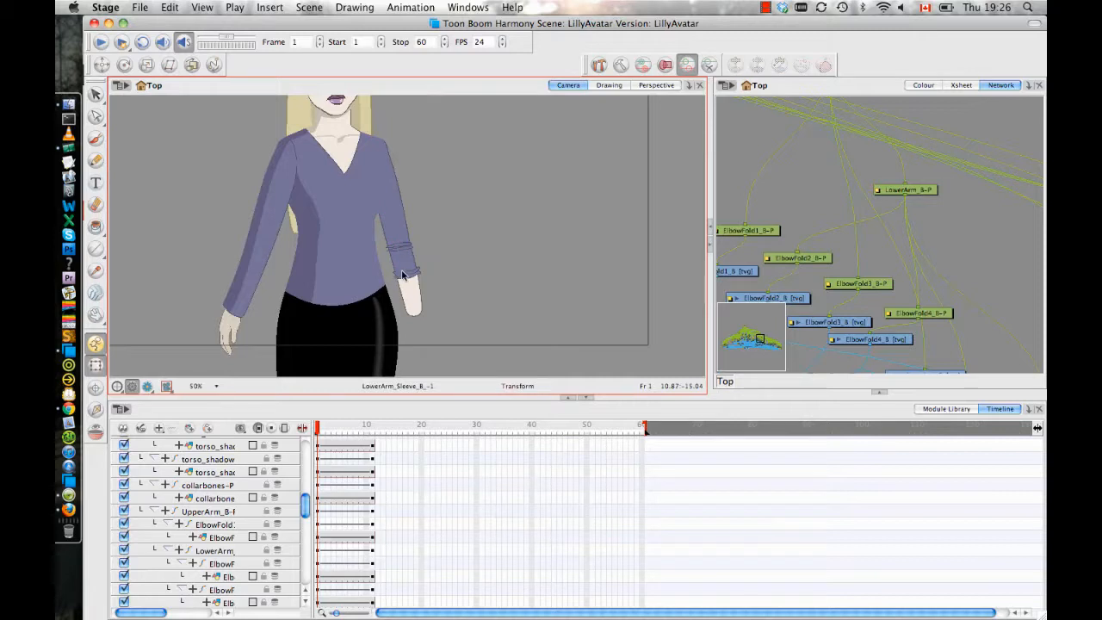
Try nudging the LowerArm_Sleeve_B cuff on the character's bent-sleeve arm, then deselect it
click(402, 275)
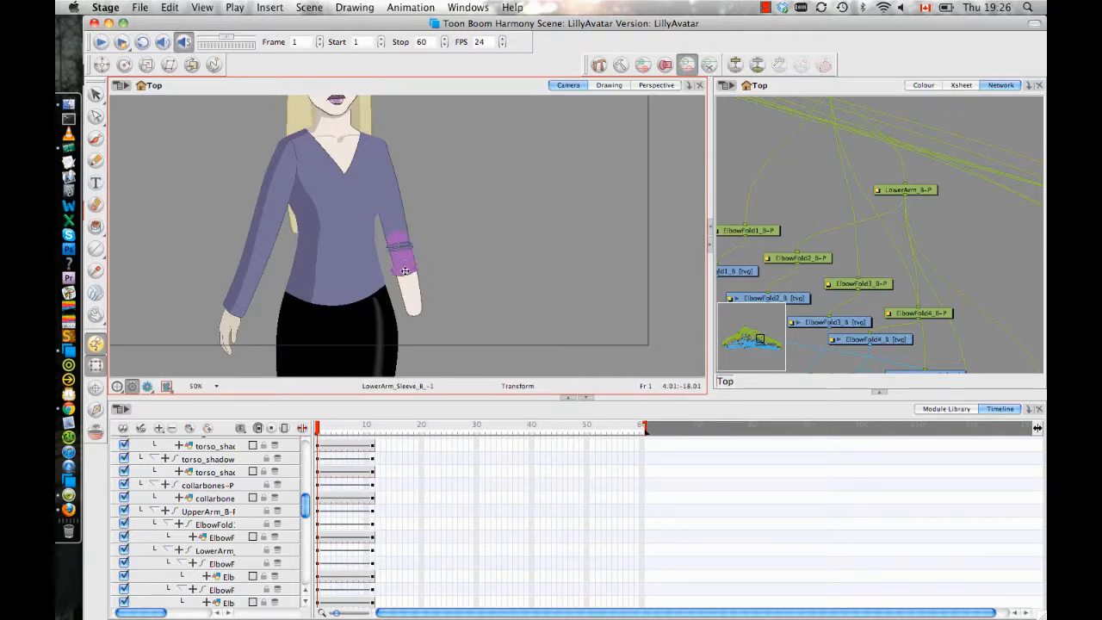
mouse_move(403, 271)
mouse_down()
mouse_move(414, 255)
mouse_move(416, 270)
mouse_move(409, 243)
mouse_move(422, 287)
mouse_move(417, 274)
mouse_up()
scroll(415, 256, up, 4)
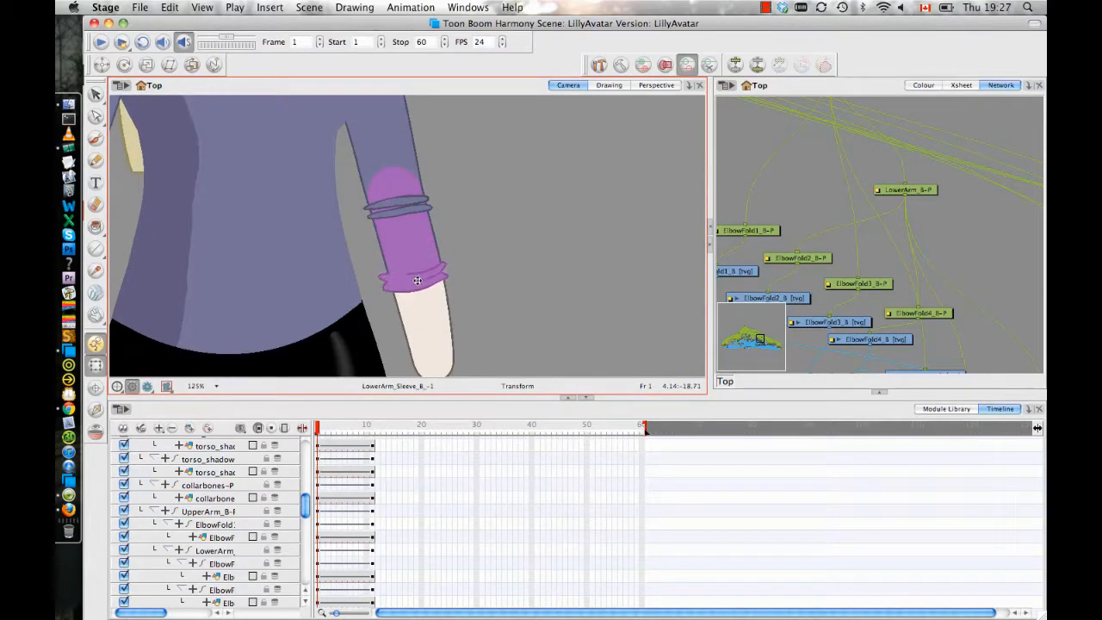
click(499, 273)
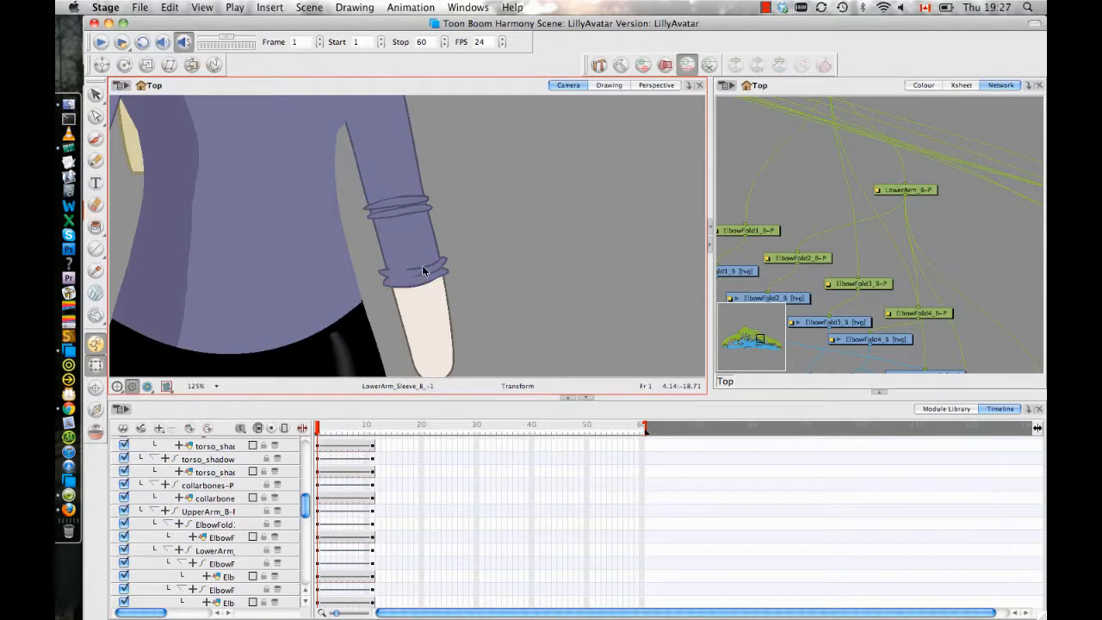
click(446, 319)
Slide the lower-arm sleeve up against the elbow folds to test it, then undo the move
click(415, 274)
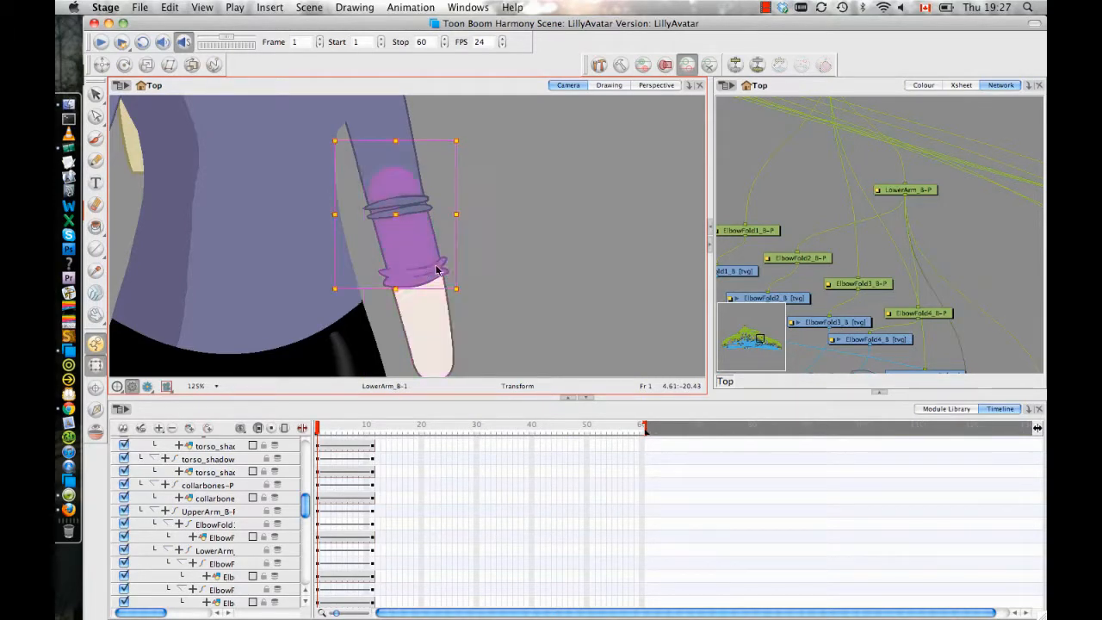
drag(428, 278, 420, 228)
click(501, 101)
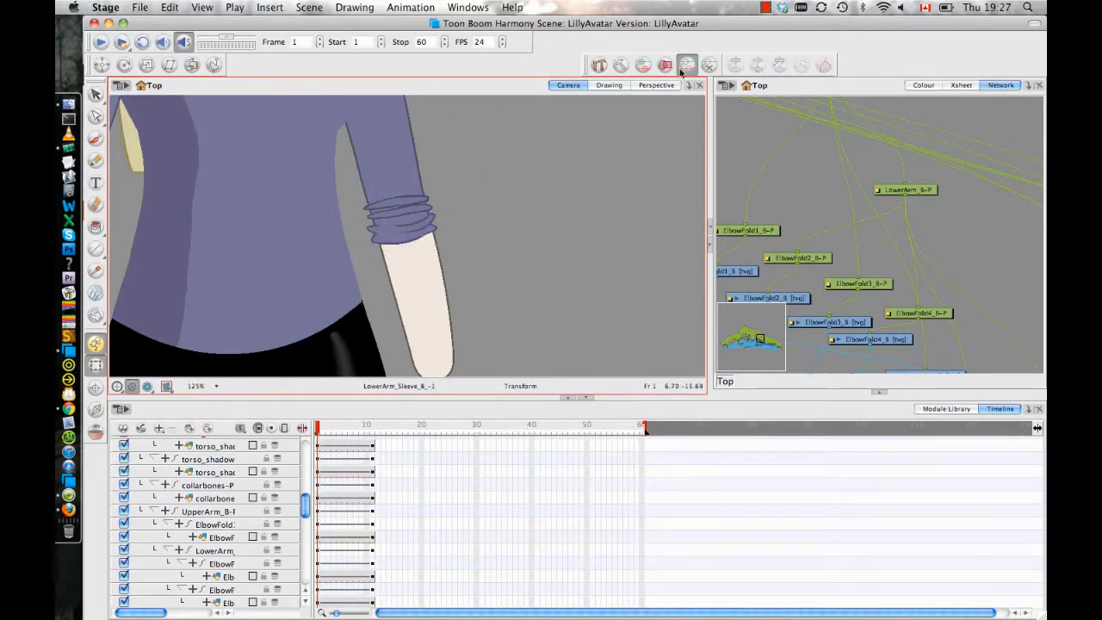
drag(522, 209, 555, 190)
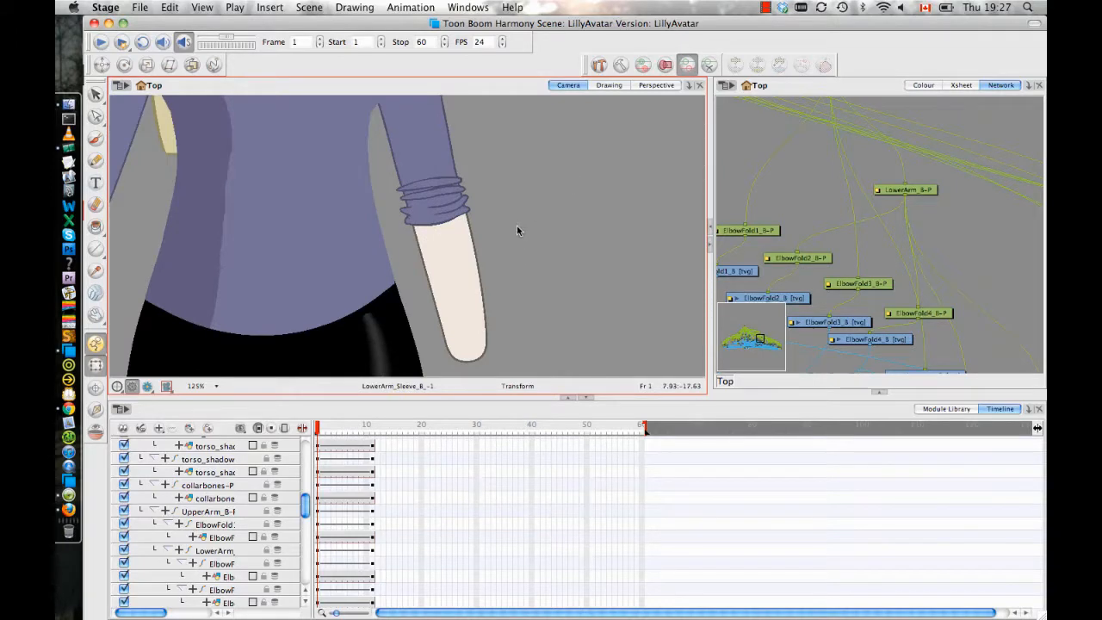
scroll(525, 193, up, 3)
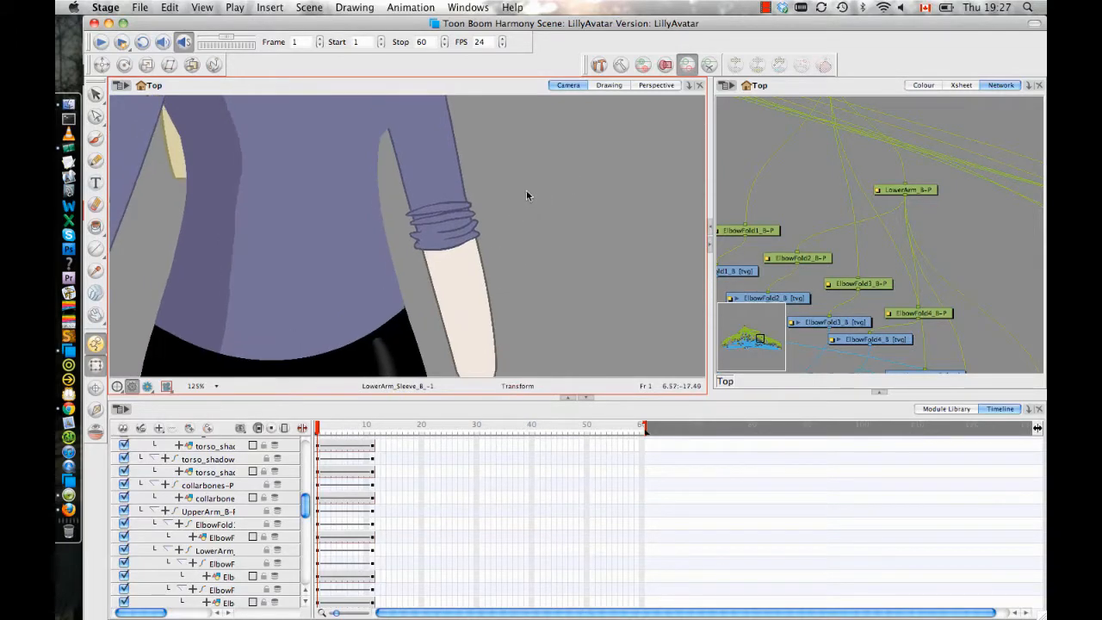
key(super+z)
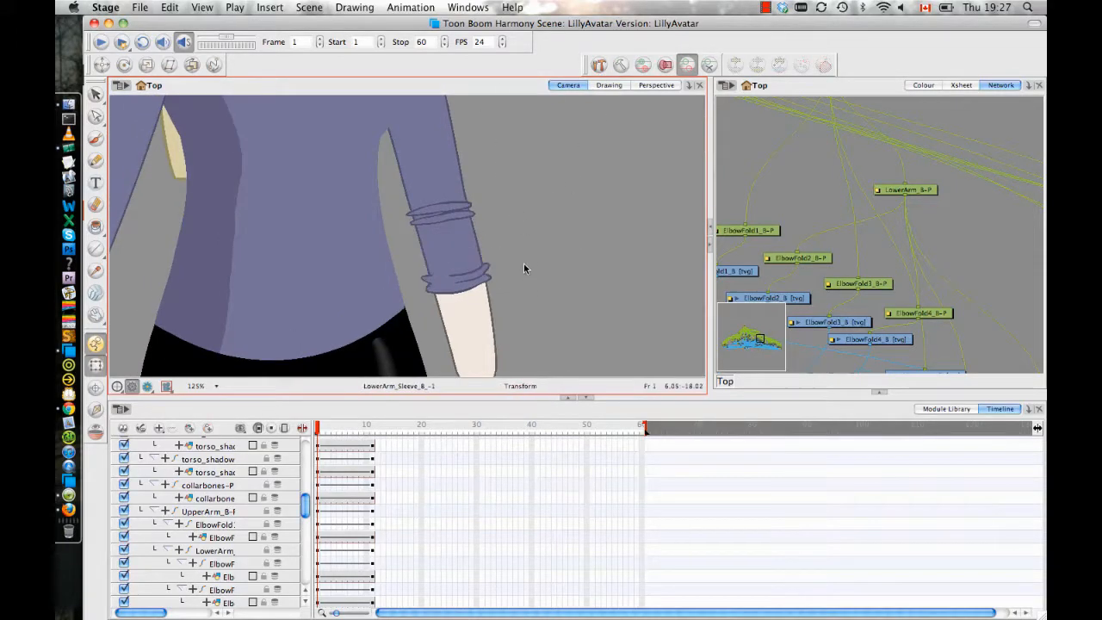
Inspect the elbow folds up close by selecting and deselecting the ElbowFold4_B drawing
scroll(545, 201, up, 1)
click(468, 227)
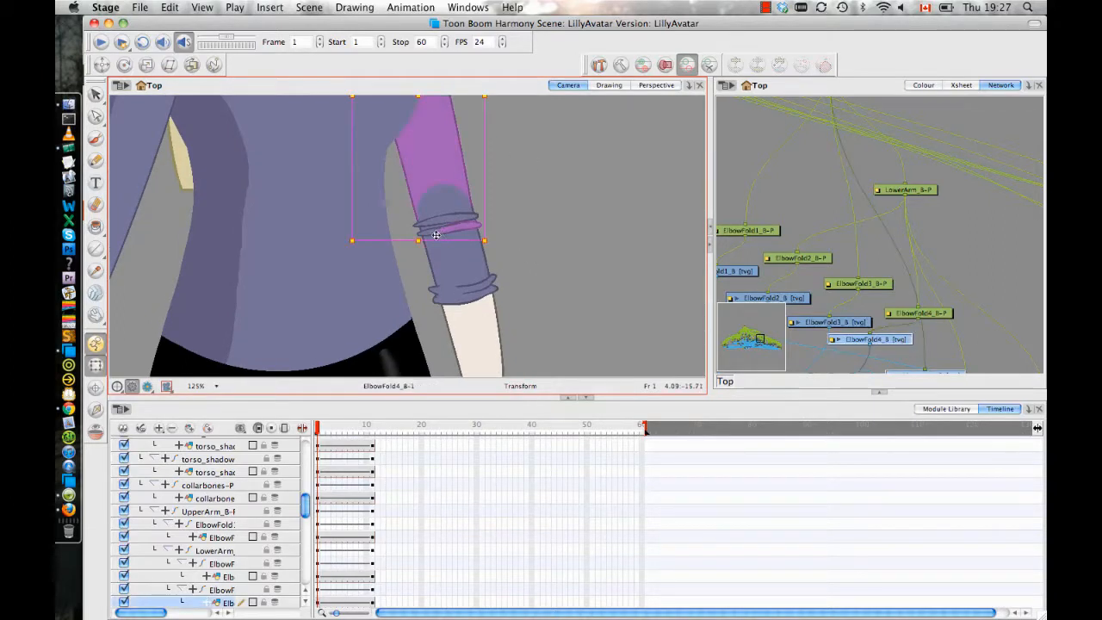
click(558, 203)
key(2)
drag(501, 152, 470, 149)
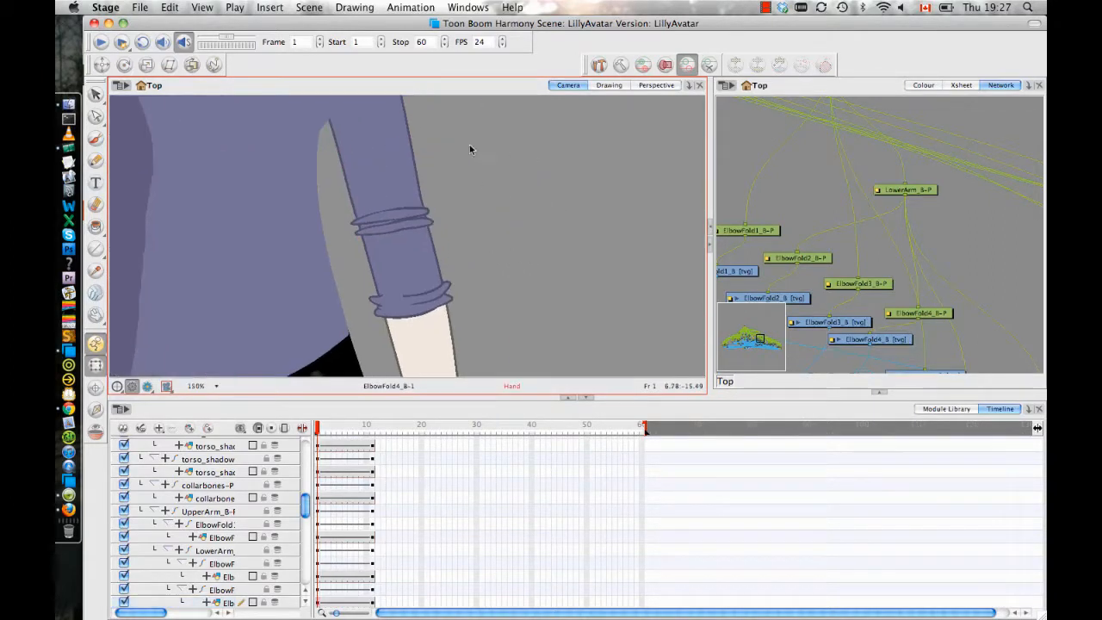
Select the UpperArm_B drawing on the character and open it in the Drawing view on its Line Art layer
key(1)
key(1)
key(1)
key(1)
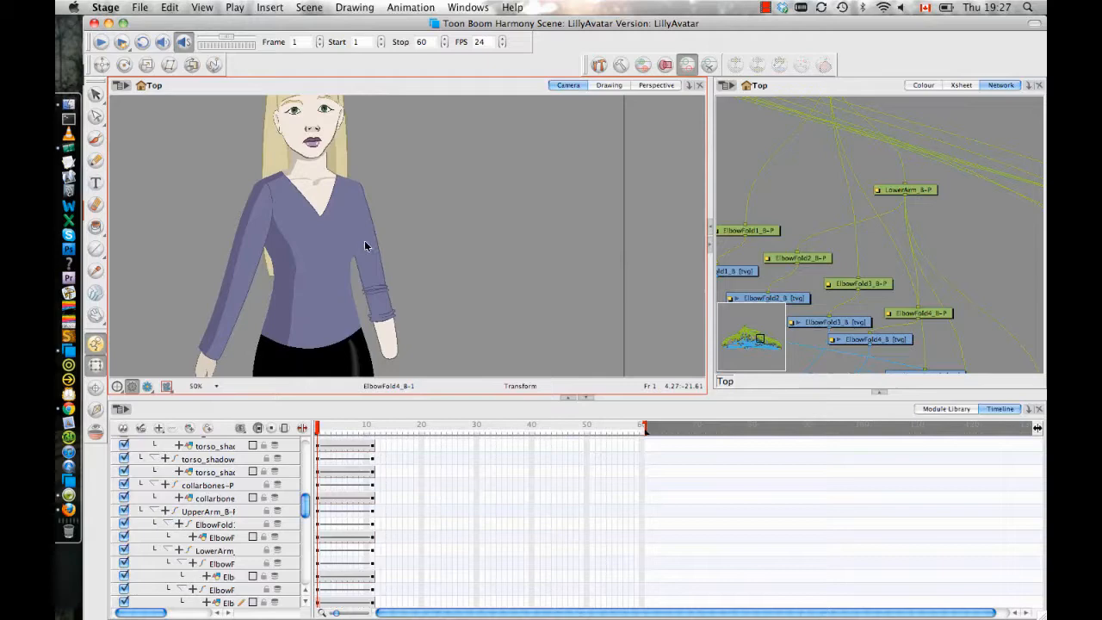
click(365, 245)
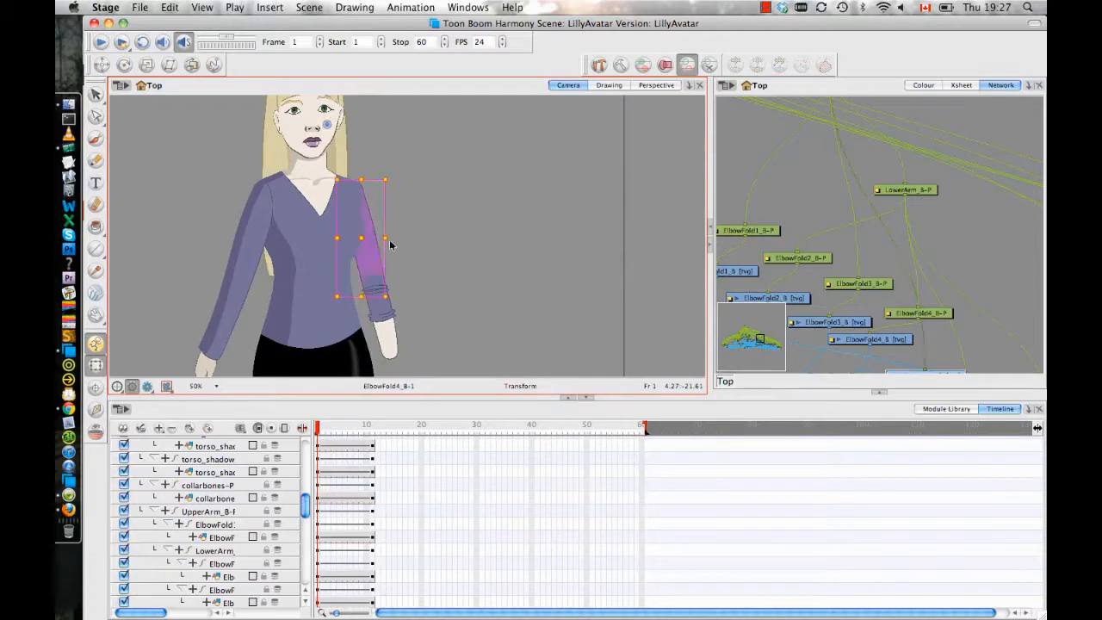
click(609, 84)
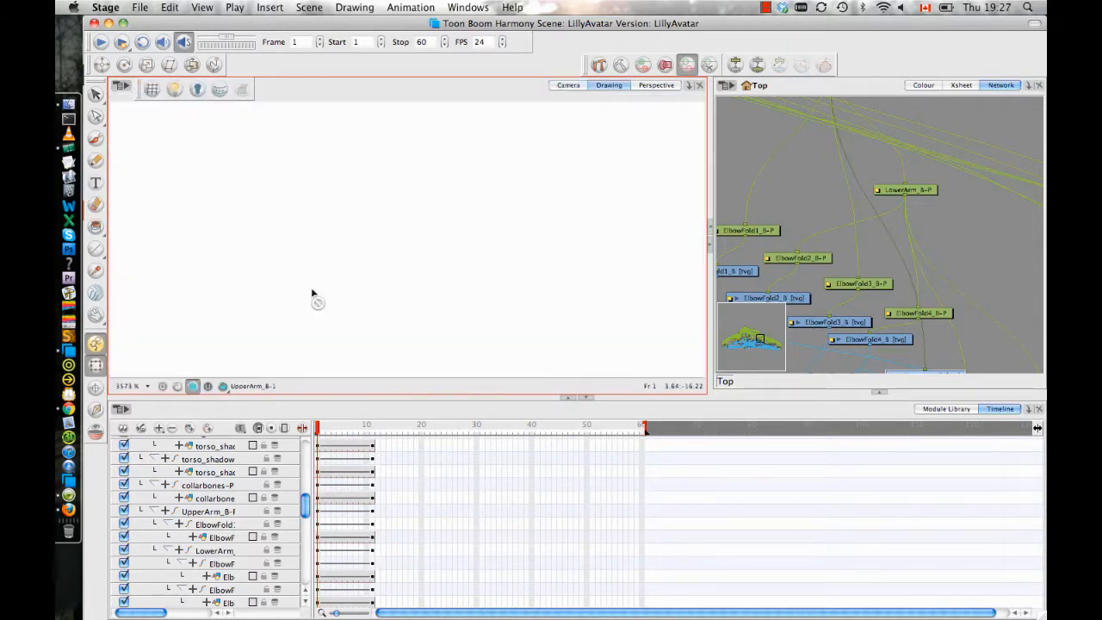
click(177, 386)
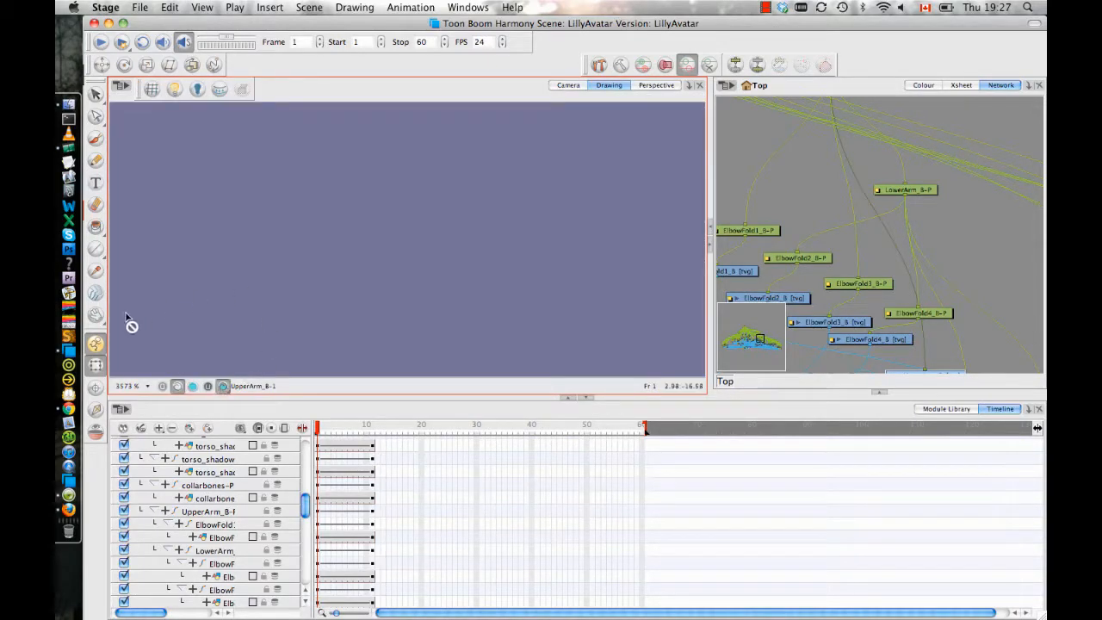
Bring the whole upper-arm shape into view and make the Drawing view taller
drag(129, 317, 284, 214)
key(1)
key(1)
key(1)
key(1)
drag(349, 180, 347, 288)
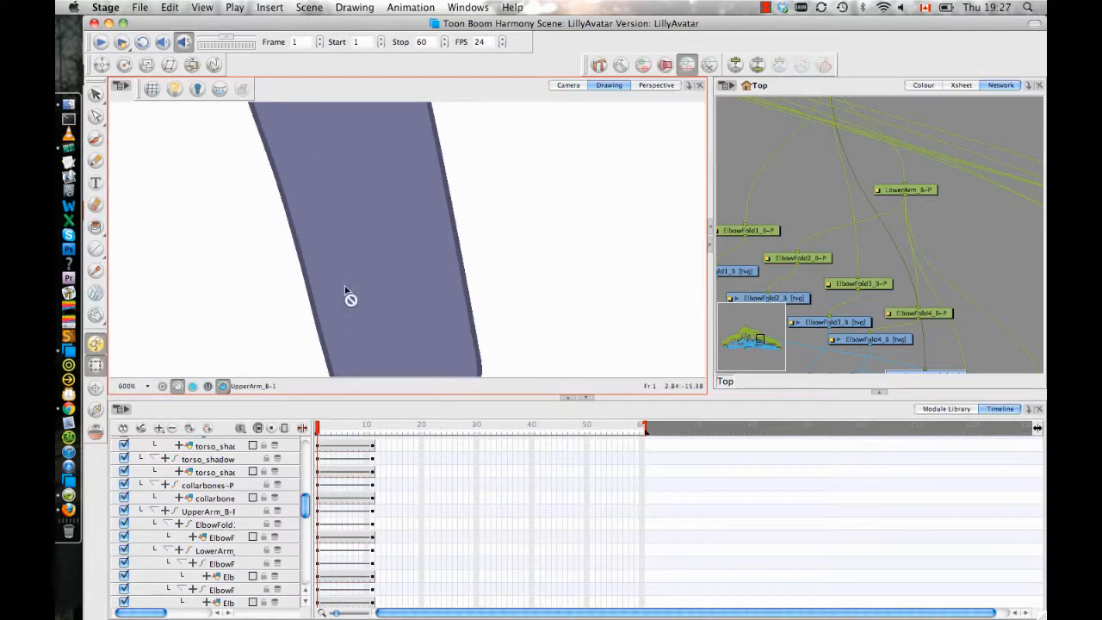
key(1)
key(1)
key(1)
key(1)
key(1)
key(1)
key(1)
key(1)
drag(388, 196, 361, 318)
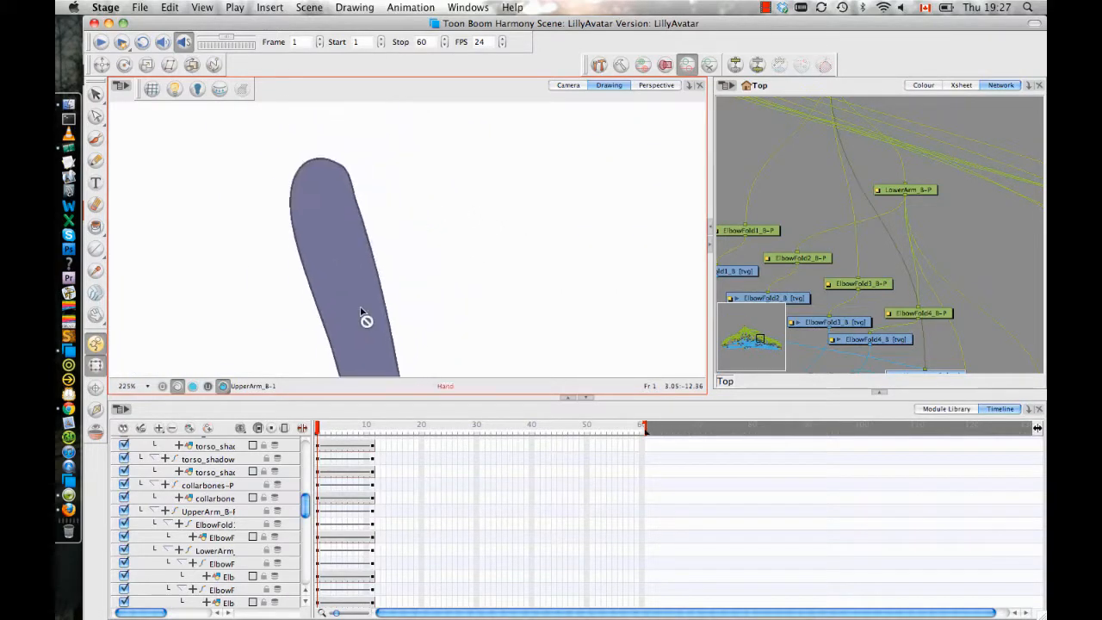
mouse_move(373, 272)
mouse_down()
mouse_move(381, 280)
mouse_move(365, 227)
mouse_up()
drag(392, 396, 391, 509)
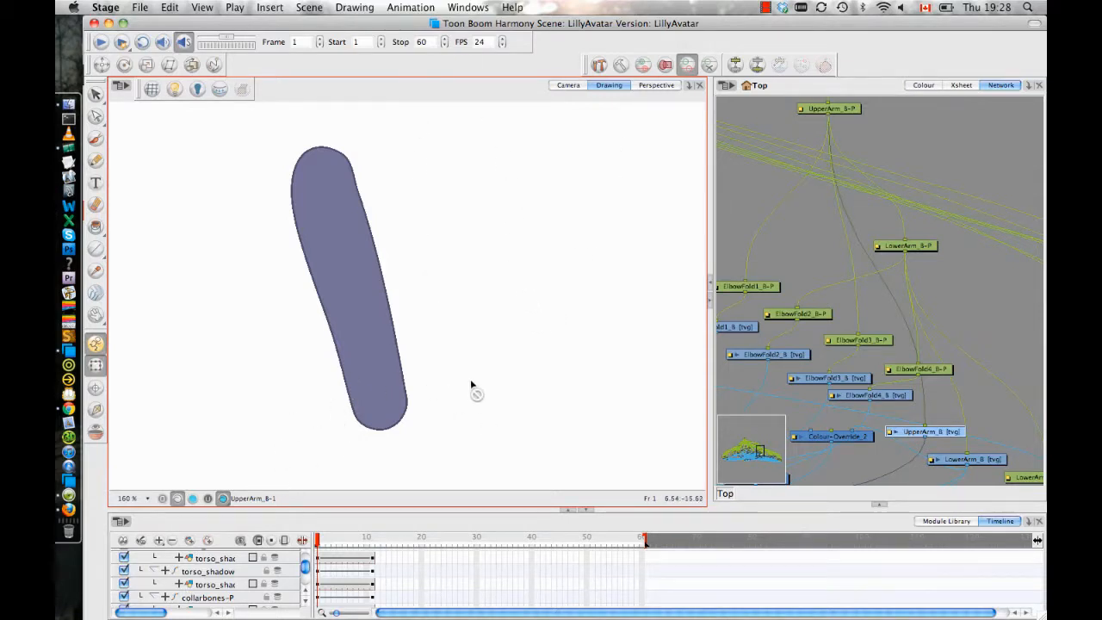
Examine the upper-arm drawing's outline and fill closely, from the rounded shoulder end down along the sleeve
key(space)
drag(407, 316, 439, 307)
key(2)
key(space)
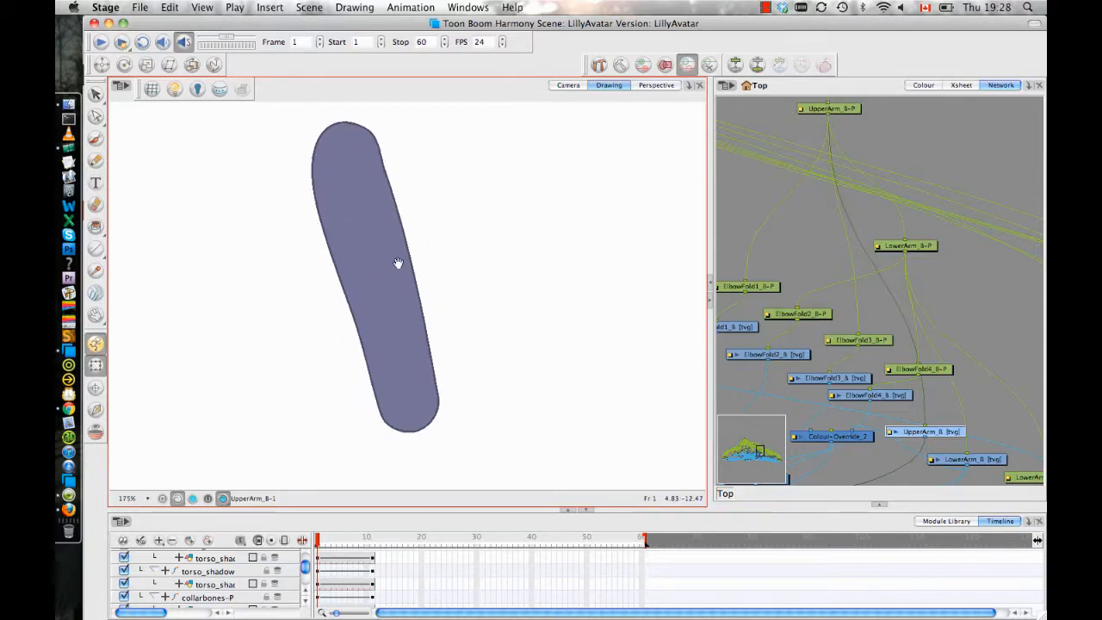
drag(399, 263, 405, 289)
key(2)
key(2)
key(2)
key(2)
key(2)
key(2)
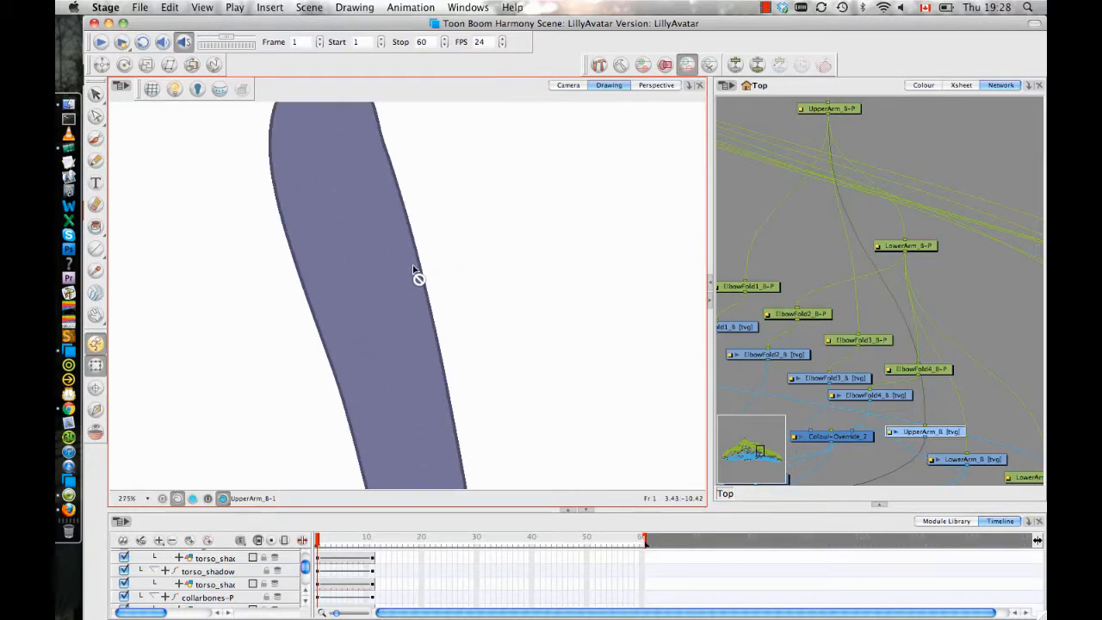
key(2)
key(space)
drag(412, 218, 443, 437)
key(2)
key(2)
key(2)
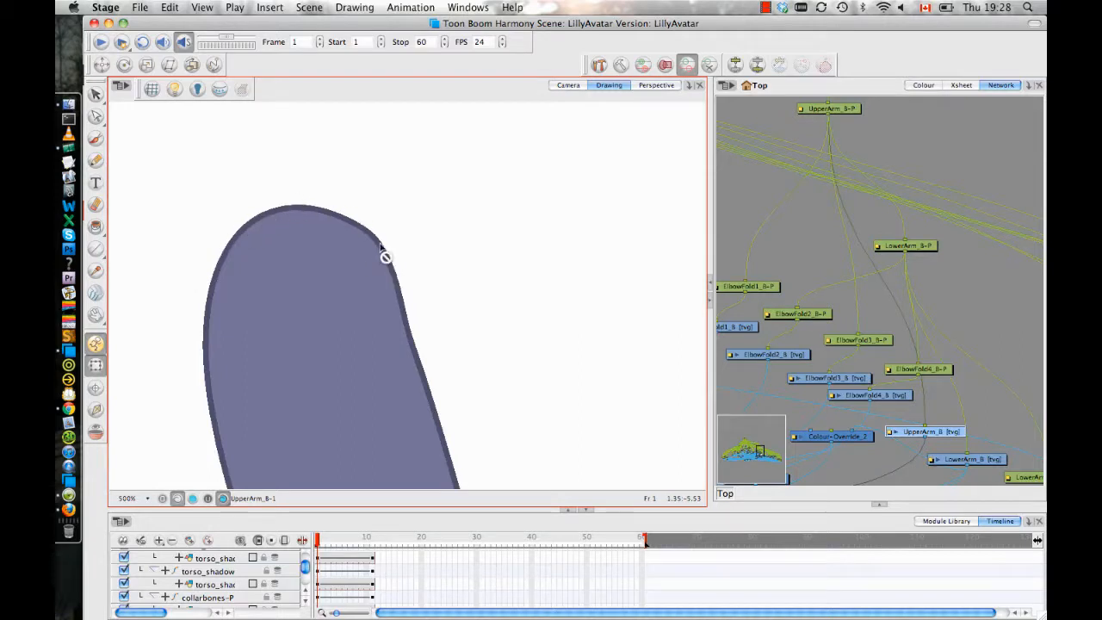
mouse_move(448, 344)
mouse_down()
mouse_move(481, 277)
mouse_move(477, 302)
mouse_move(445, 241)
mouse_up()
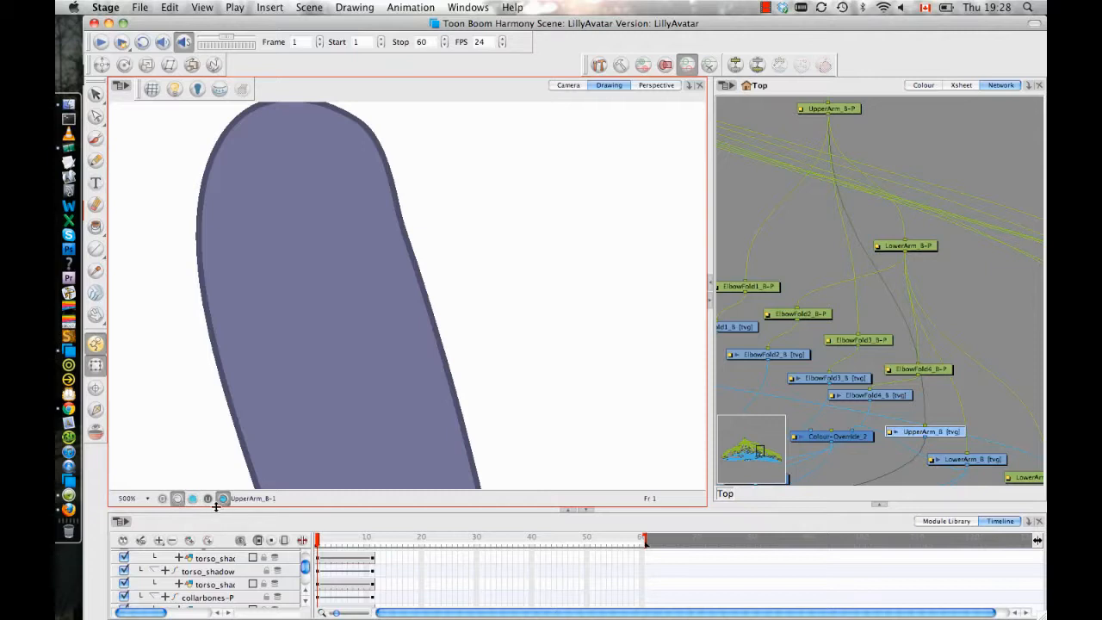
drag(404, 329, 436, 244)
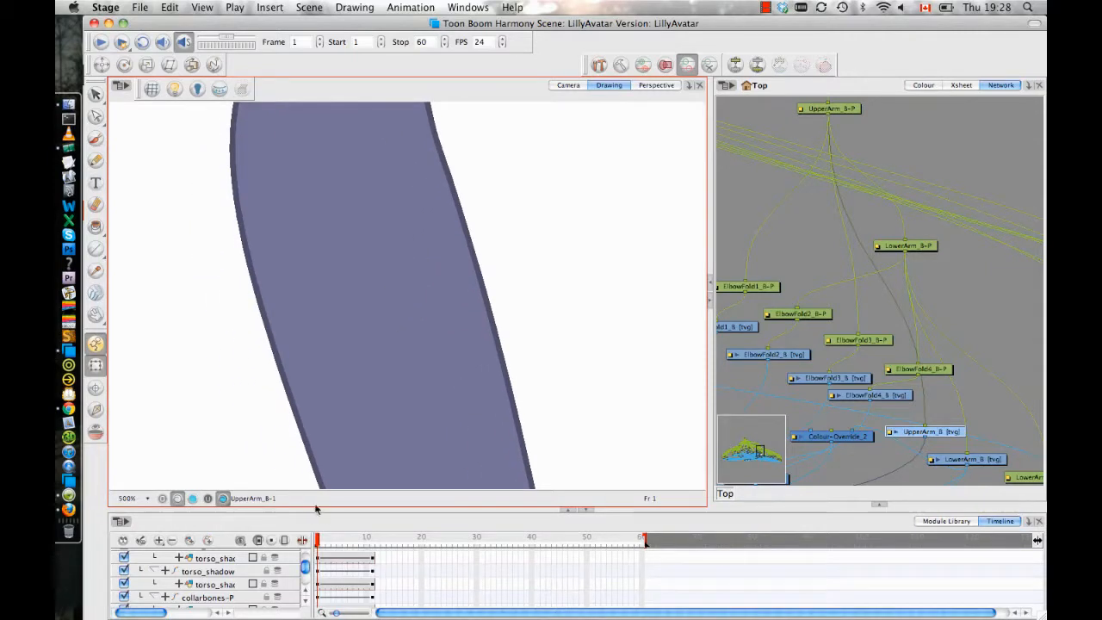
Enlarge the Network view and bring the nodes beneath UpperArm_B and LowerArm_B into view
drag(313, 510, 215, 522)
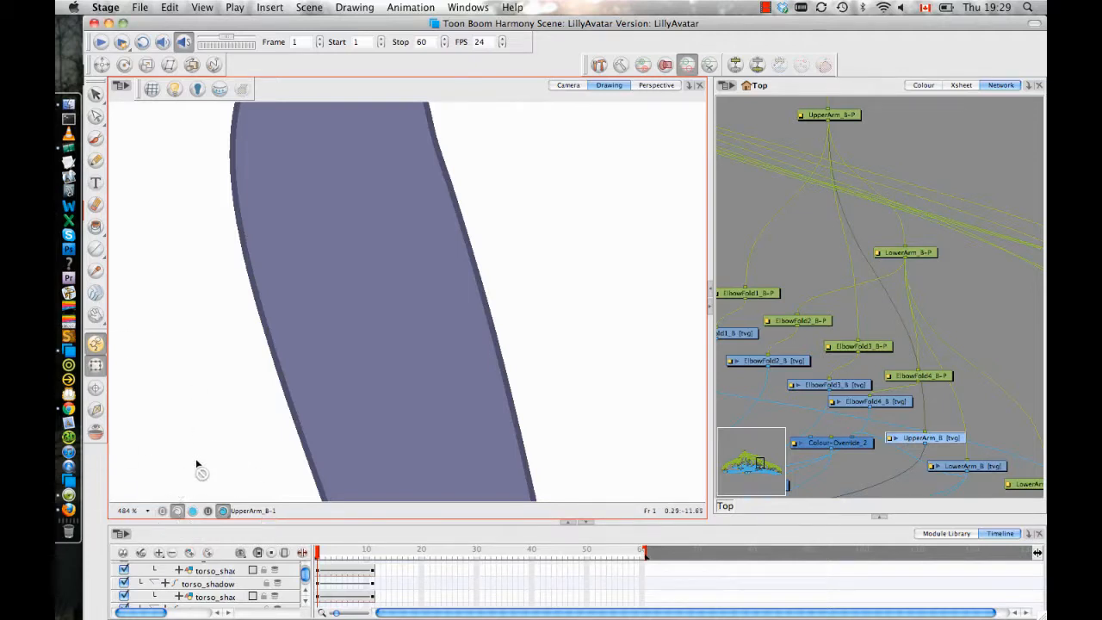
mouse_move(879, 451)
mouse_down()
mouse_move(961, 152)
mouse_move(974, 150)
mouse_up()
drag(927, 228, 925, 250)
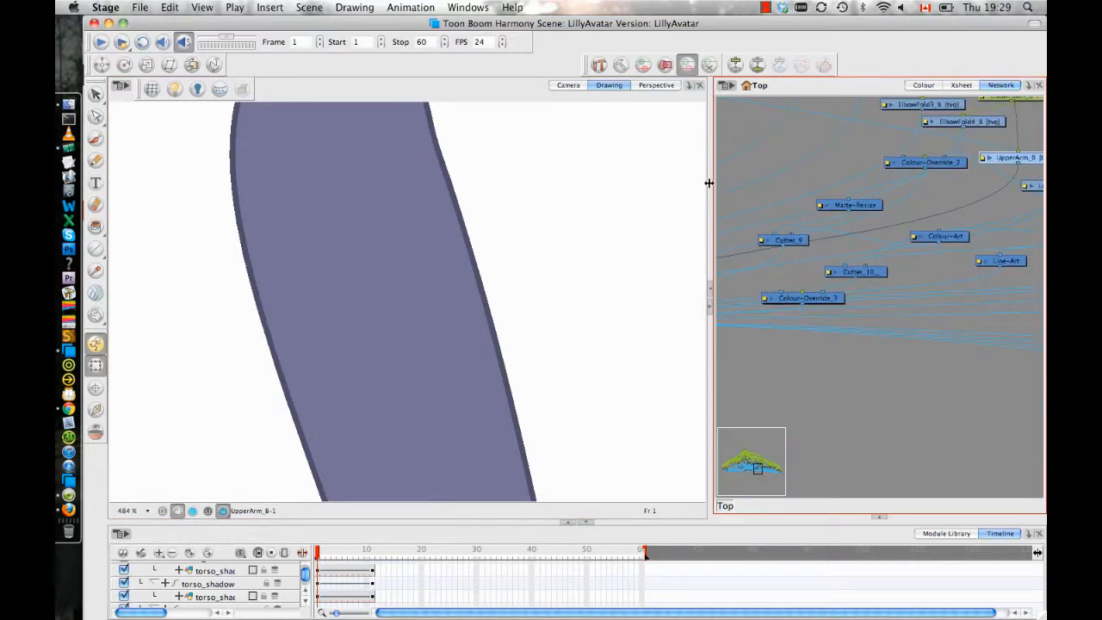
drag(708, 180, 561, 172)
drag(989, 180, 851, 220)
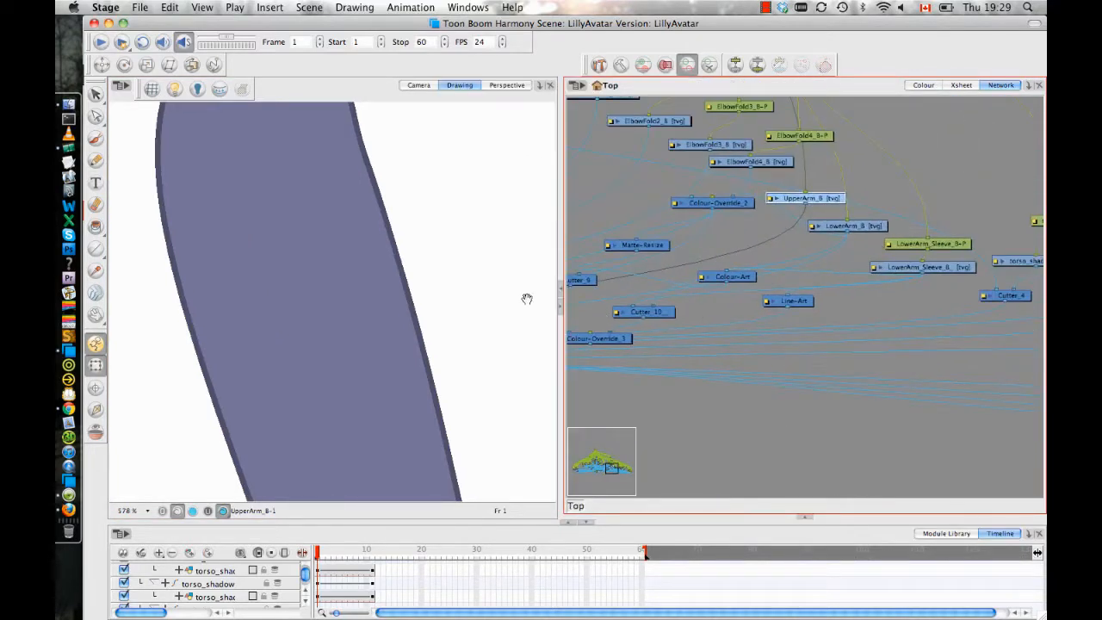
Return to the Camera view and select the LowerArm_Sleeve_B drawing to trace its connections in the network
click(422, 85)
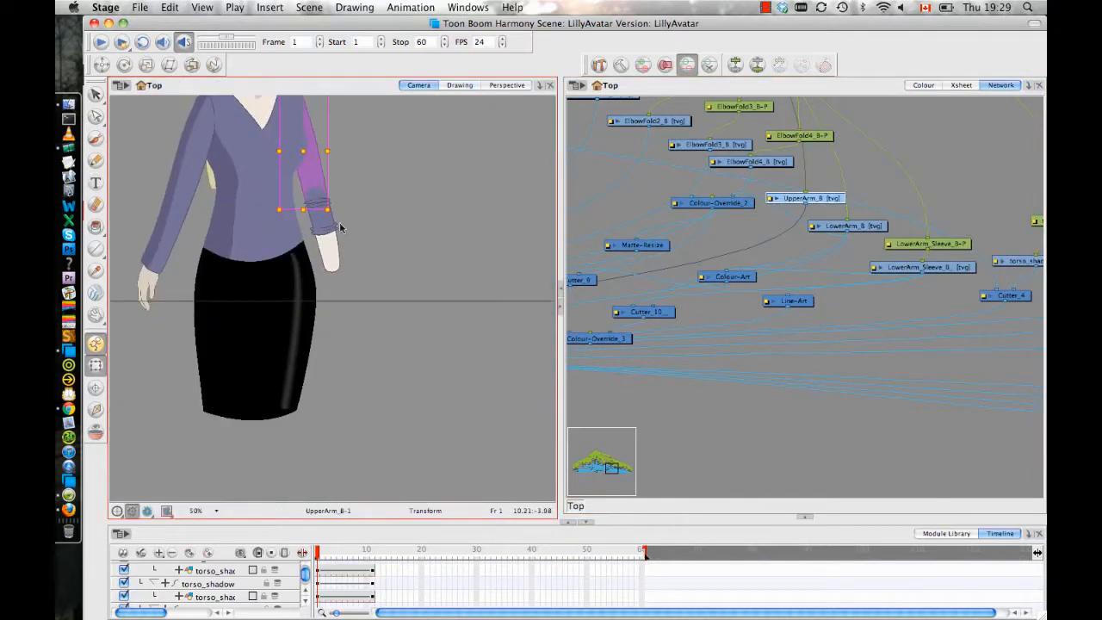
click(326, 220)
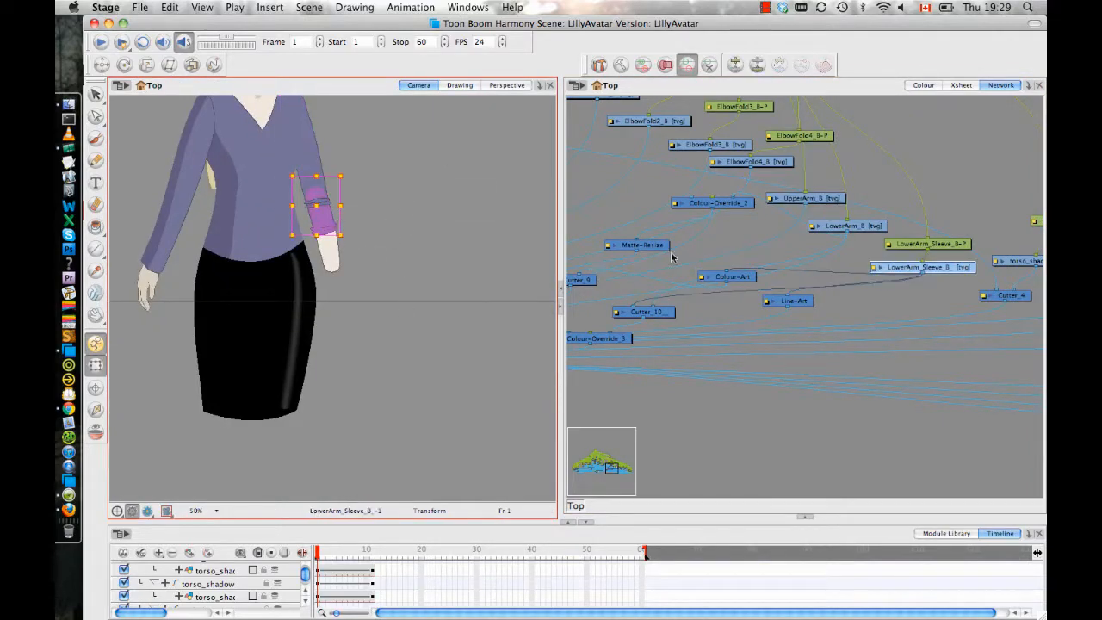
drag(949, 405, 993, 378)
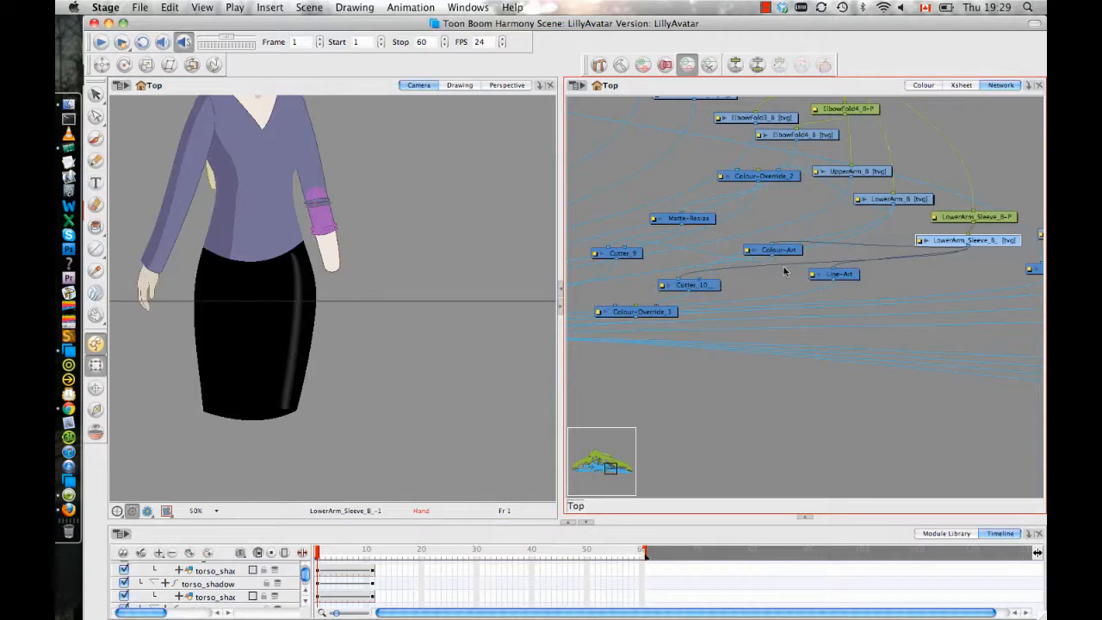
Rearrange the Line-Art and Colour-Art nodes connected to the lower-arm sleeve, placing Line-Art just below Colour-Art
drag(849, 278, 859, 291)
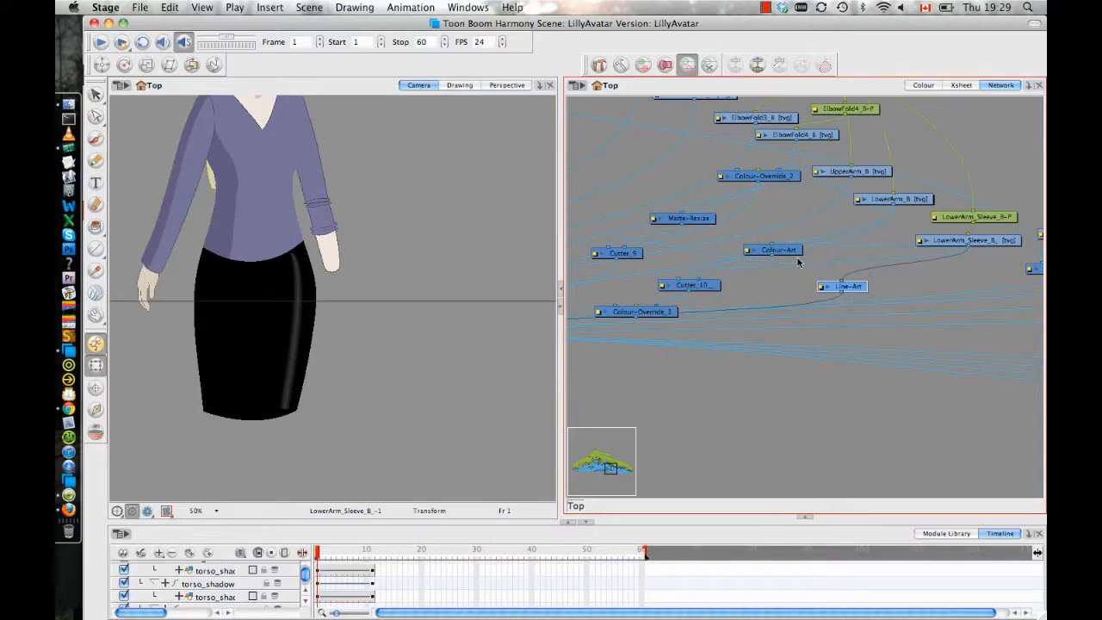
drag(794, 254, 804, 271)
drag(818, 323, 818, 319)
key(2)
key(2)
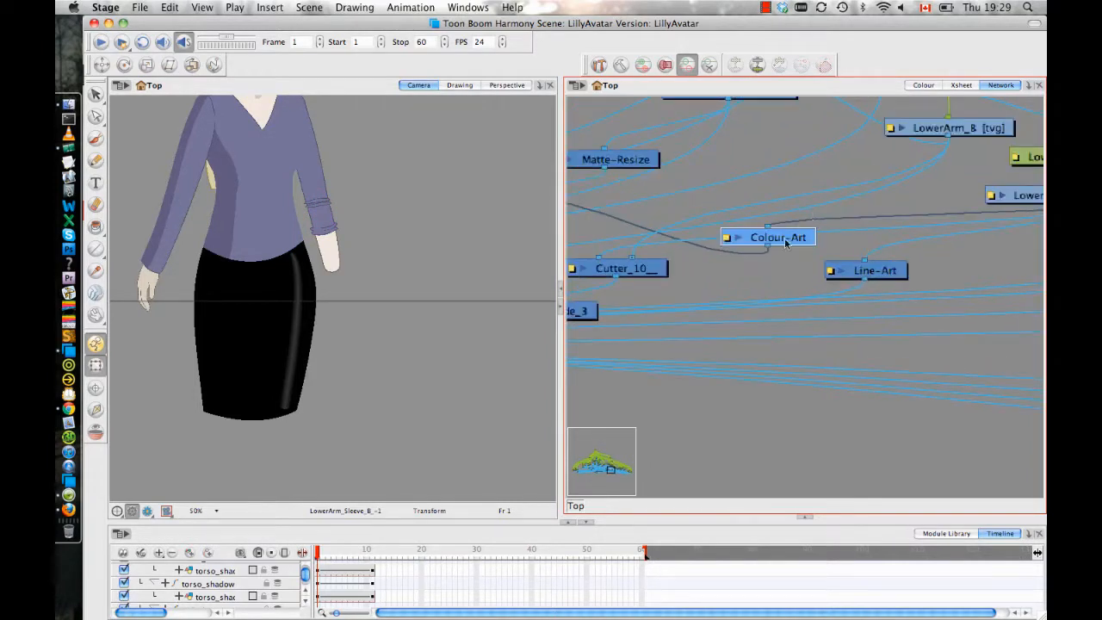
drag(885, 276, 881, 293)
drag(775, 238, 799, 218)
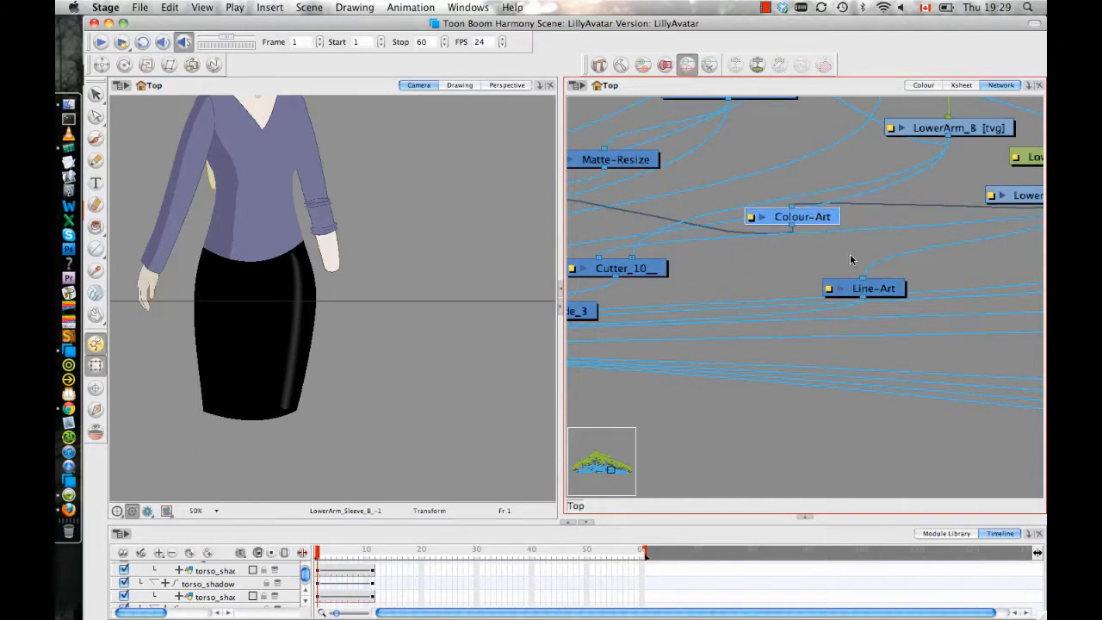
click(878, 290)
drag(878, 290, 866, 267)
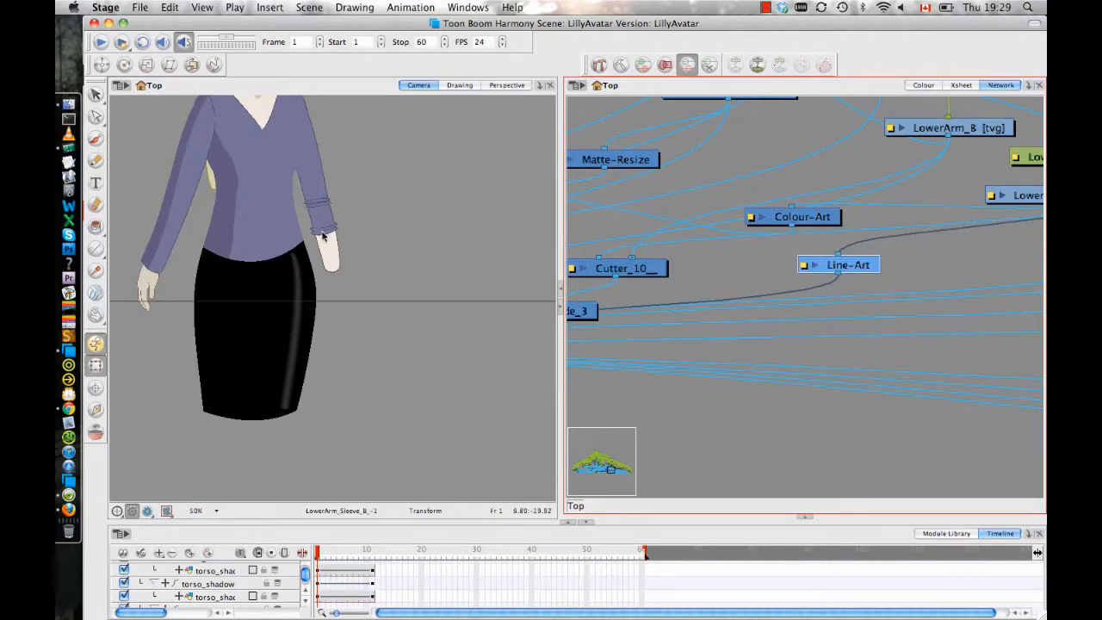
Reopen the UpperArm_B drawing in the Drawing view and turn off the combined preview of its art layers
click(313, 163)
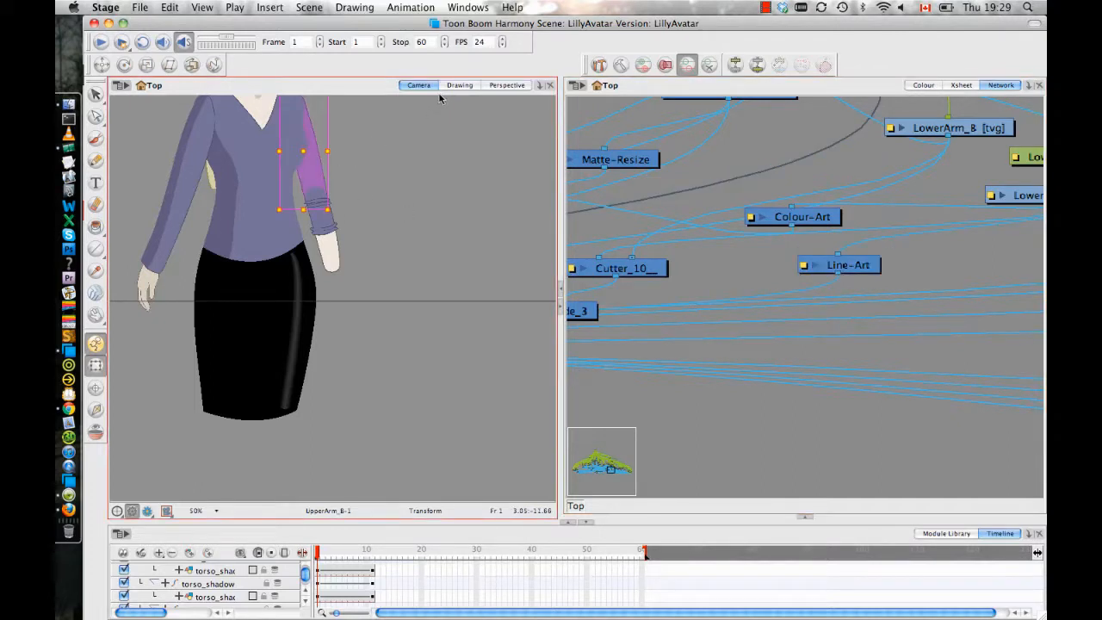
click(458, 85)
drag(385, 117, 400, 138)
scroll(322, 416, down, 3)
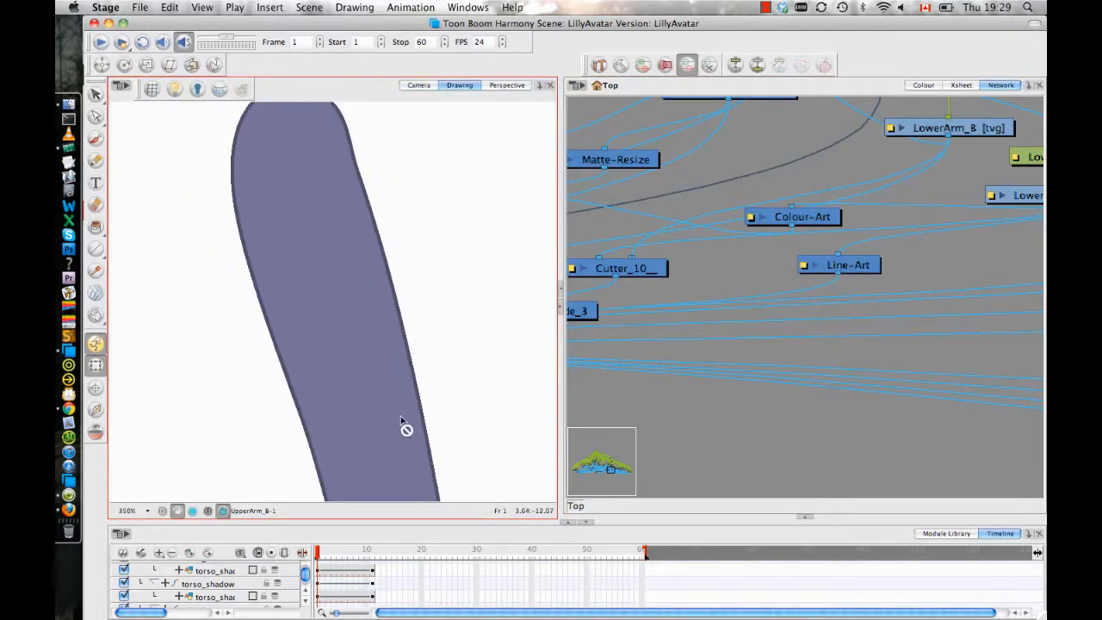
scroll(386, 345, down, 2)
click(223, 514)
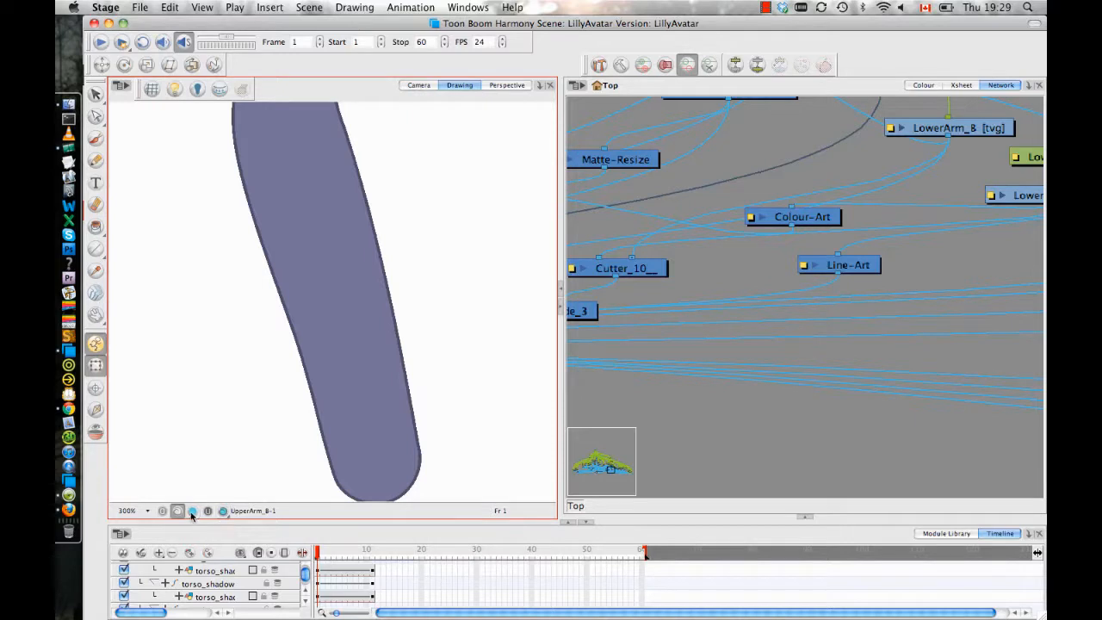
Switch the UpperArm_B drawing between its Colour Art and Line Art layers and return to the Camera view
click(191, 513)
click(174, 512)
scroll(443, 258, down, 2)
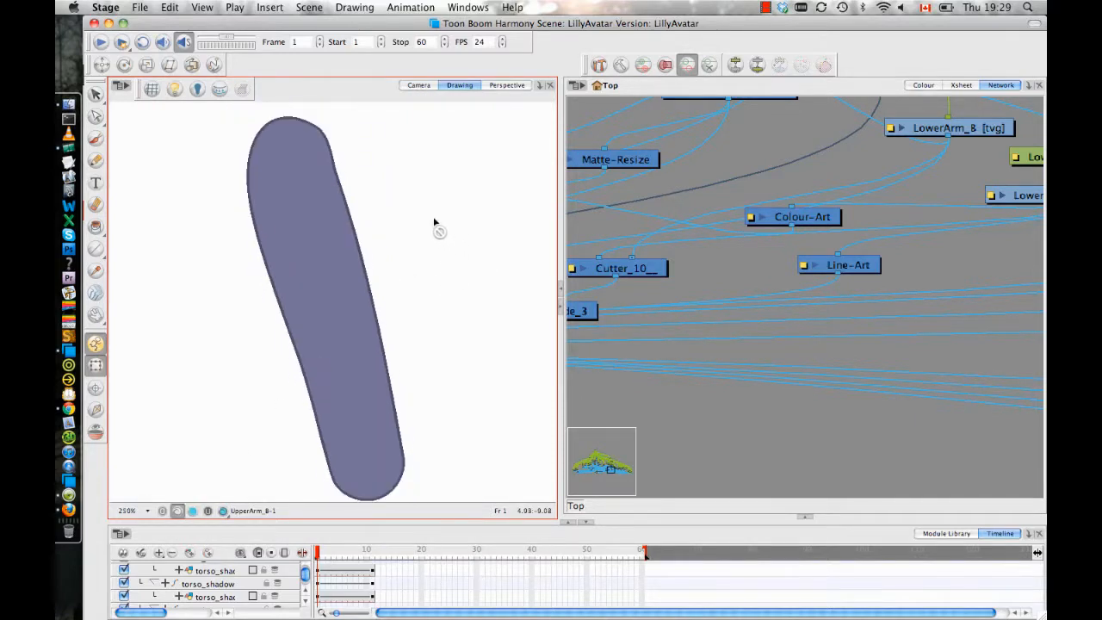
click(418, 85)
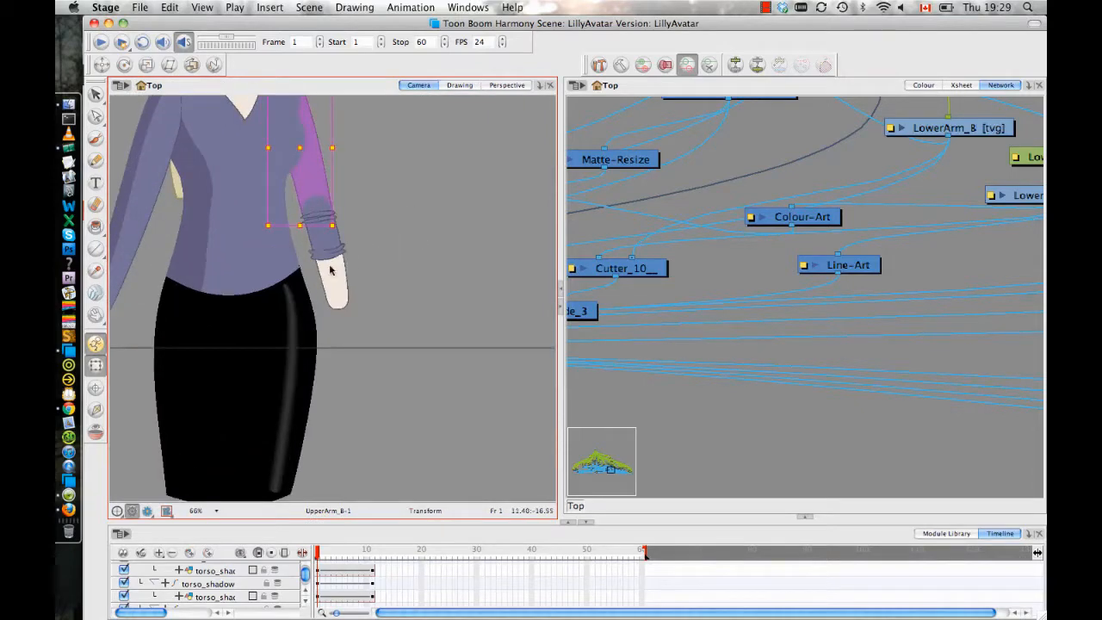
Select the LowerArm_B drawing, examine its full shape in the Drawing view and return to the Camera view
scroll(329, 271, up, 1)
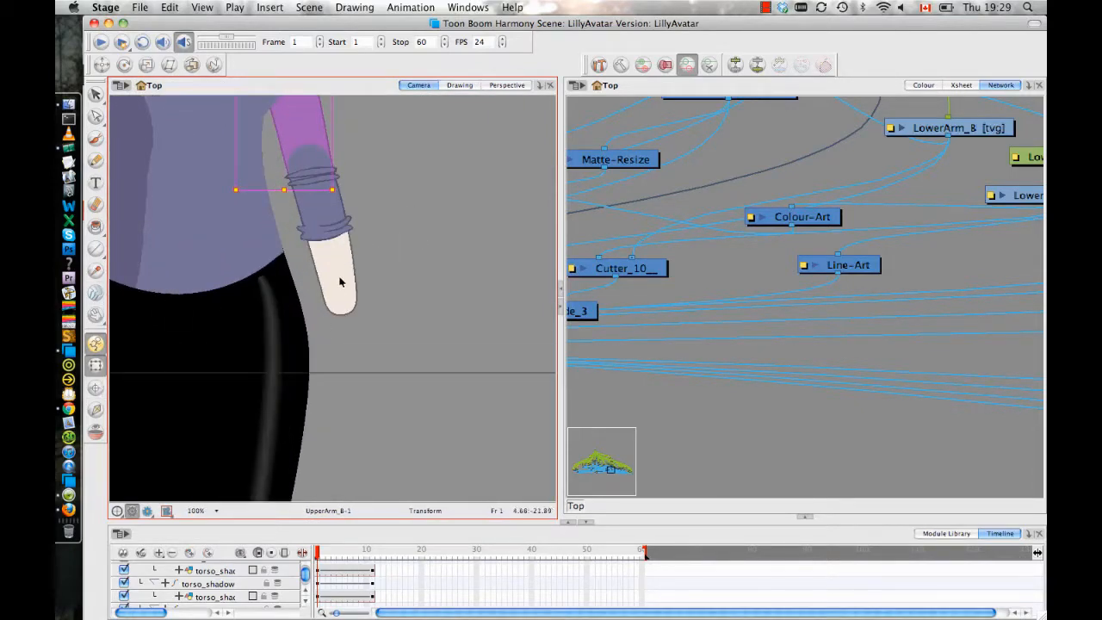
click(340, 282)
click(459, 84)
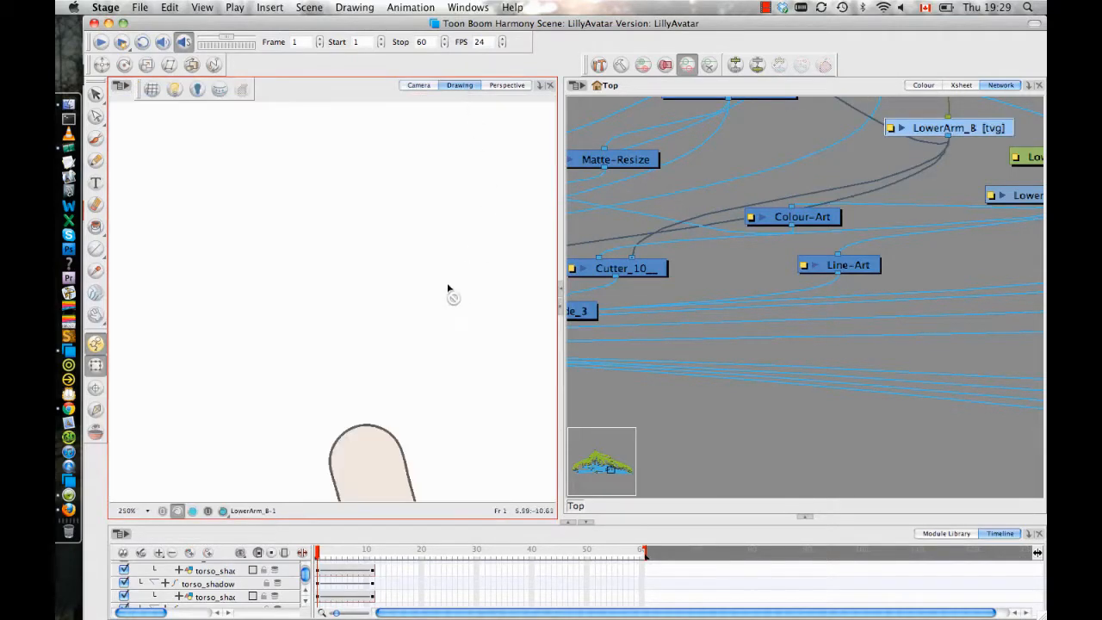
drag(447, 287, 431, 182)
mouse_move(421, 323)
mouse_down()
mouse_move(371, 86)
mouse_move(425, 147)
mouse_up()
click(418, 85)
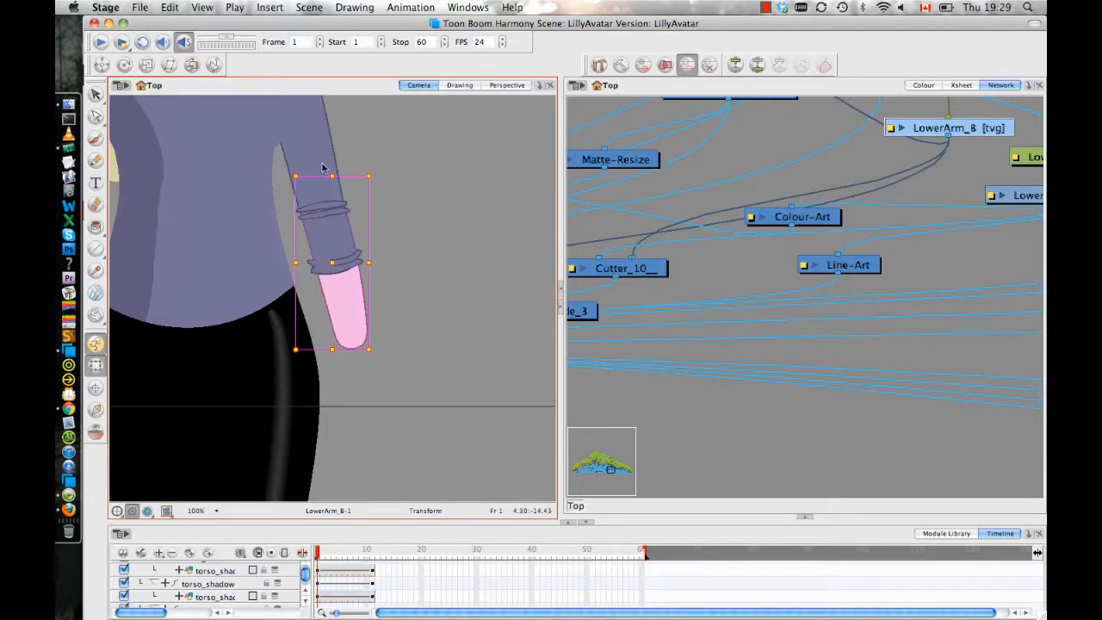
Select the sleeve, UpperArm_B and LowerArm_B drawings in turn to examine how the arm pieces overlap
click(405, 274)
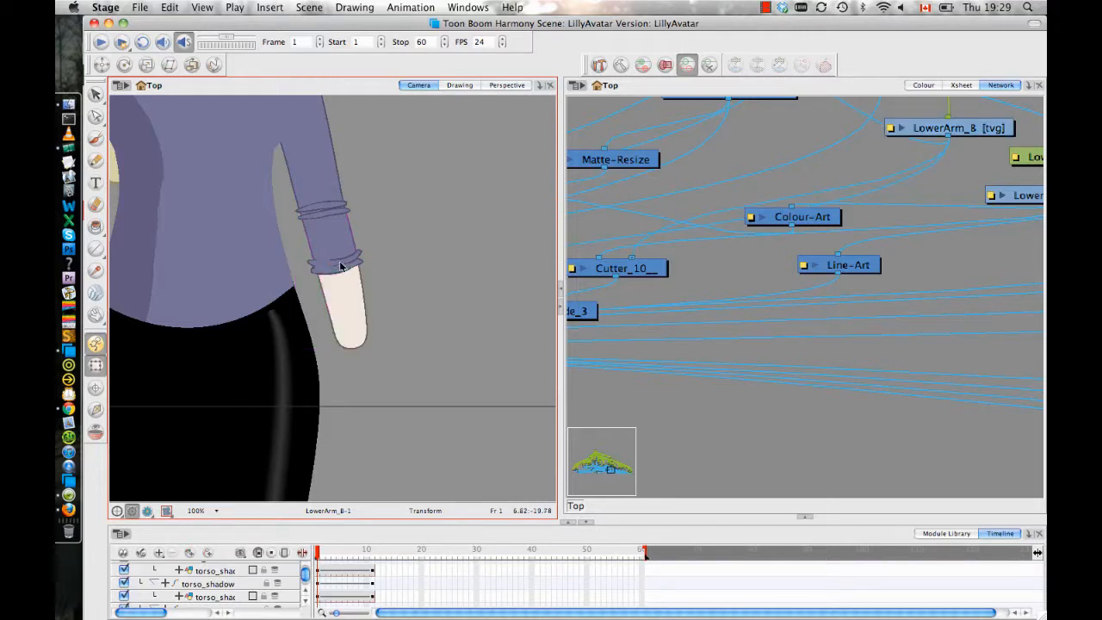
click(355, 248)
click(423, 185)
click(317, 159)
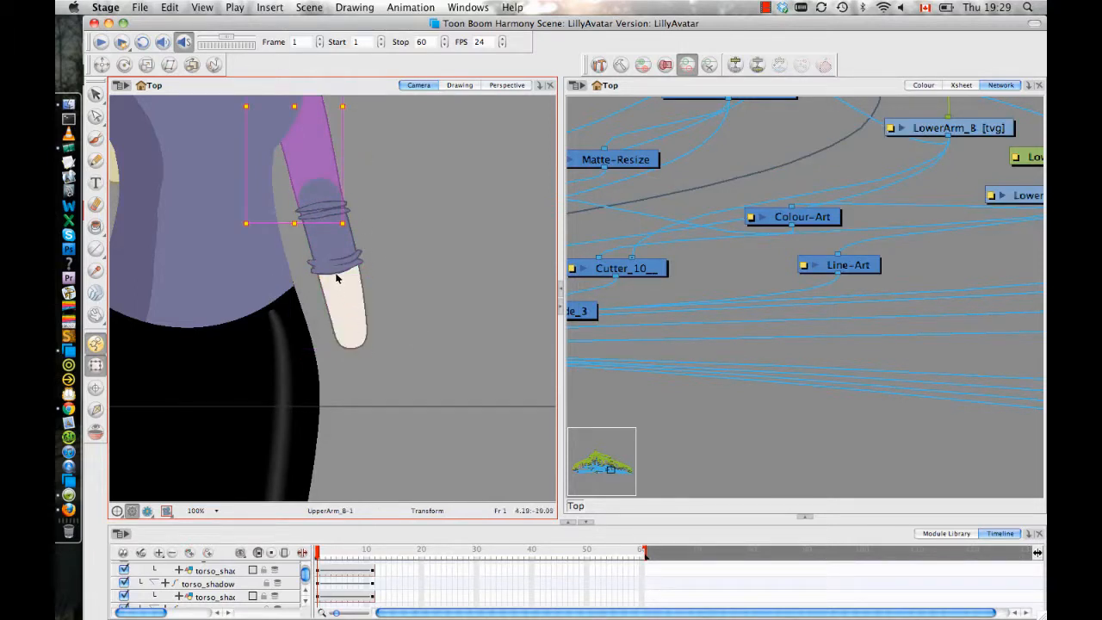
click(359, 314)
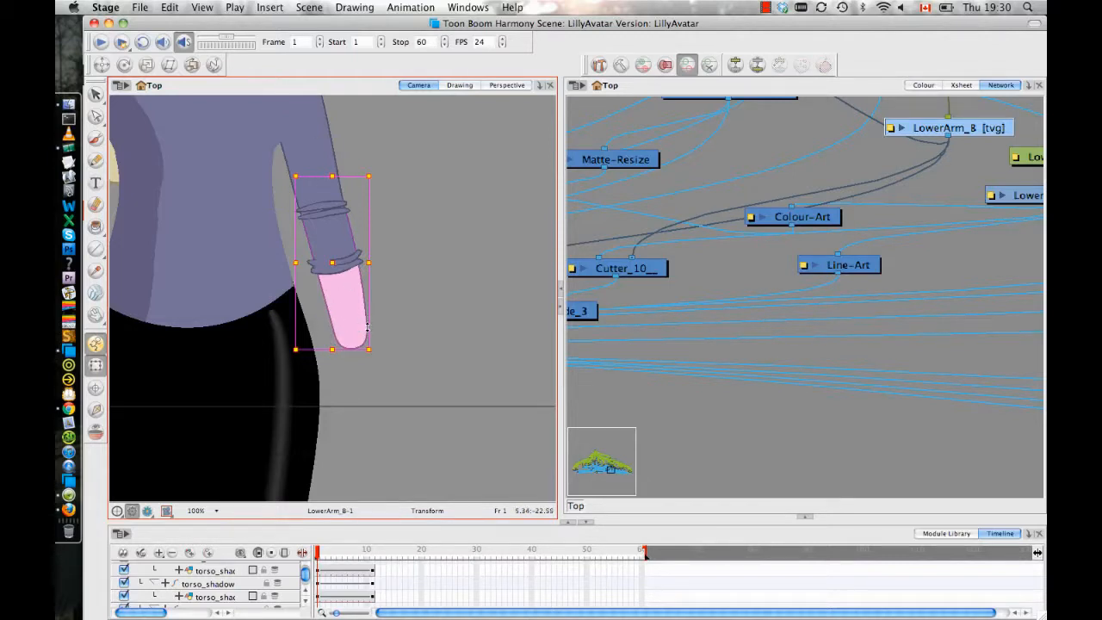
Try nudging the LowerArm_Sleeve_B drawing slightly over the forearm and clear the selection
click(360, 260)
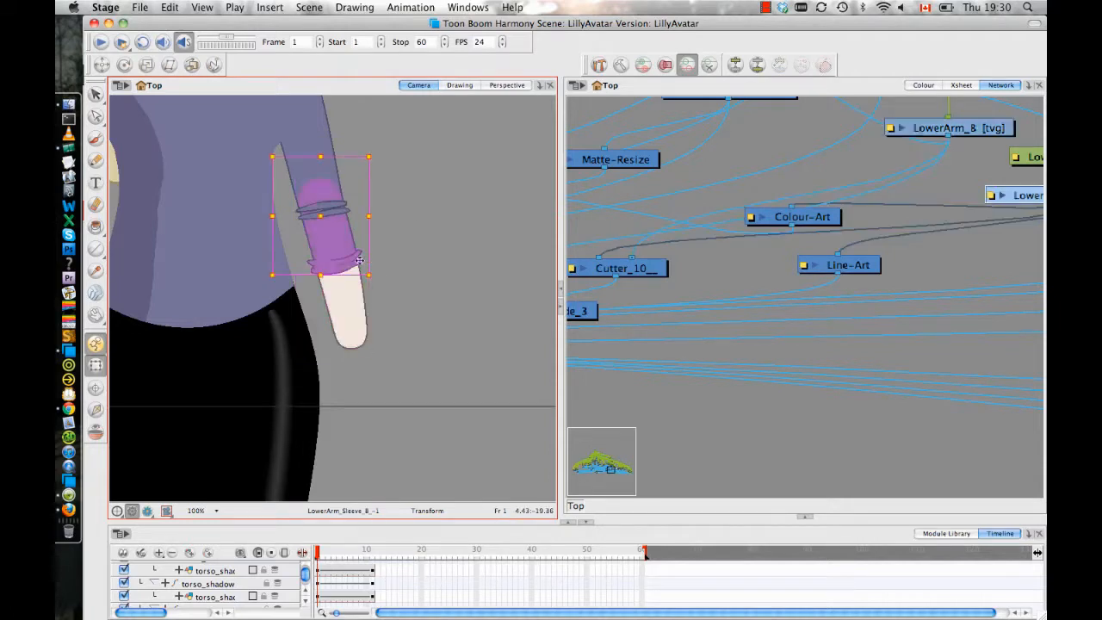
mouse_move(338, 261)
mouse_down()
mouse_move(338, 235)
mouse_move(342, 272)
mouse_move(343, 252)
mouse_up()
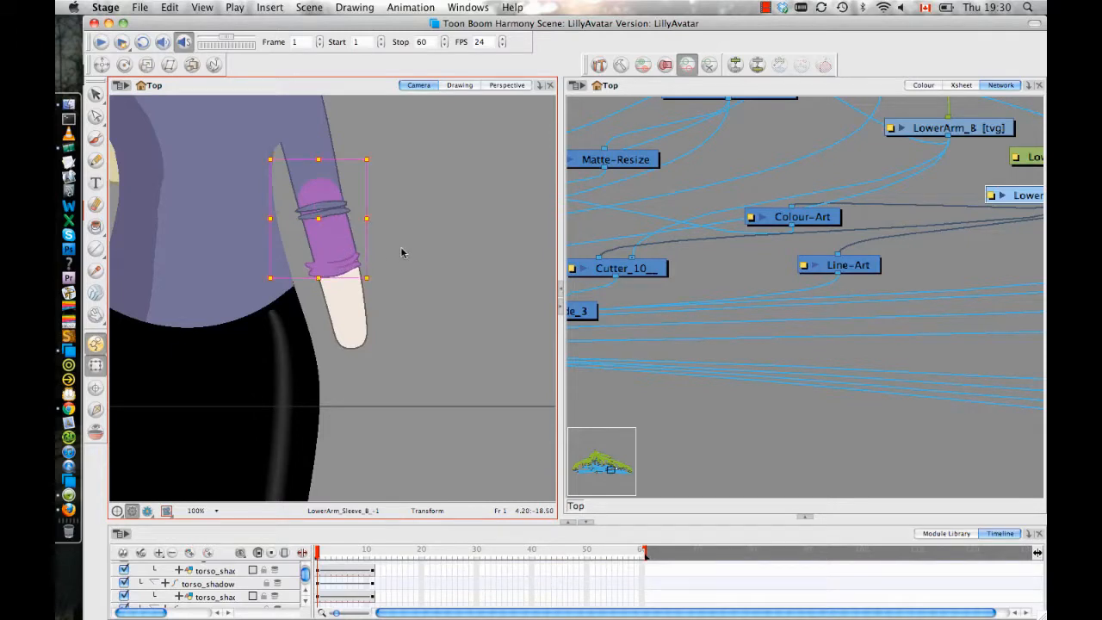
click(384, 281)
click(339, 269)
drag(338, 265, 341, 264)
click(425, 294)
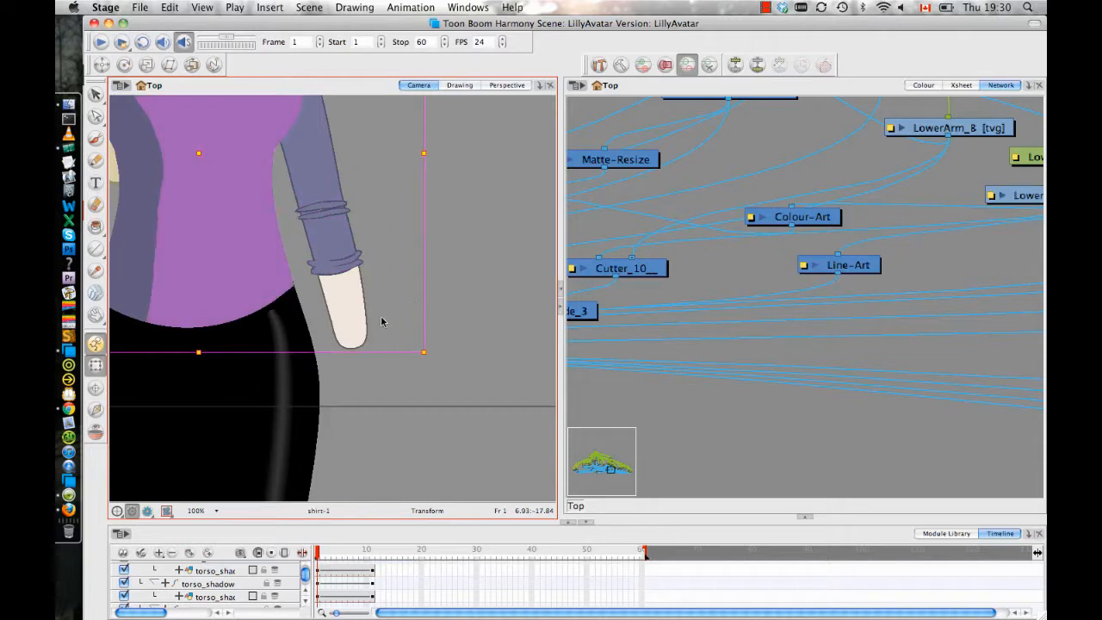
click(482, 262)
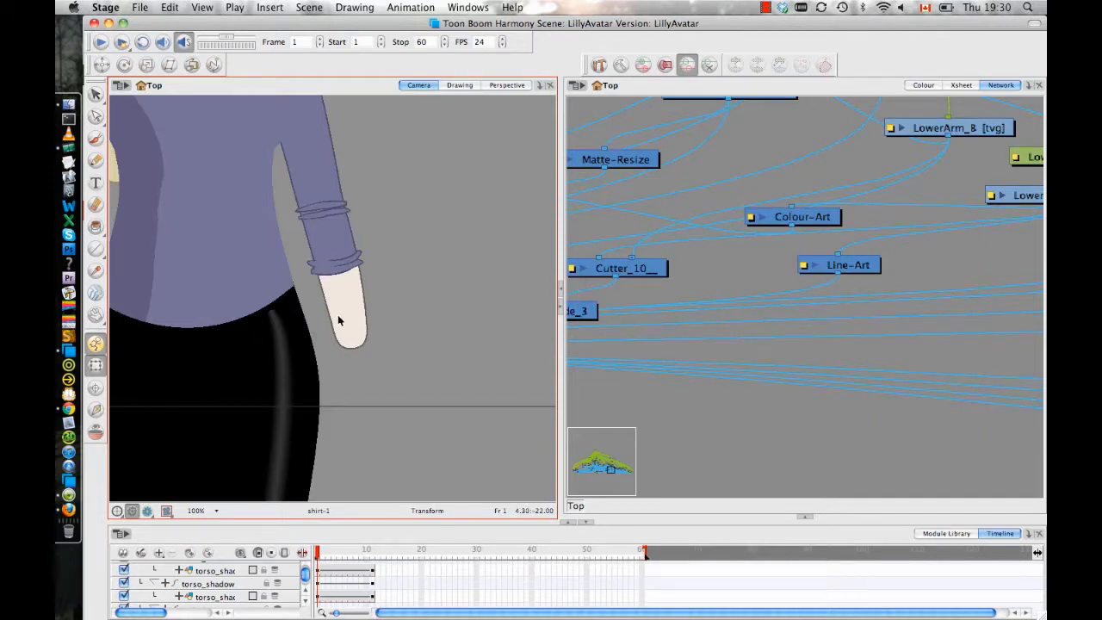
Examine the outlines where the forearm meets the sleeve cuff, selecting LowerArm_B and LowerArm_Sleeve_B in turn
scroll(391, 303, up, 5)
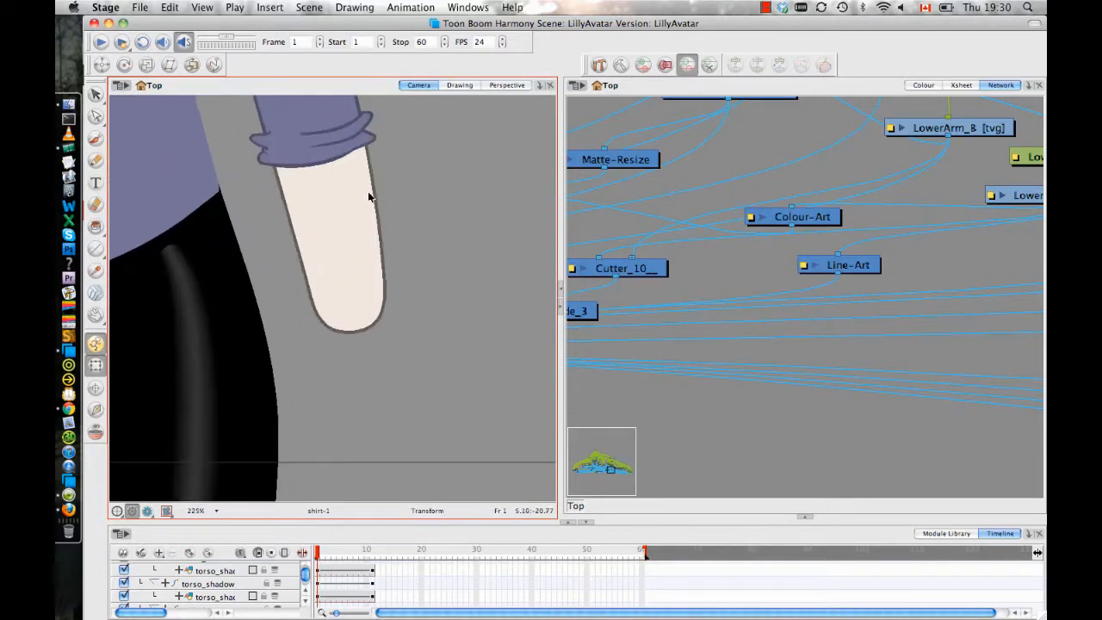
scroll(368, 193, up, 1)
click(372, 215)
click(467, 211)
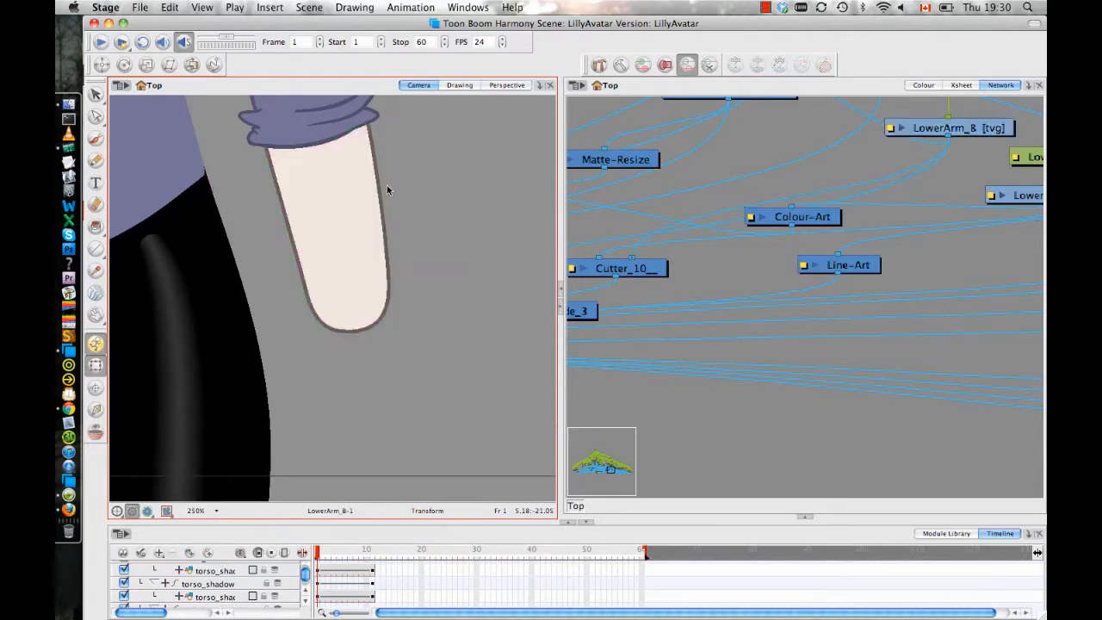
drag(348, 223, 350, 311)
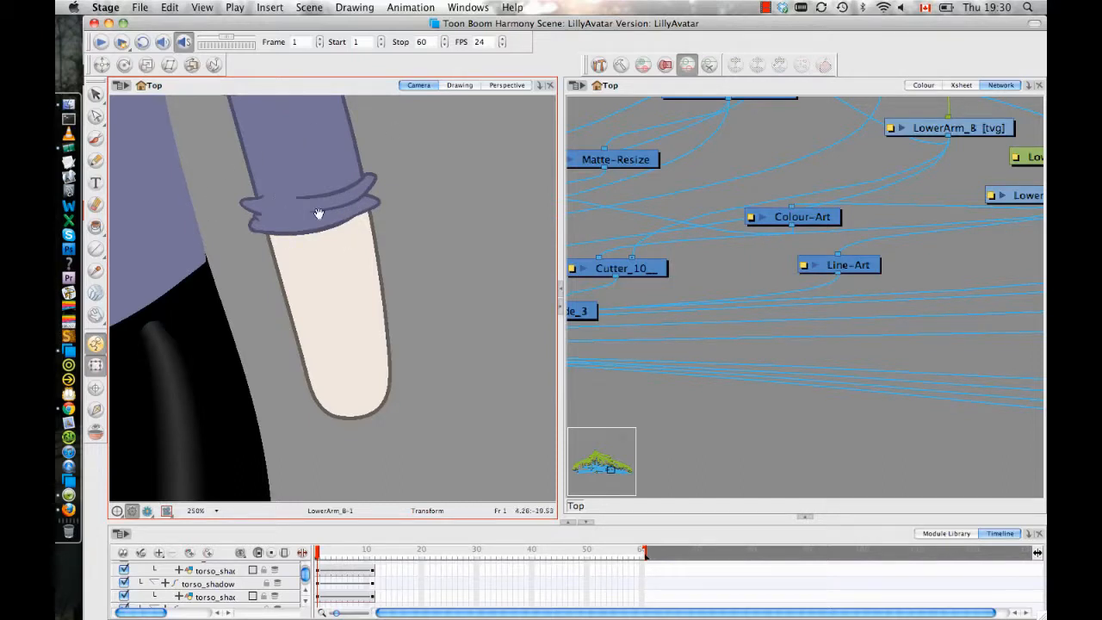
drag(318, 213, 308, 232)
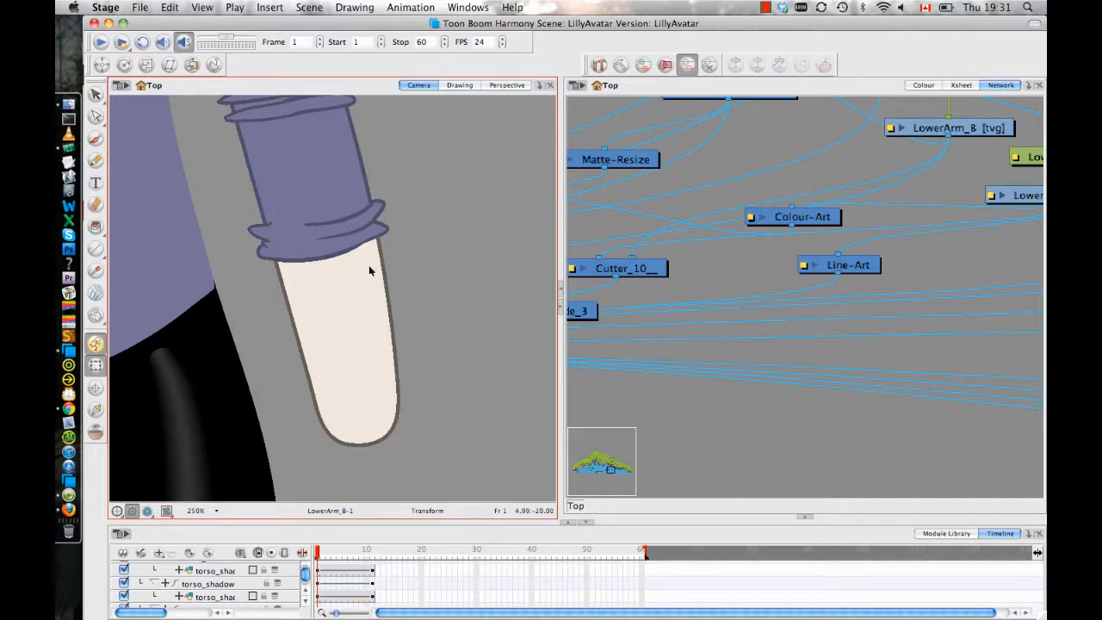
click(358, 227)
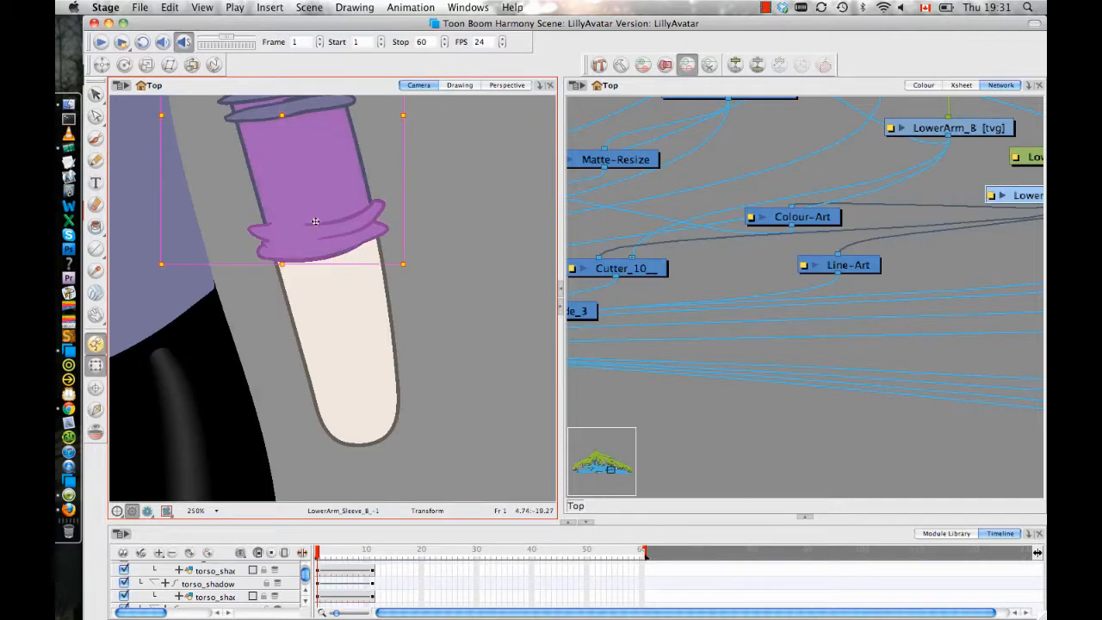
click(457, 148)
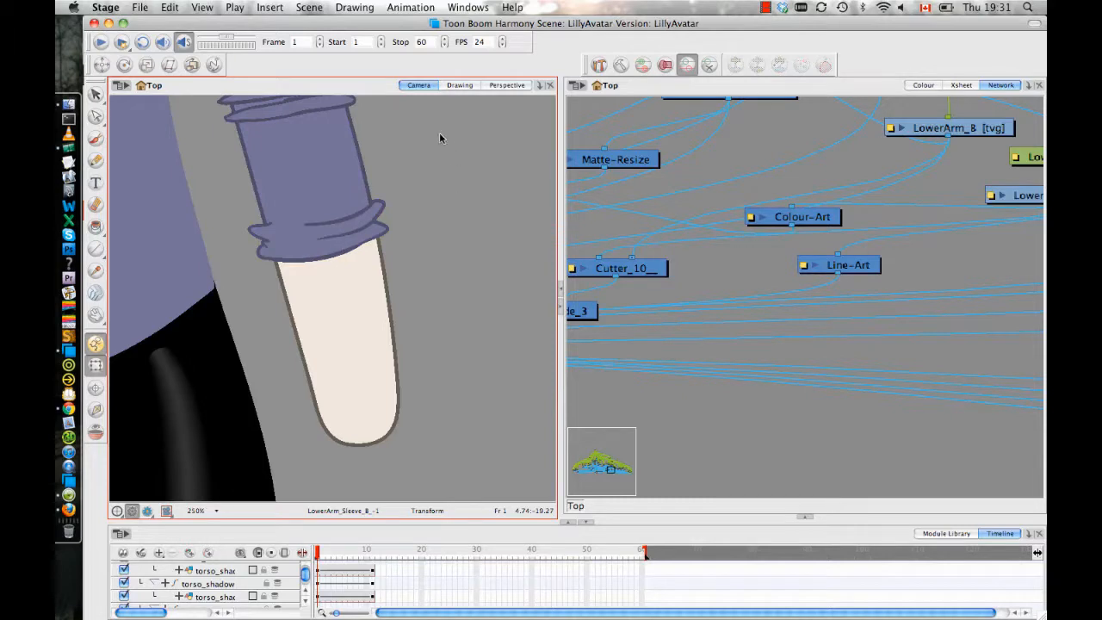
Pull the LowerArm_Sleeve_B drawing off the forearm into the empty space beside the arm
drag(398, 168, 400, 305)
key(1)
key(1)
key(1)
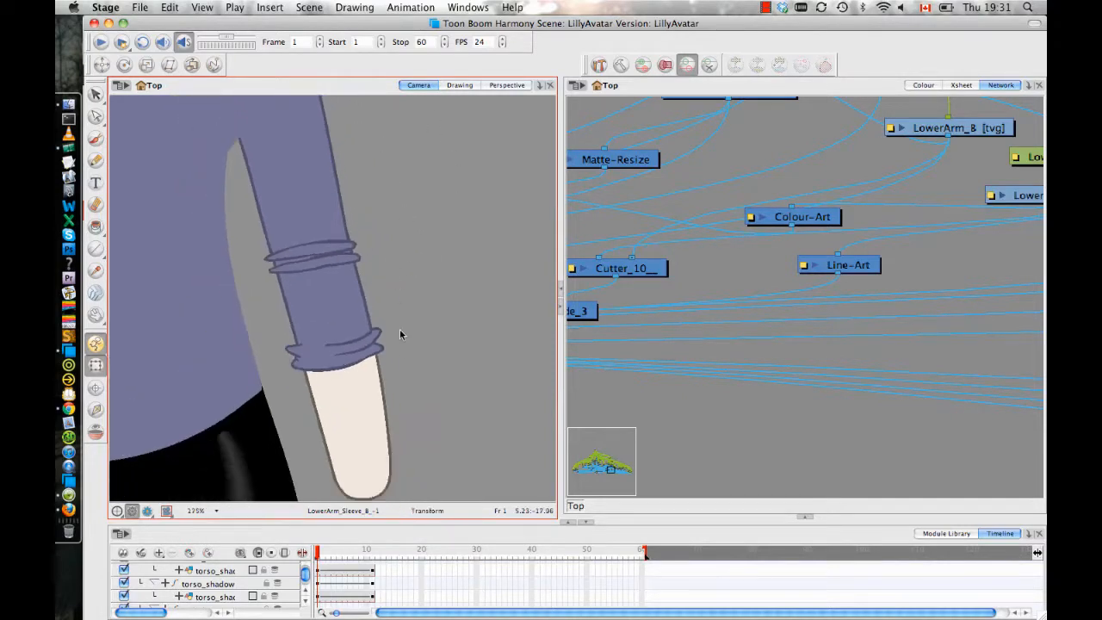
scroll(418, 270, up, 2)
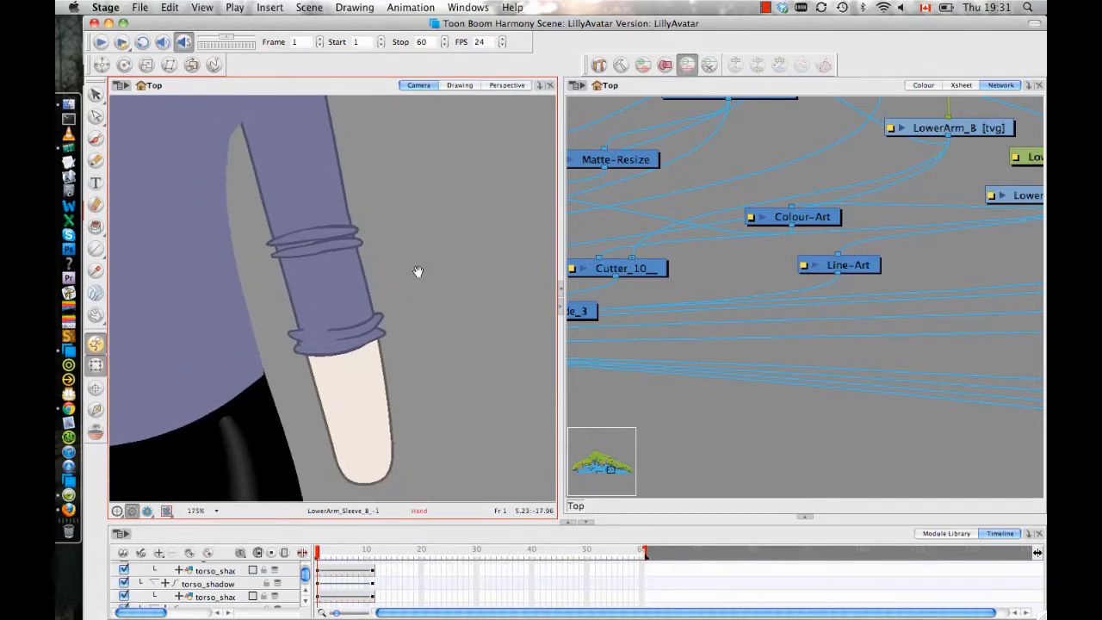
click(315, 186)
click(372, 442)
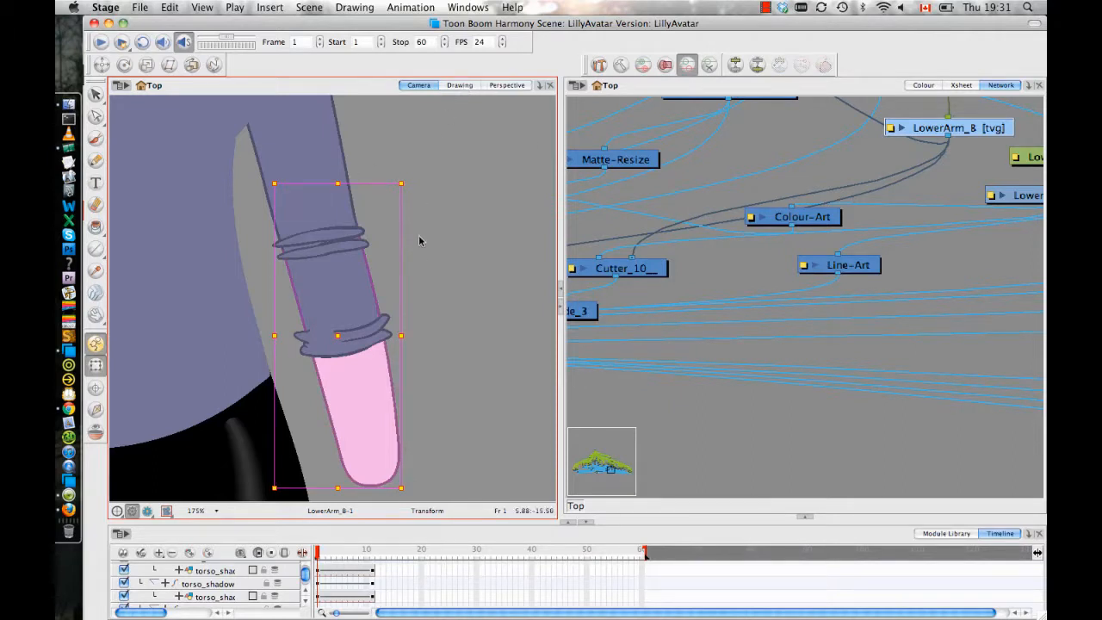
click(369, 331)
drag(350, 331, 510, 264)
Try rotating the LowerArm_B drawing on its own and undo that transformation
click(353, 153)
click(328, 160)
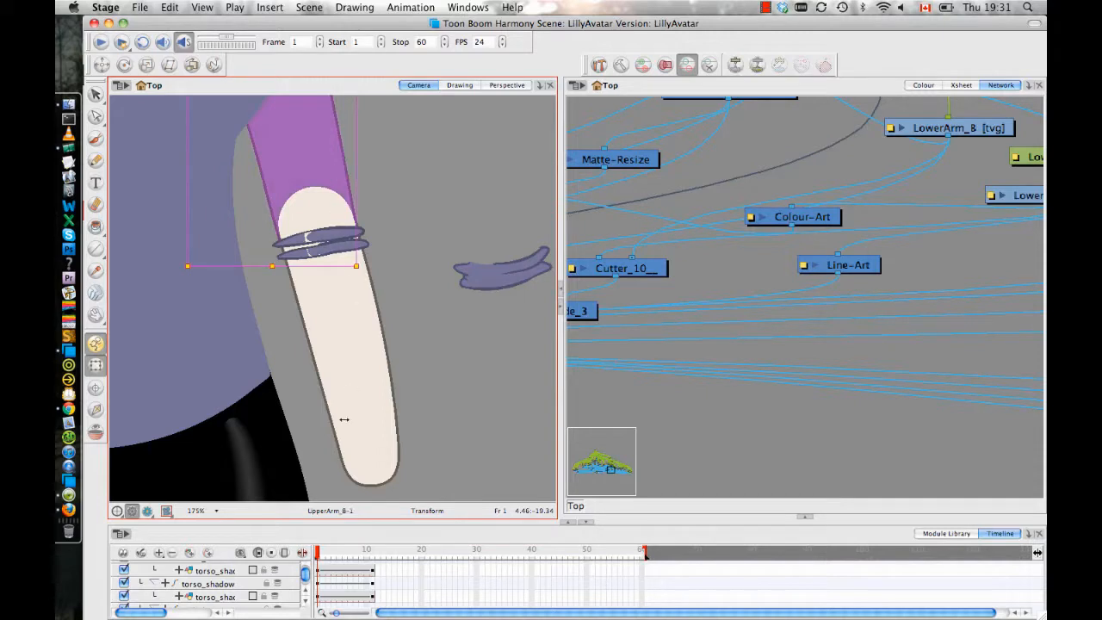
click(344, 258)
drag(406, 491, 464, 172)
key(super+z)
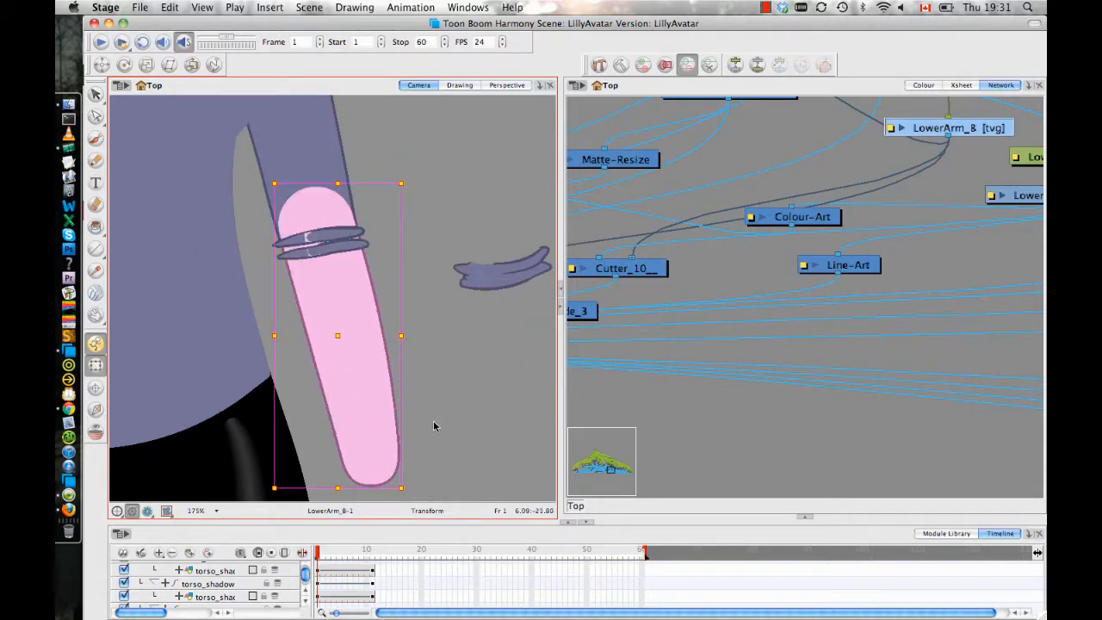
Select the parent peg of LowerArm_B and rotate the forearm with its detached sleeve up to roughly horizontal
key(b)
drag(451, 409, 441, 388)
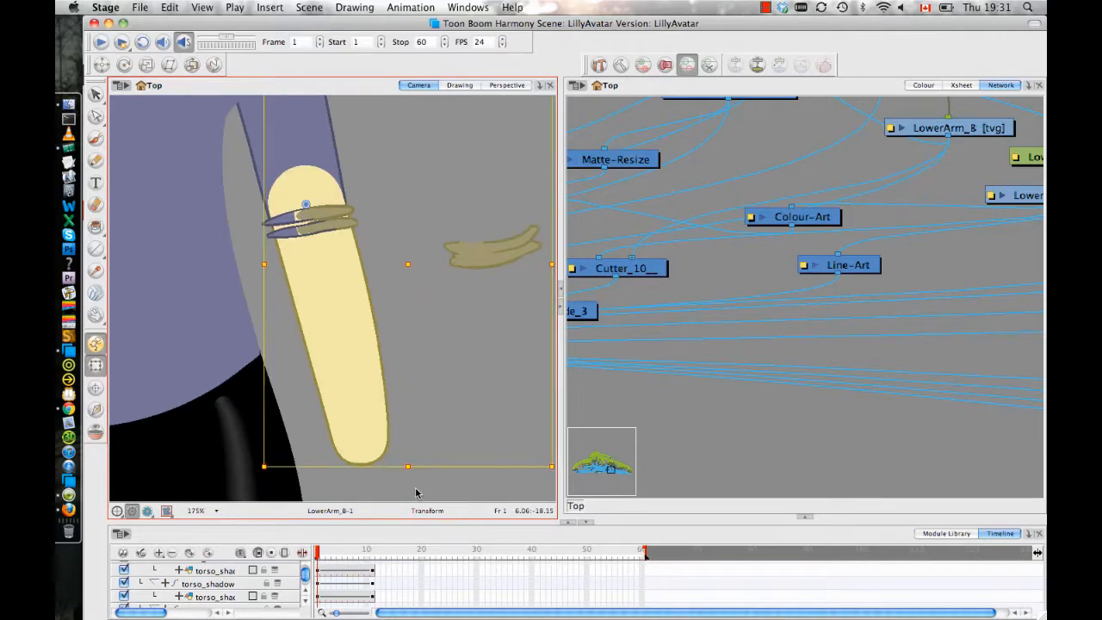
scroll(413, 401, down, 2)
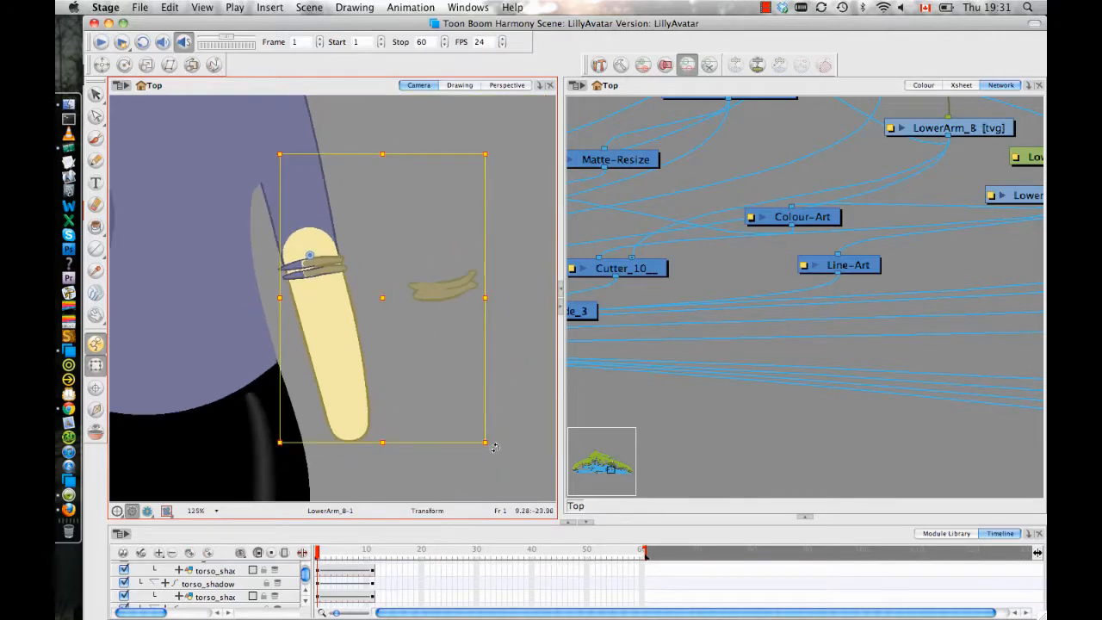
drag(495, 446, 495, 153)
click(355, 394)
scroll(409, 222, up, 2)
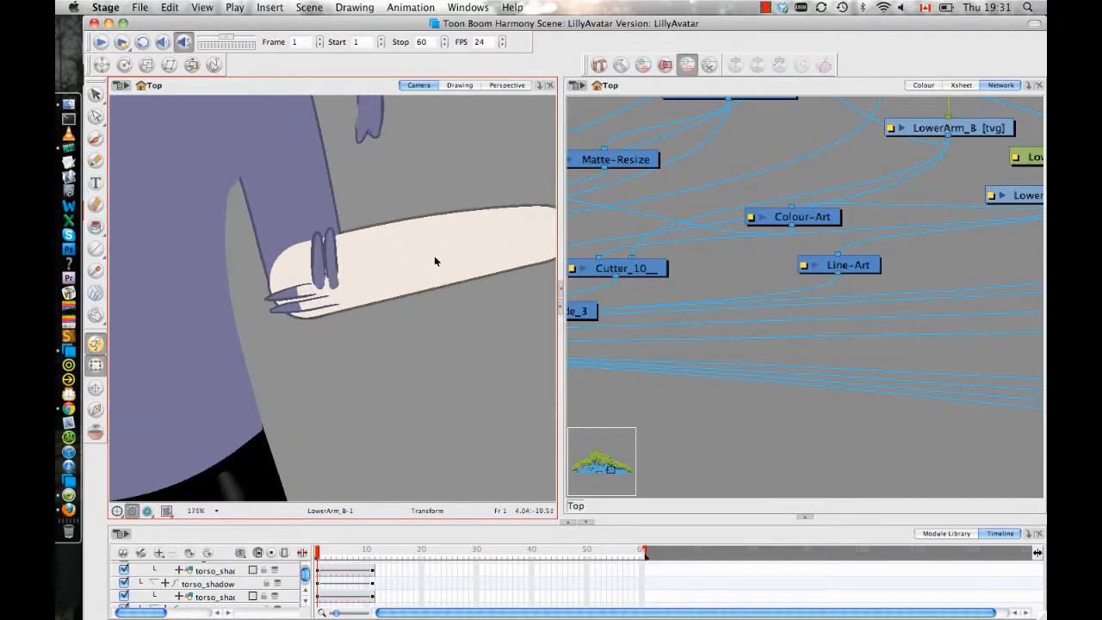
drag(286, 144, 259, 197)
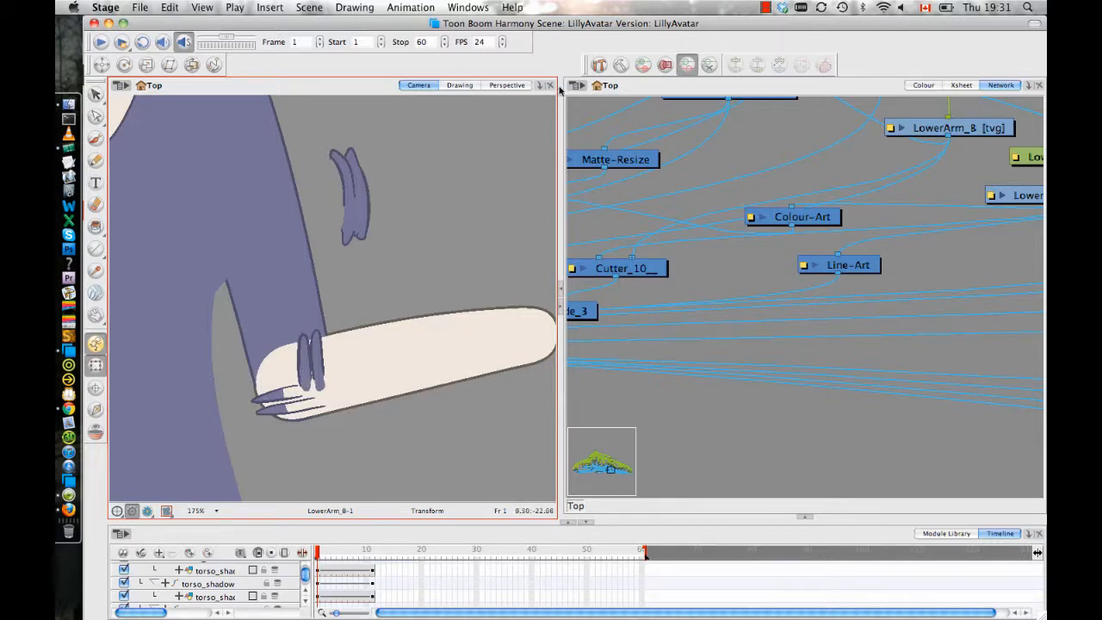
Undo the forearm rotation and the sleeve displacement
key(super+z)
key(super+z)
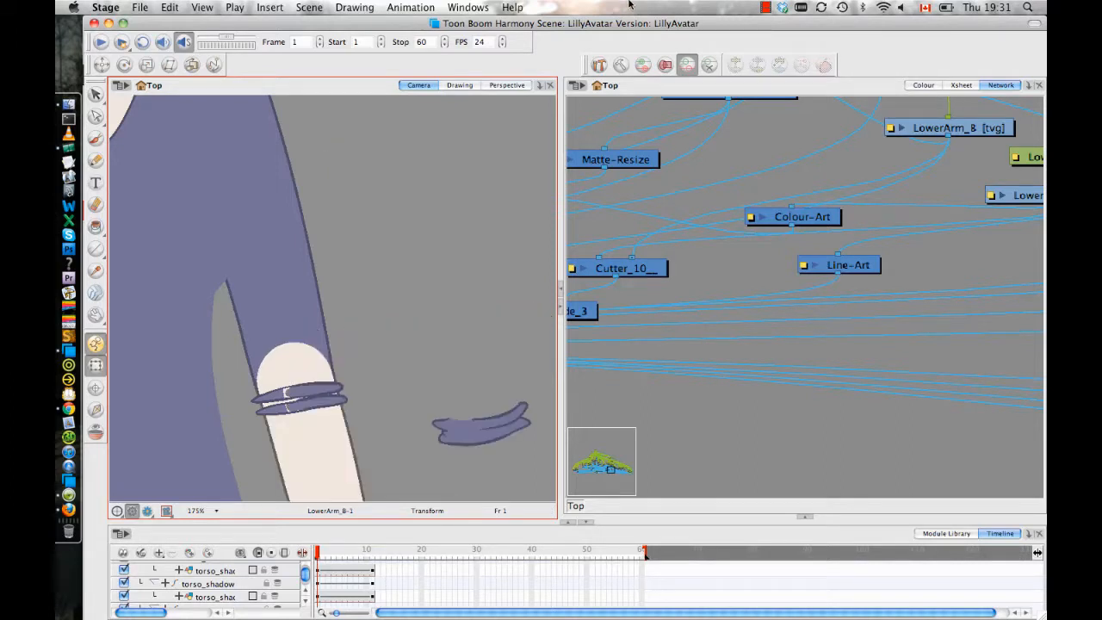
key(super+z)
drag(420, 393, 488, 208)
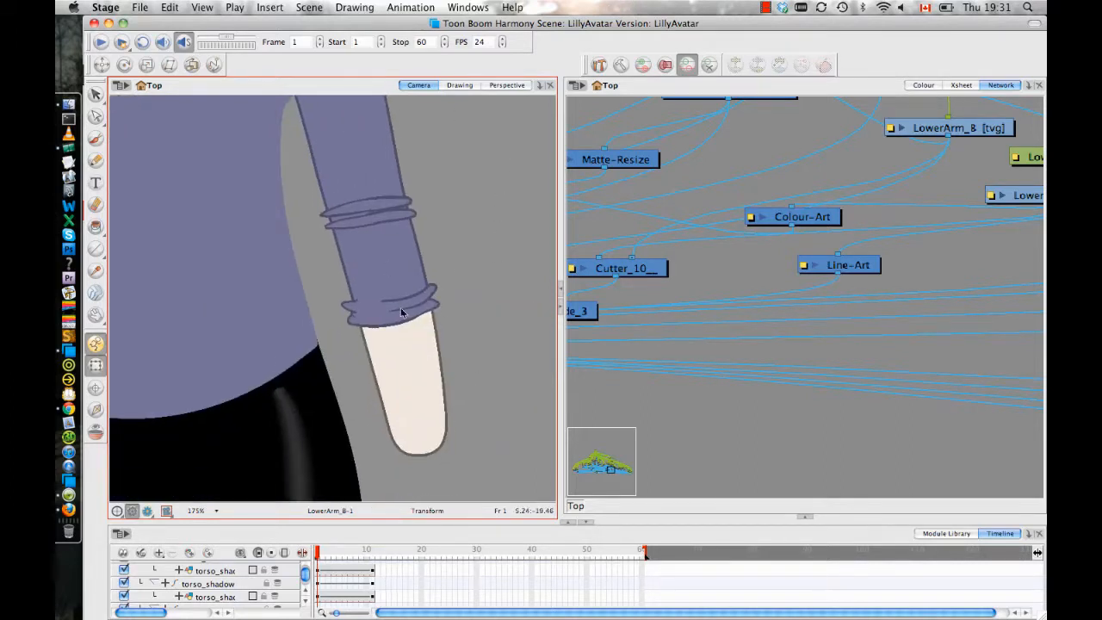
Select the LowerArm_B drawing, inspect its rounded elbow end in the Drawing view and return to the Camera view
drag(467, 308, 449, 330)
click(404, 373)
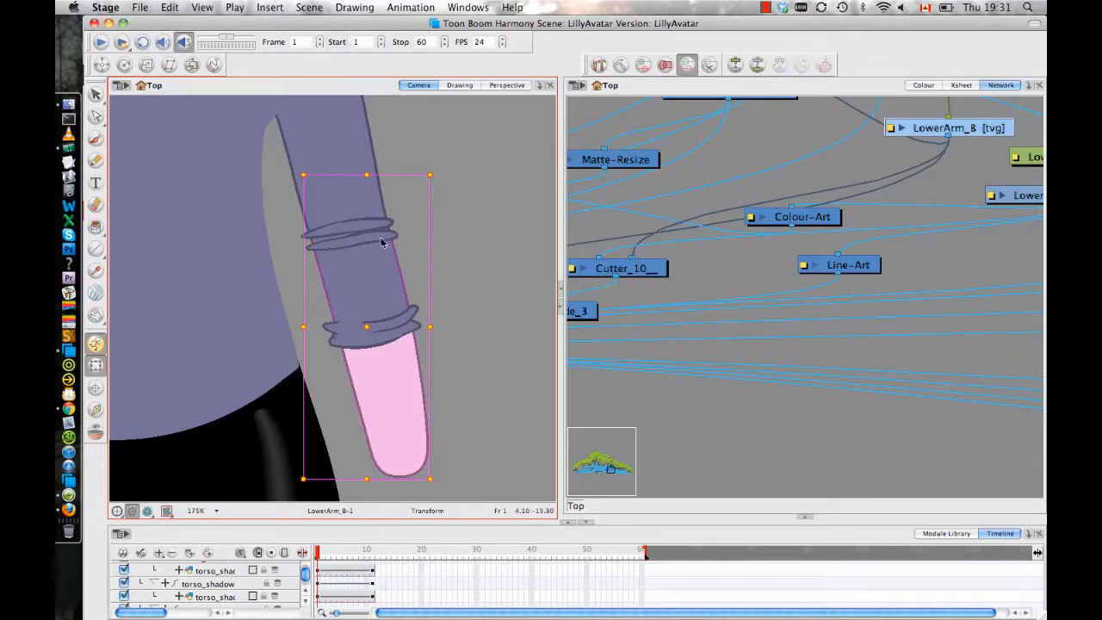
click(463, 85)
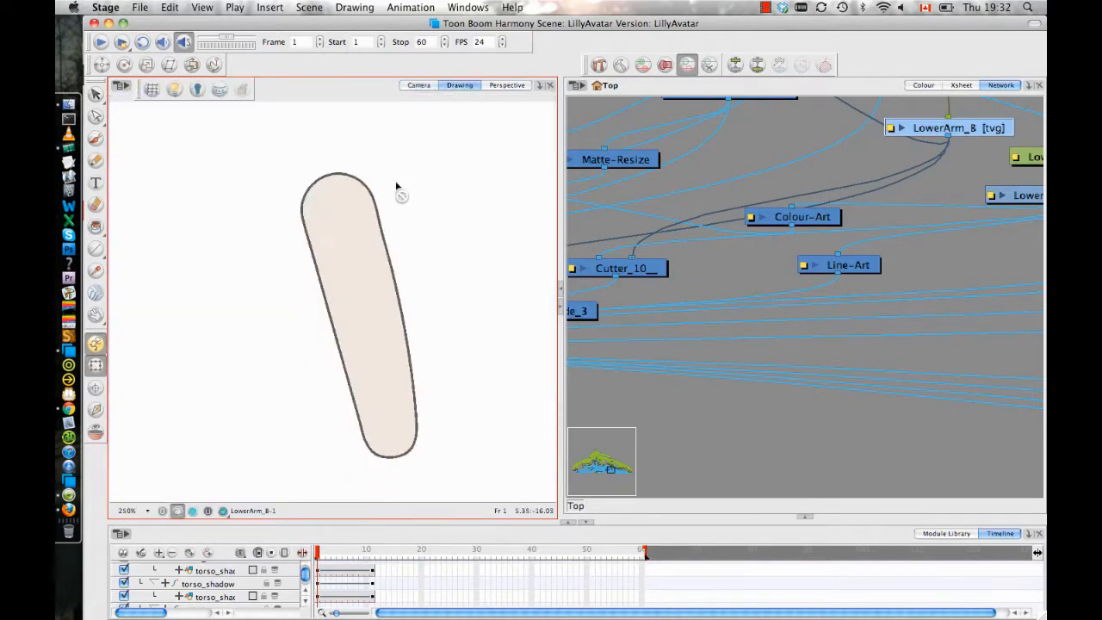
click(418, 85)
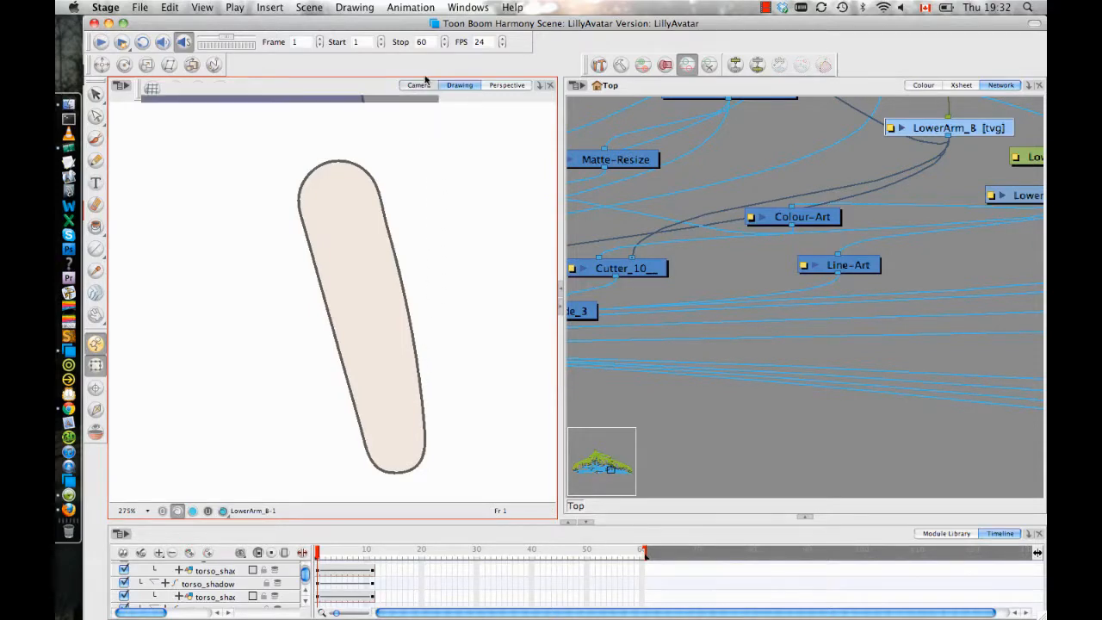
Inspect the rounded elbow end of the UpperArm_B drawing in the Drawing view and return to the Camera view
click(459, 85)
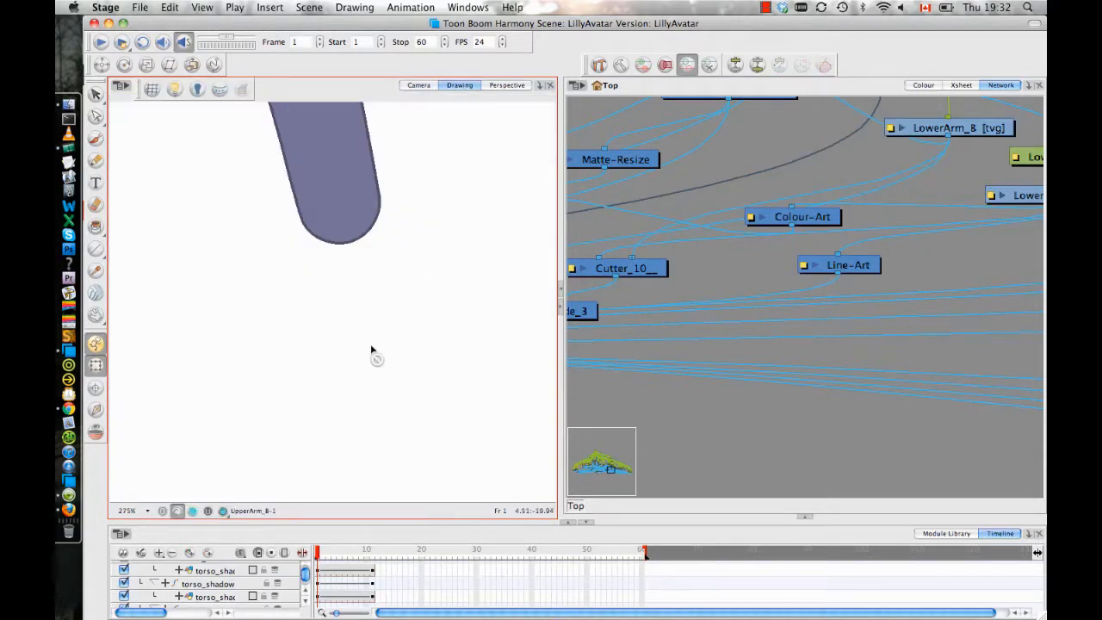
drag(390, 292, 390, 407)
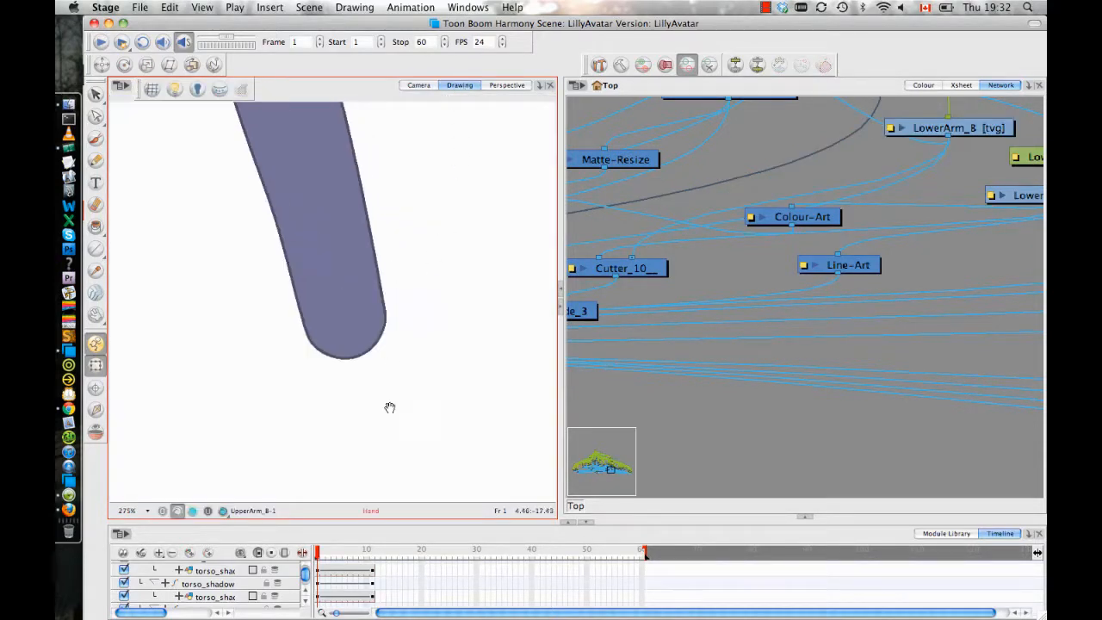
click(425, 87)
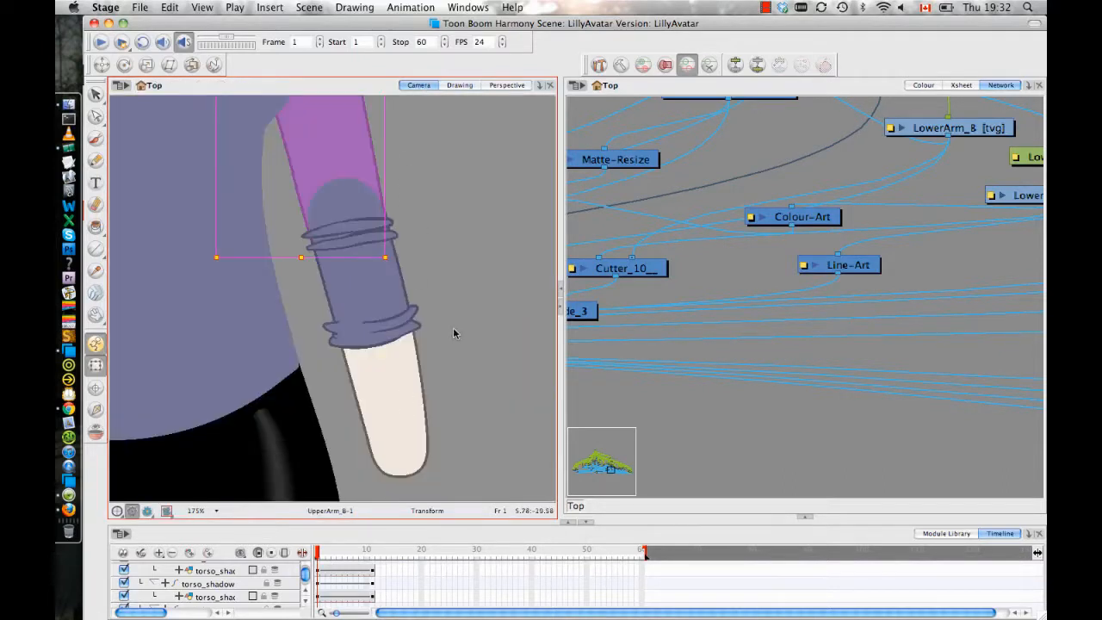
Select the ElbowFold4_B drawing on the sleeve and examine its line art up close in the Drawing view
mouse_move(387, 326)
mouse_down()
mouse_move(483, 299)
mouse_move(404, 326)
mouse_up()
click(482, 278)
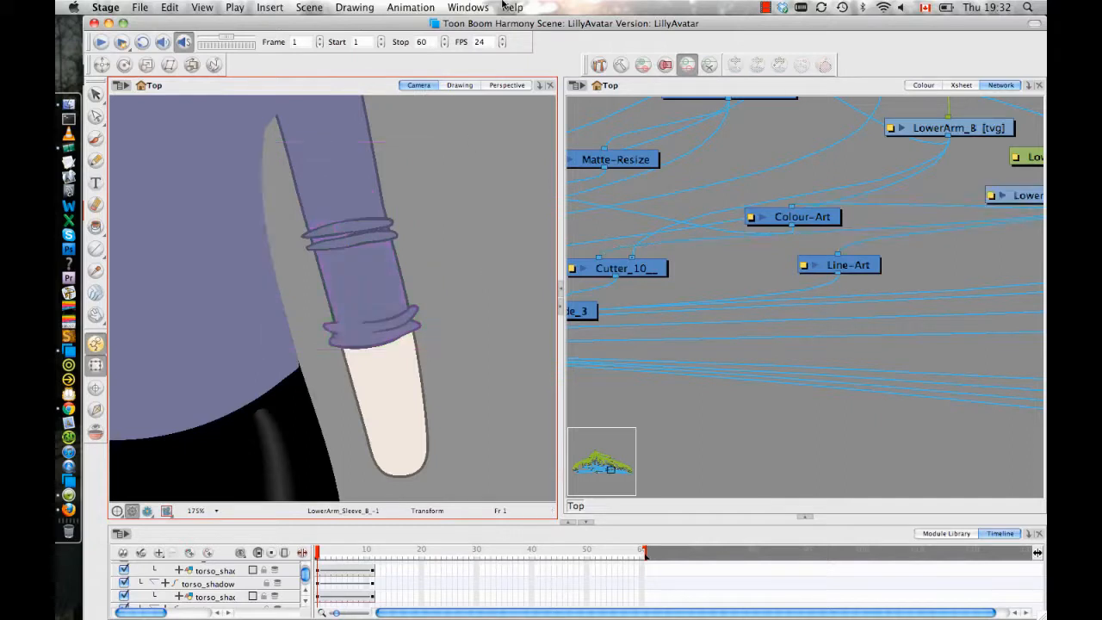
drag(486, 284, 440, 301)
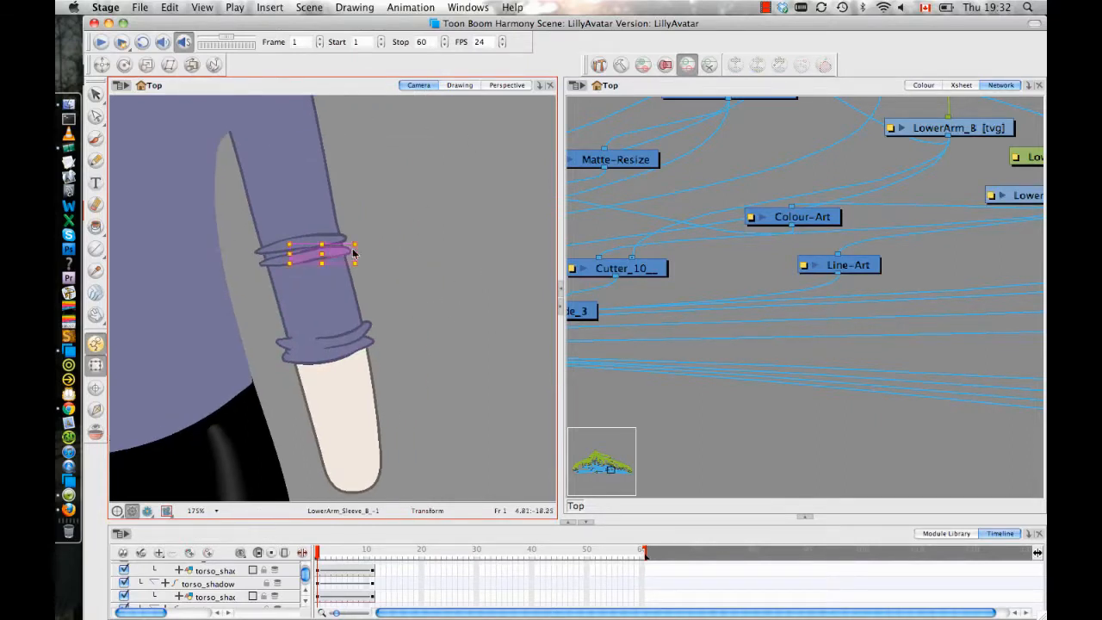
click(354, 253)
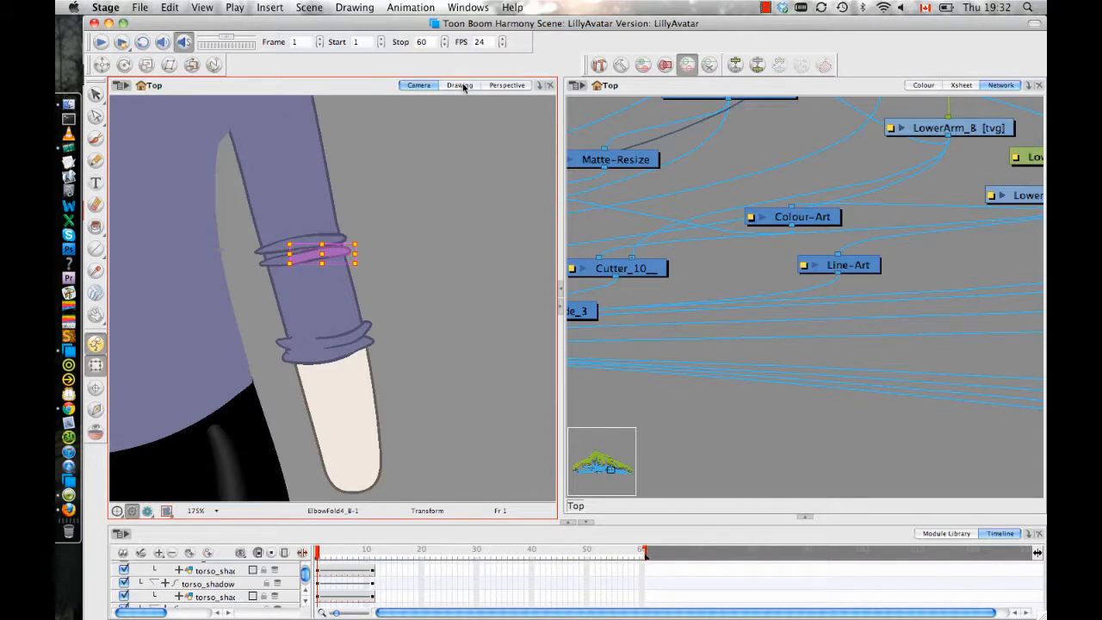
click(460, 85)
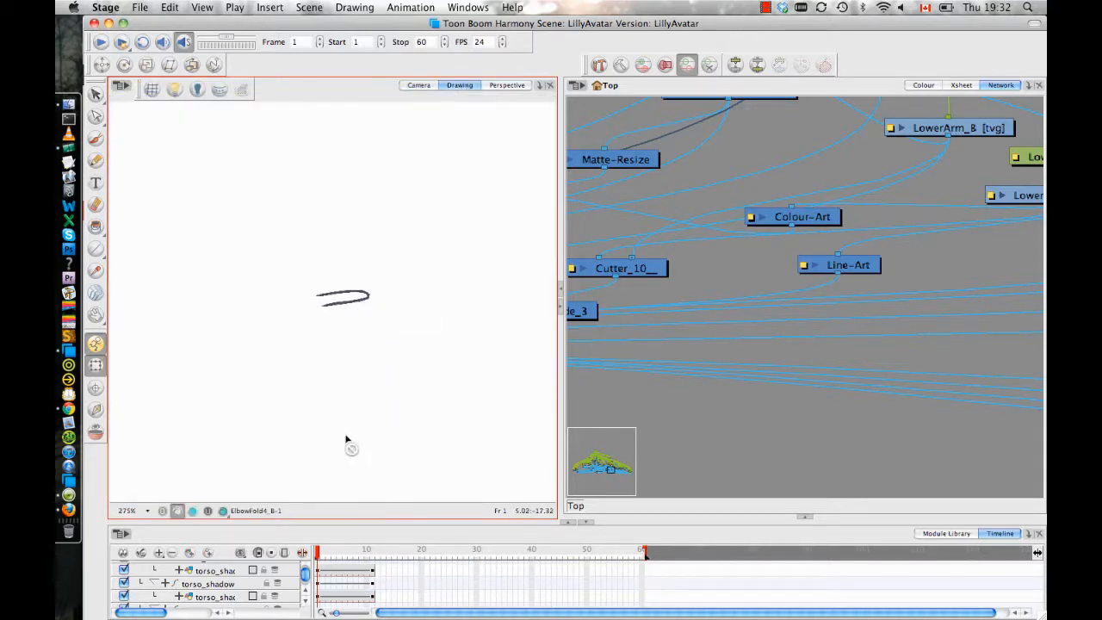
drag(374, 270, 341, 208)
key(2)
key(2)
key(2)
key(2)
key(2)
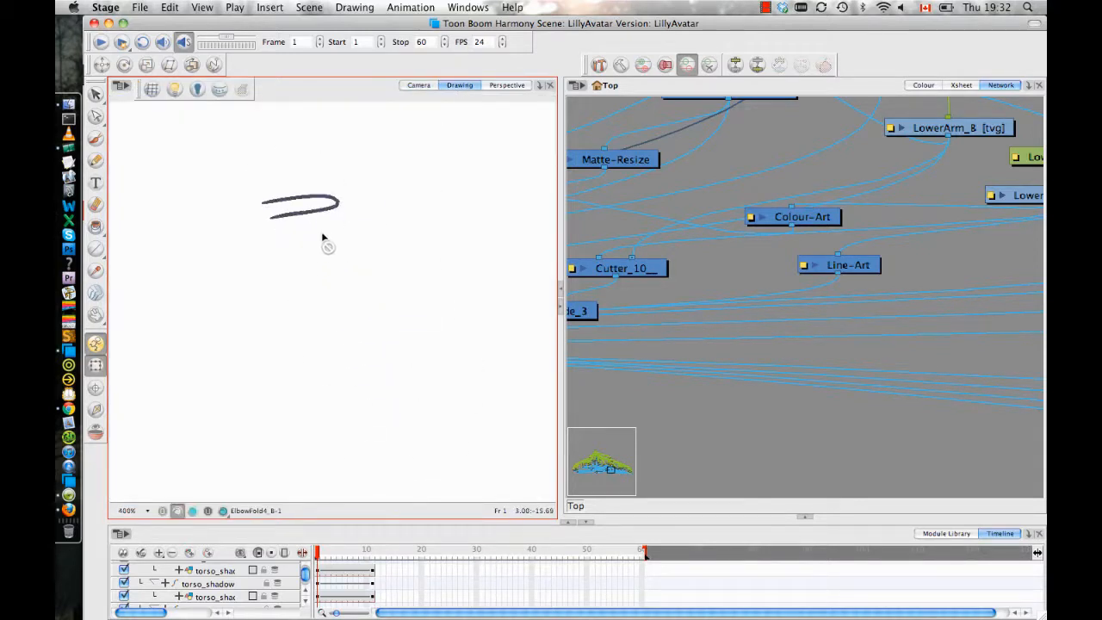
drag(299, 262, 329, 321)
key(2)
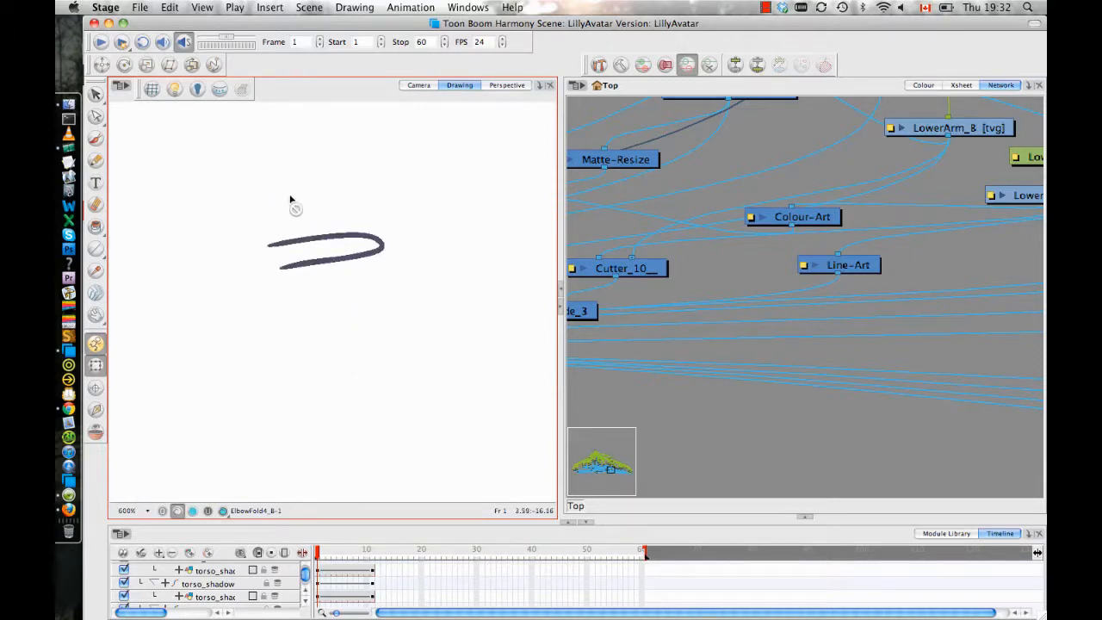
Show the colour art of ElbowFold4_B together with its line art, inspect both layers and return to the Camera view
click(192, 512)
click(177, 511)
click(192, 511)
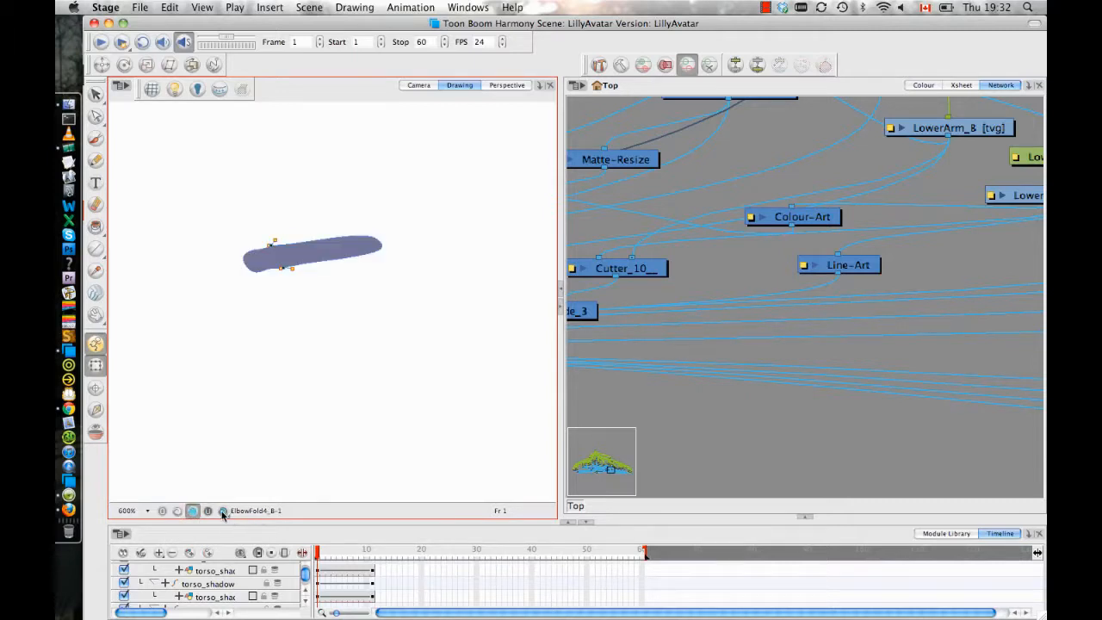
click(222, 512)
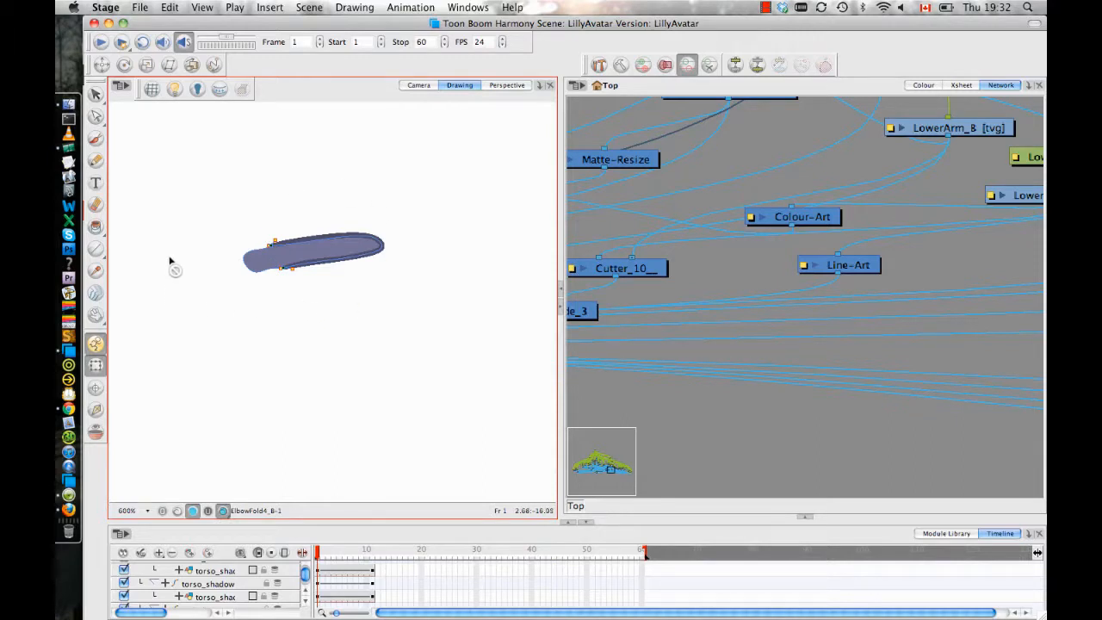
key(2)
key(2)
key(2)
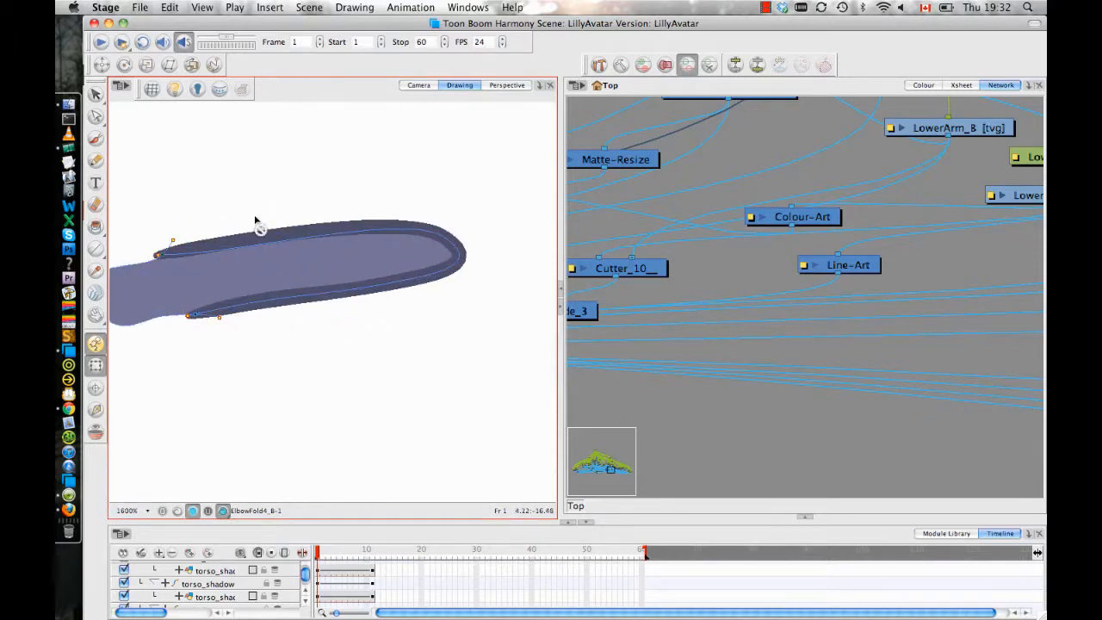
drag(258, 325, 346, 313)
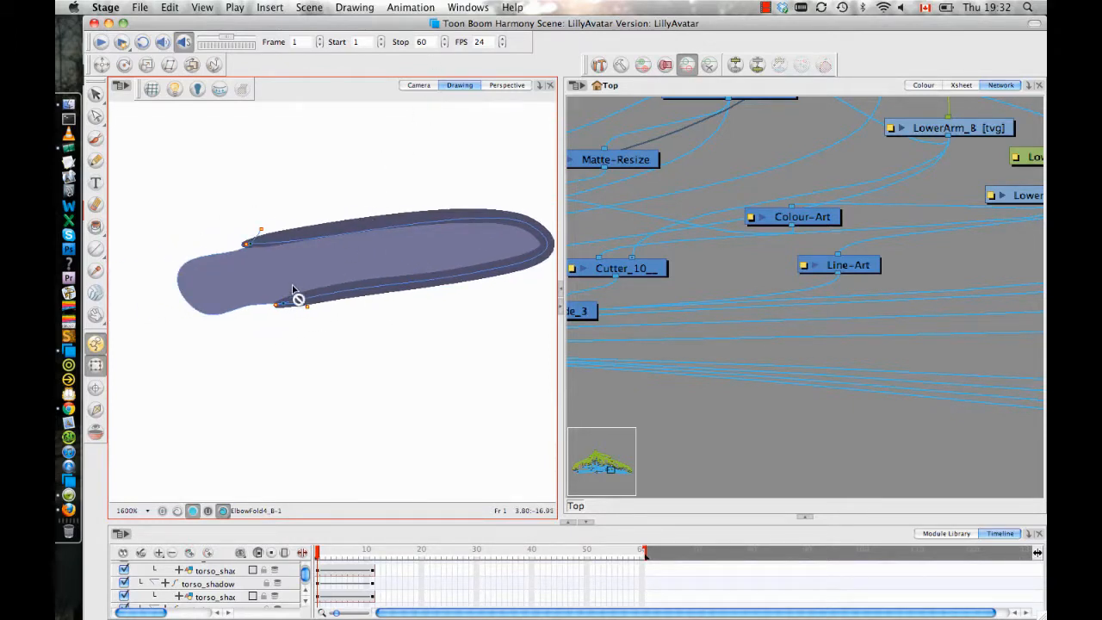
click(418, 85)
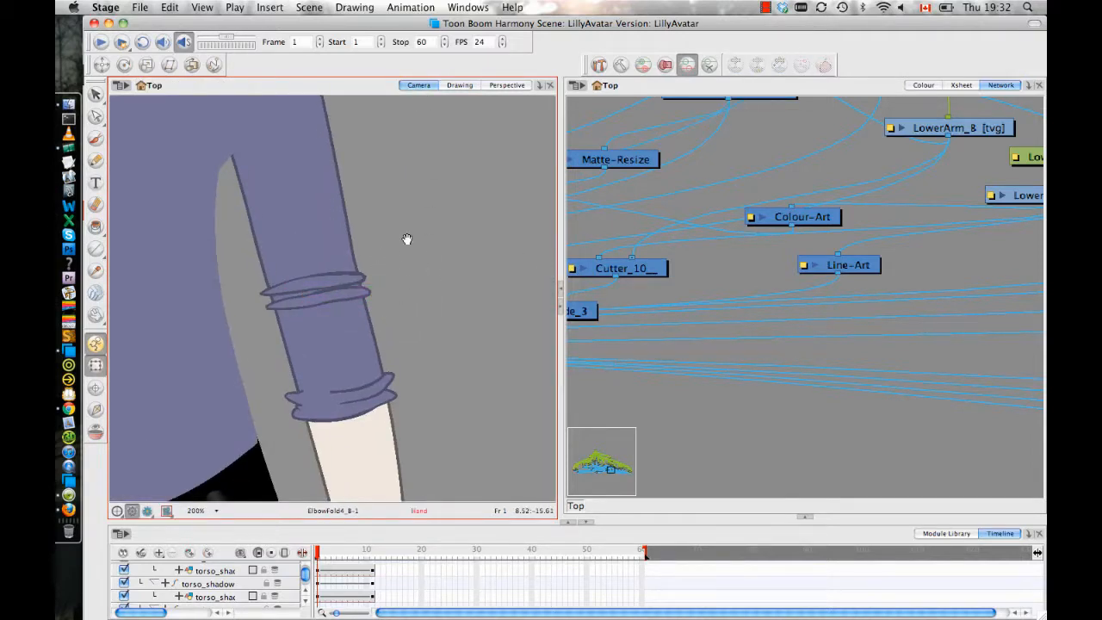
Select the ElbowFold4_B and ElbowFold3_B drawings in turn to see how the folds overlap, and clear the selection
scroll(376, 273, up, 3)
click(371, 272)
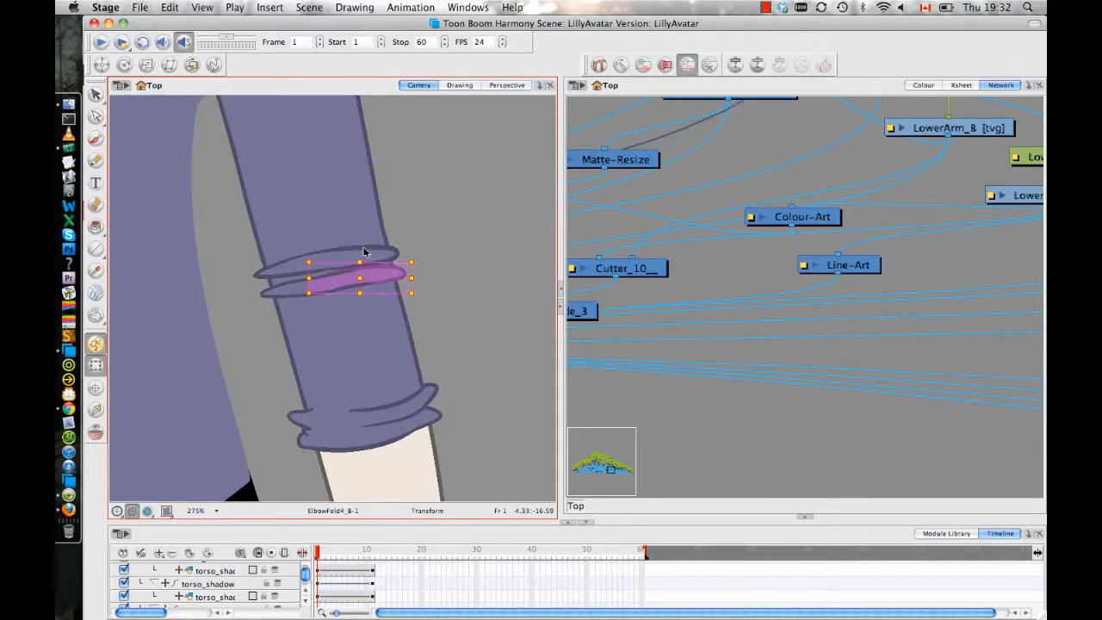
click(286, 269)
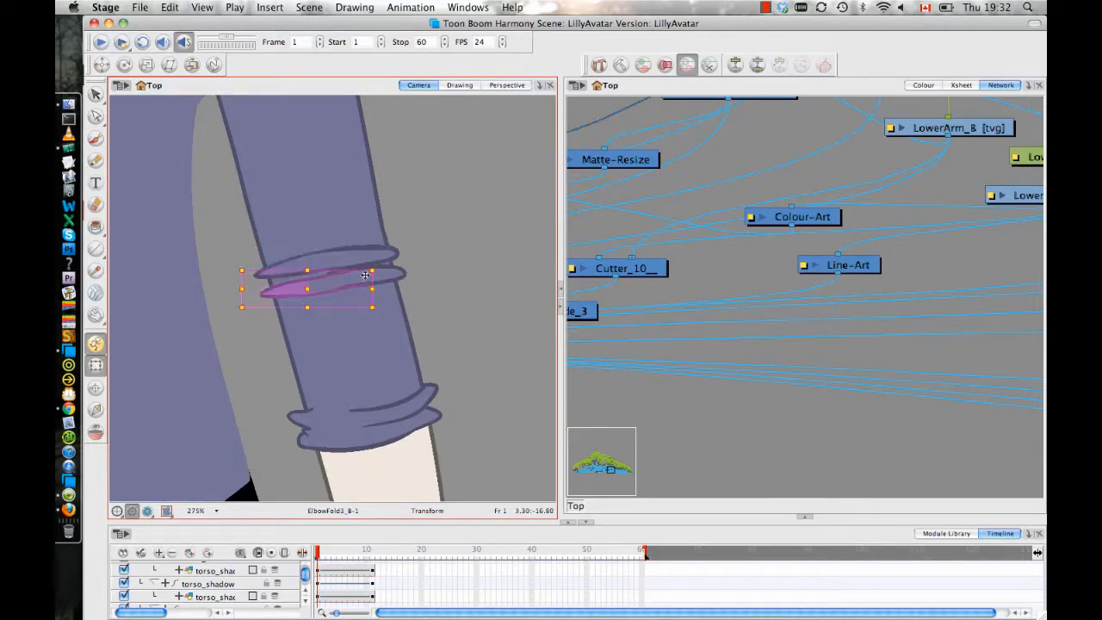
click(494, 238)
scroll(467, 306, down, 2)
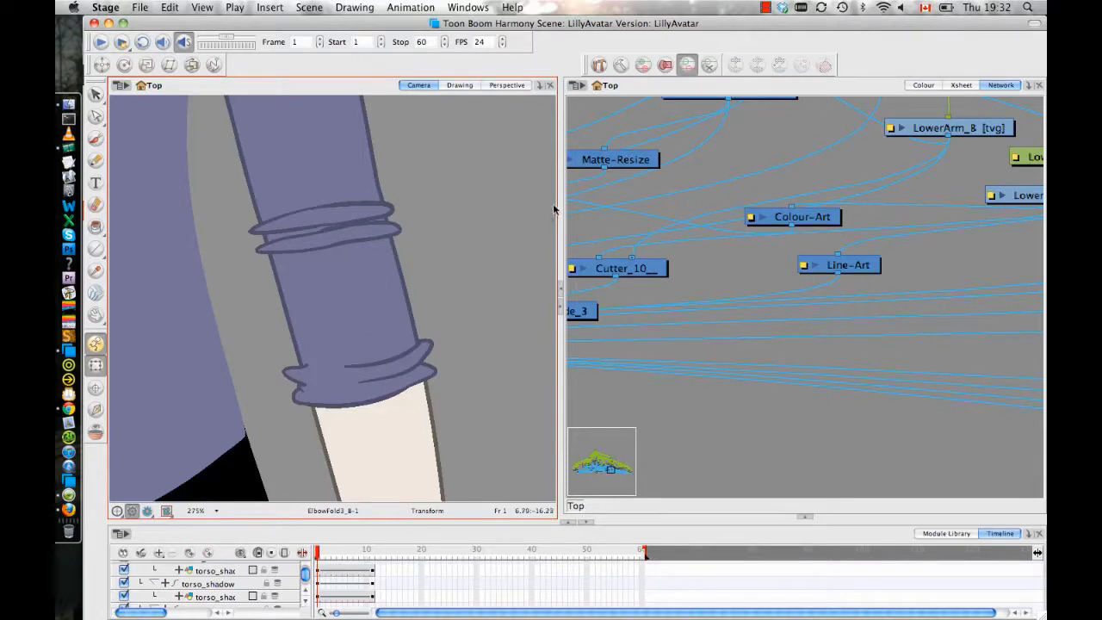
scroll(448, 281, up, 3)
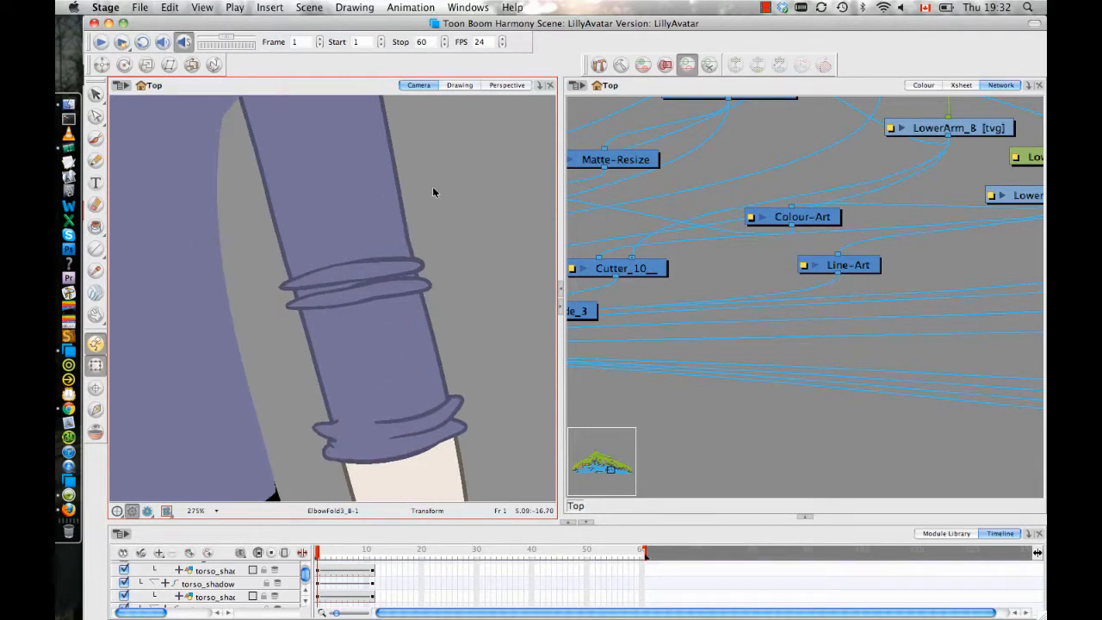
Select the UpperArm_B drawing, widen the Camera view and enlarge the Timeline until the full layer names are readable
click(368, 182)
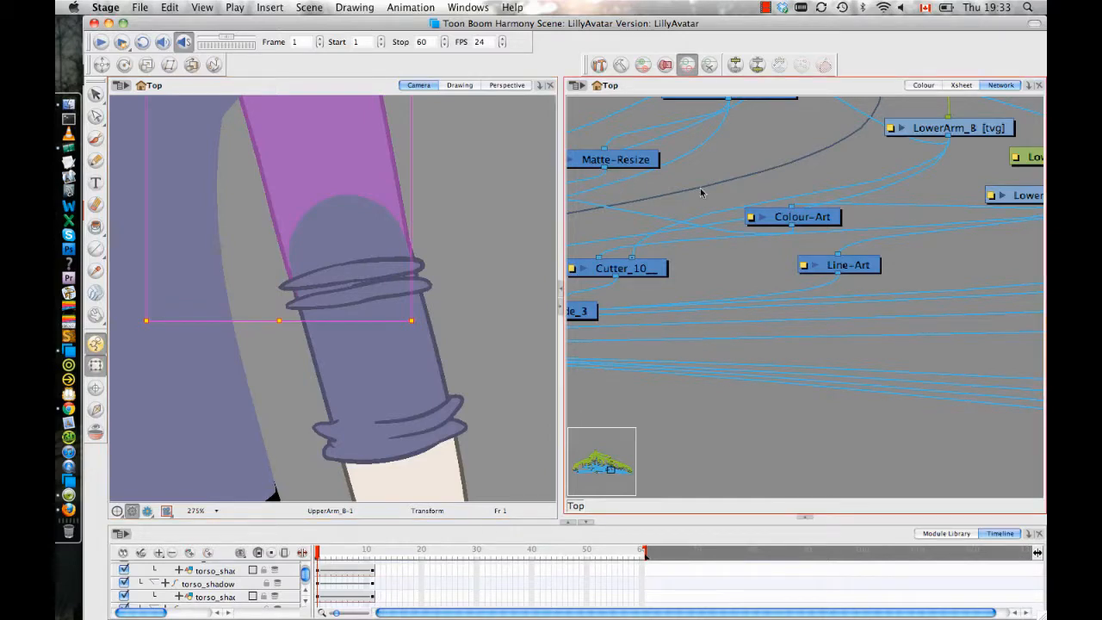
drag(560, 178, 848, 179)
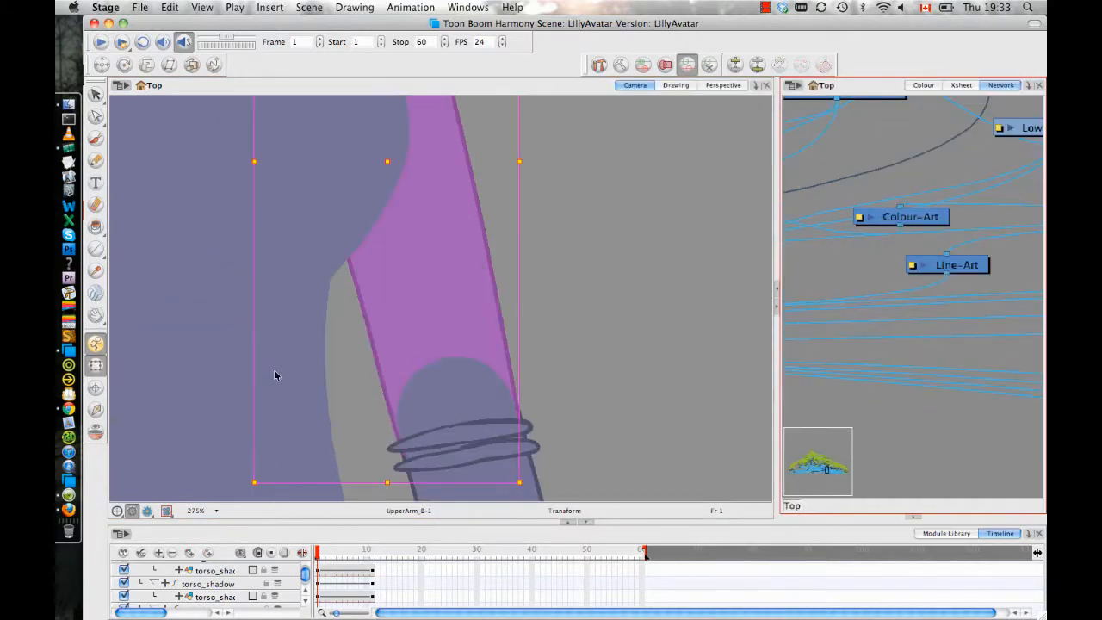
key(space)
drag(604, 390, 623, 243)
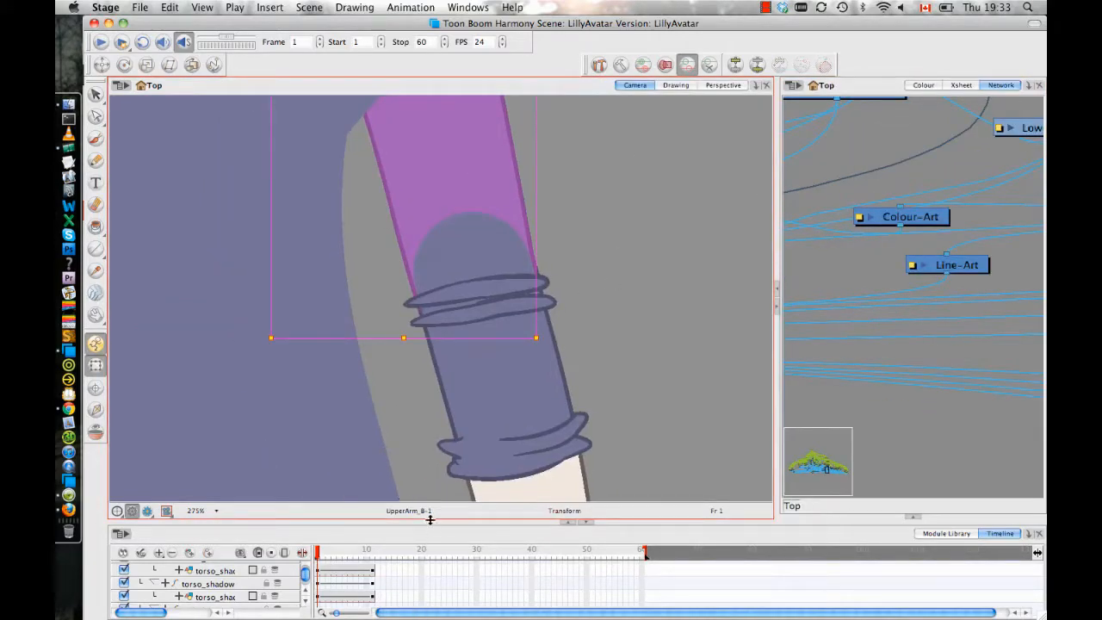
drag(370, 522, 314, 363)
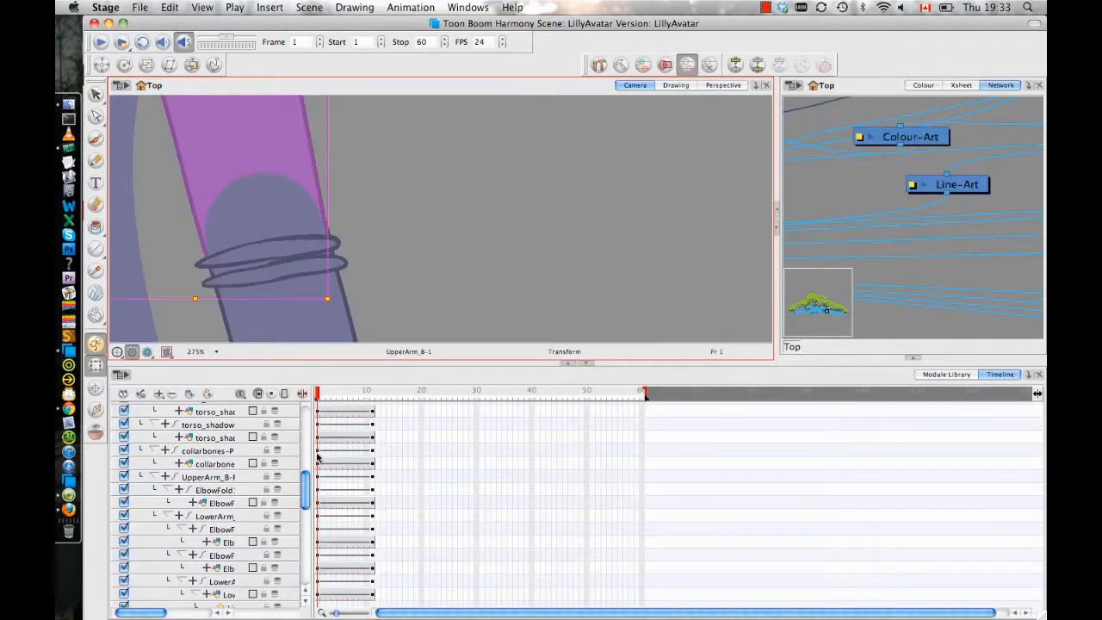
drag(317, 457, 383, 456)
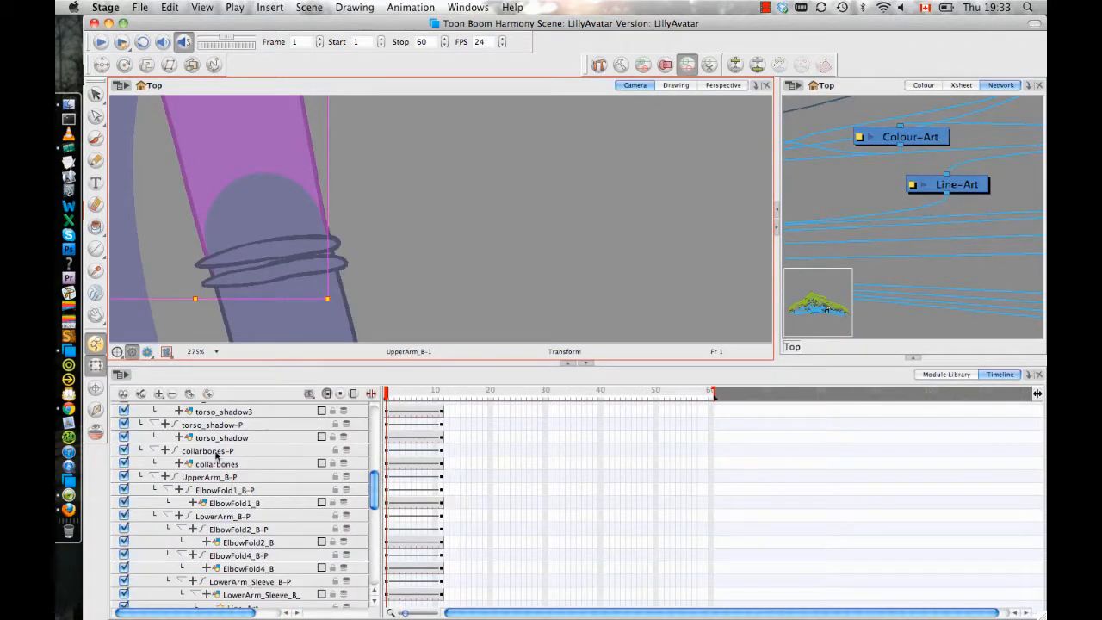
Select the ElbowFold1_B layer and its ElbowFold1_B-P peg to locate that fold on the sleeve, and deselect them
click(259, 503)
click(257, 489)
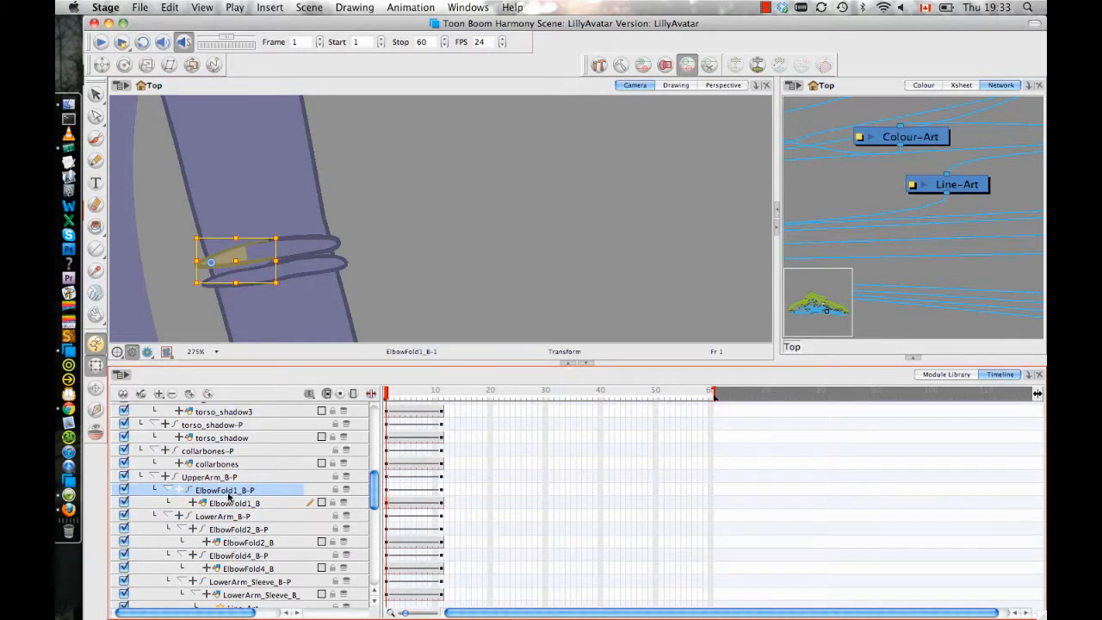
click(232, 504)
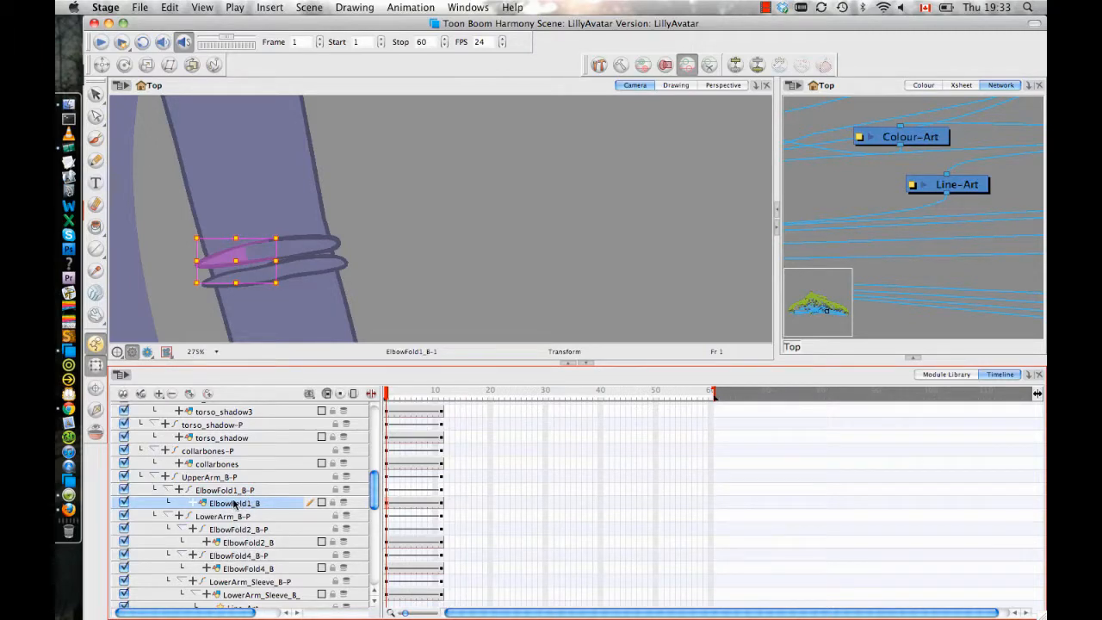
click(484, 183)
drag(482, 180, 561, 173)
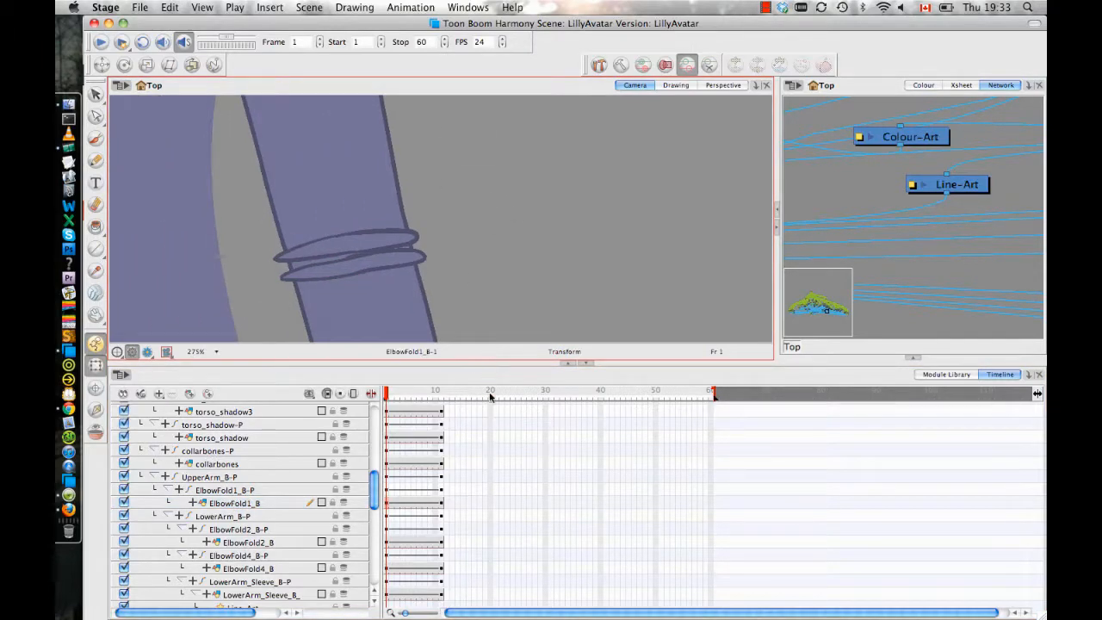
Reduce the Timeline height again and frame the whole forearm in the Camera view at 150%
drag(495, 363, 498, 524)
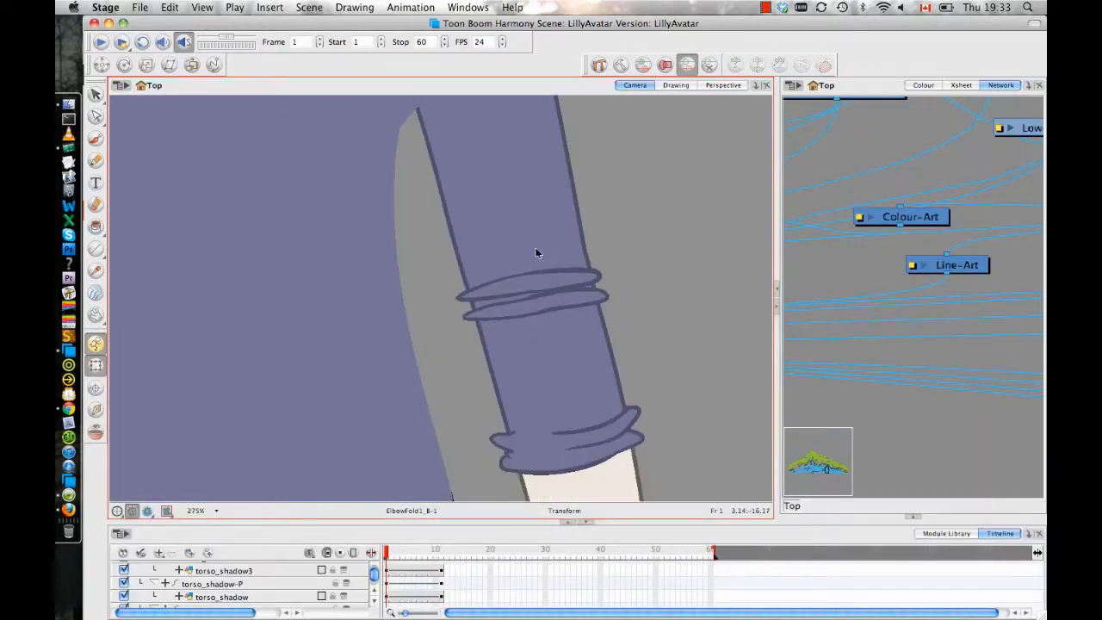
scroll(535, 253, down, 3)
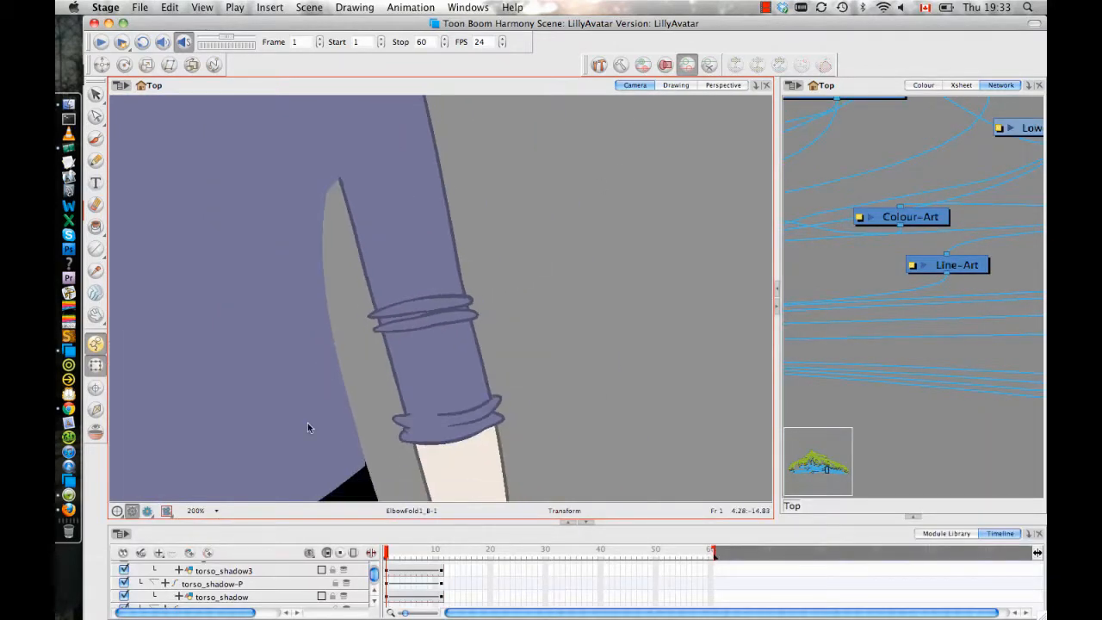
key(space)
key(1)
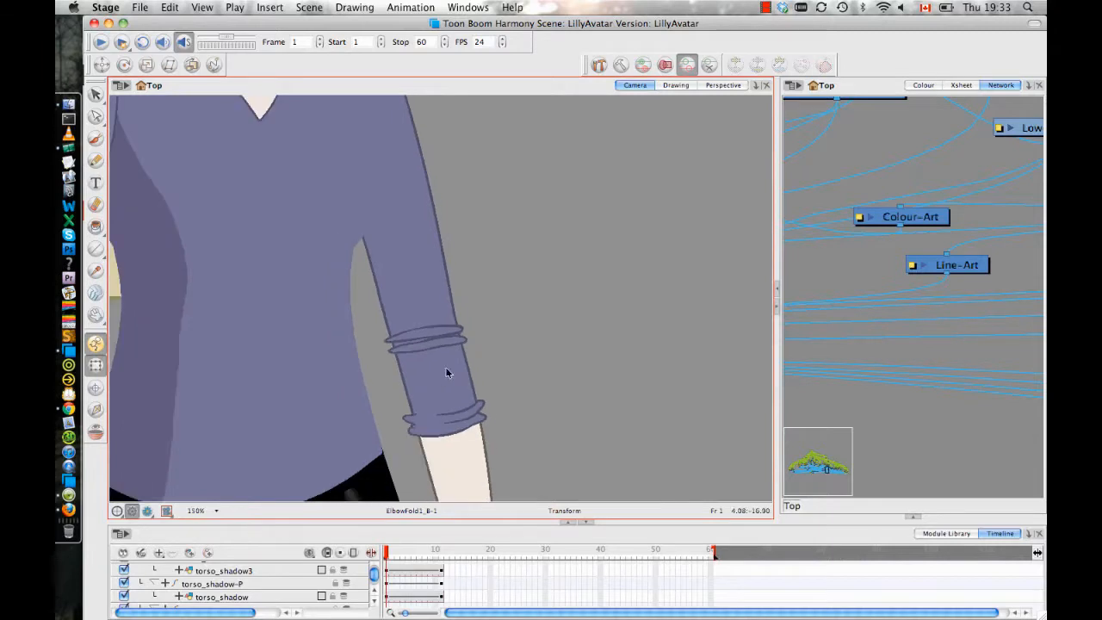
drag(528, 377, 466, 221)
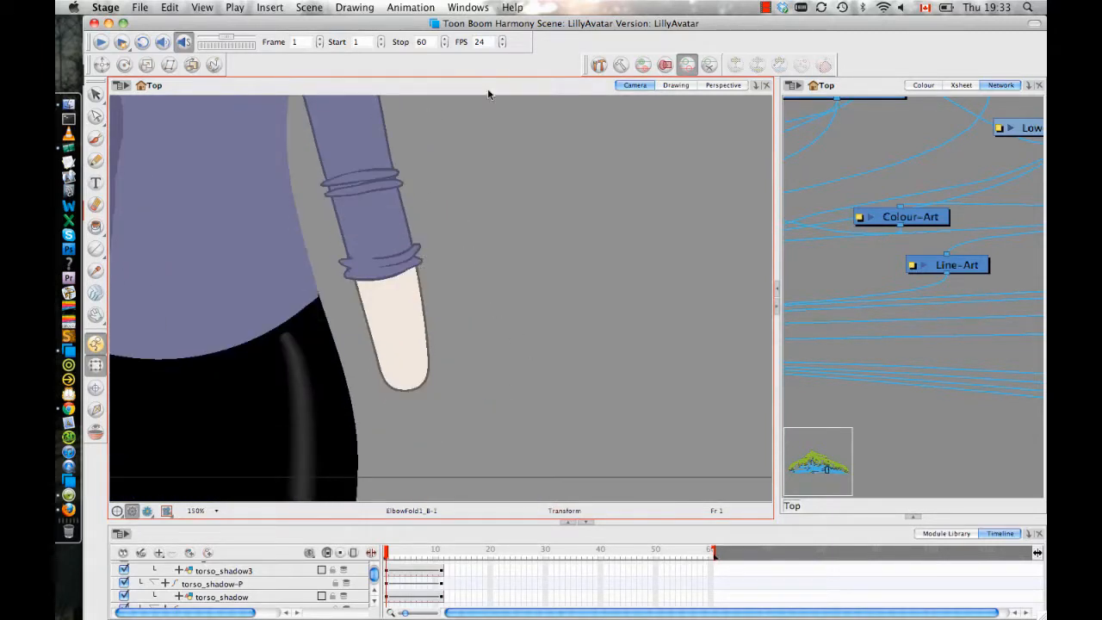
scroll(519, 290, up, 5)
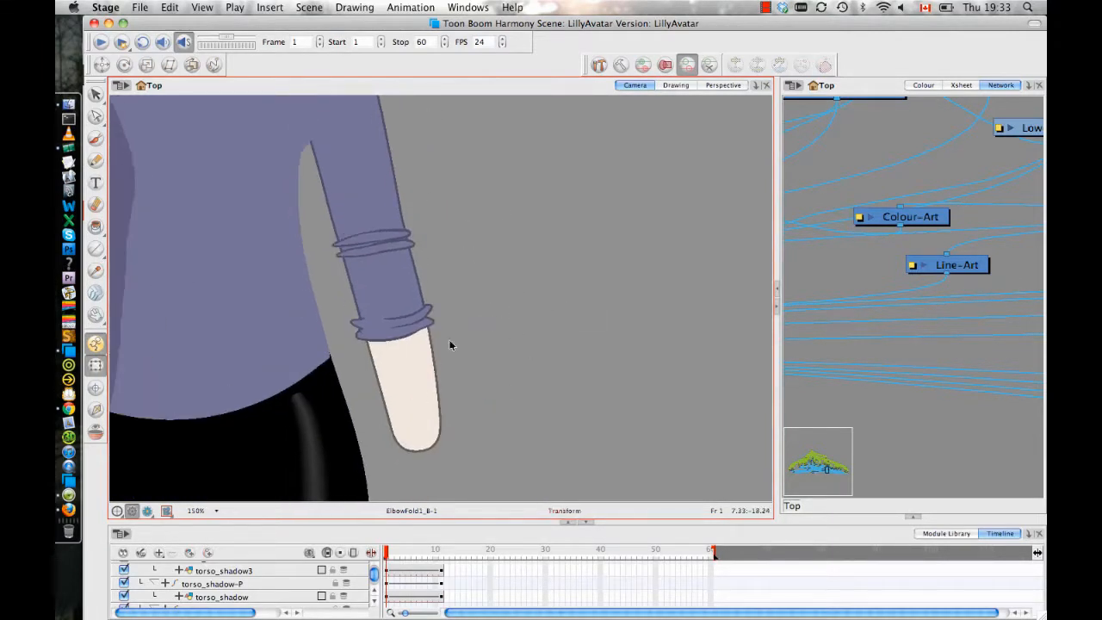
Select the LowerArm_B drawing and move the selection up to its parent peg
click(432, 402)
scroll(551, 271, up, 2)
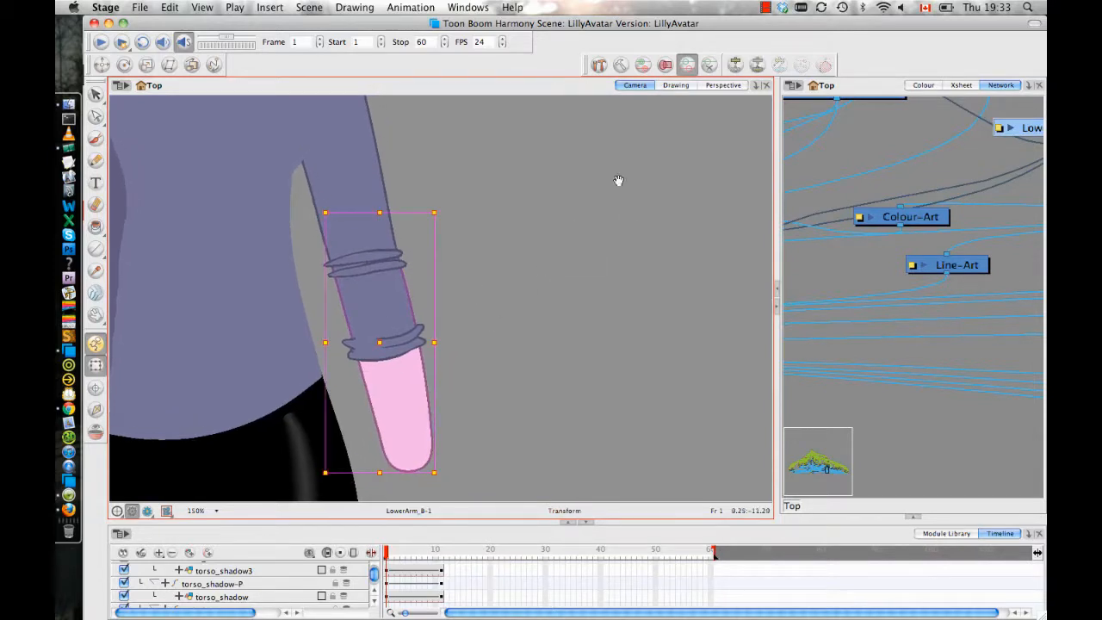
scroll(600, 284, down, 3)
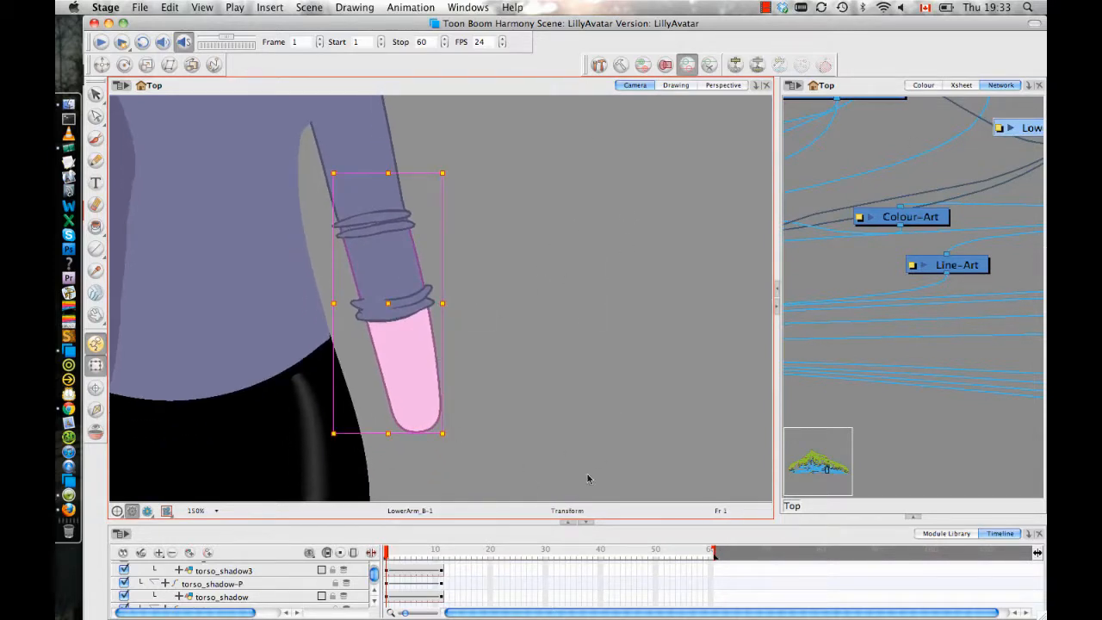
key(space)
drag(556, 234, 559, 238)
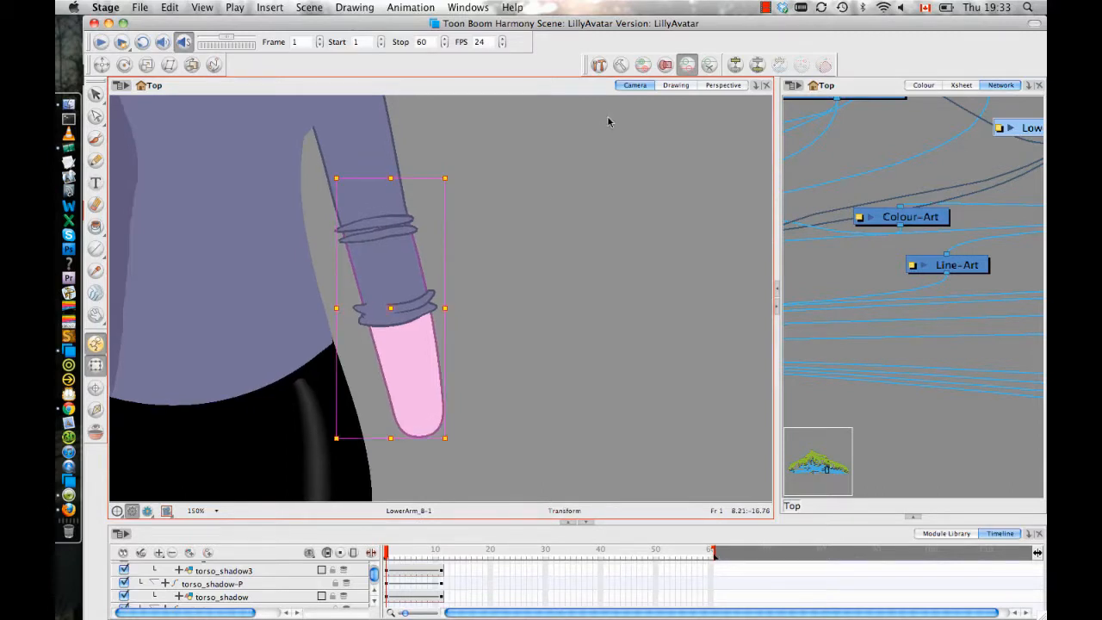
key(b)
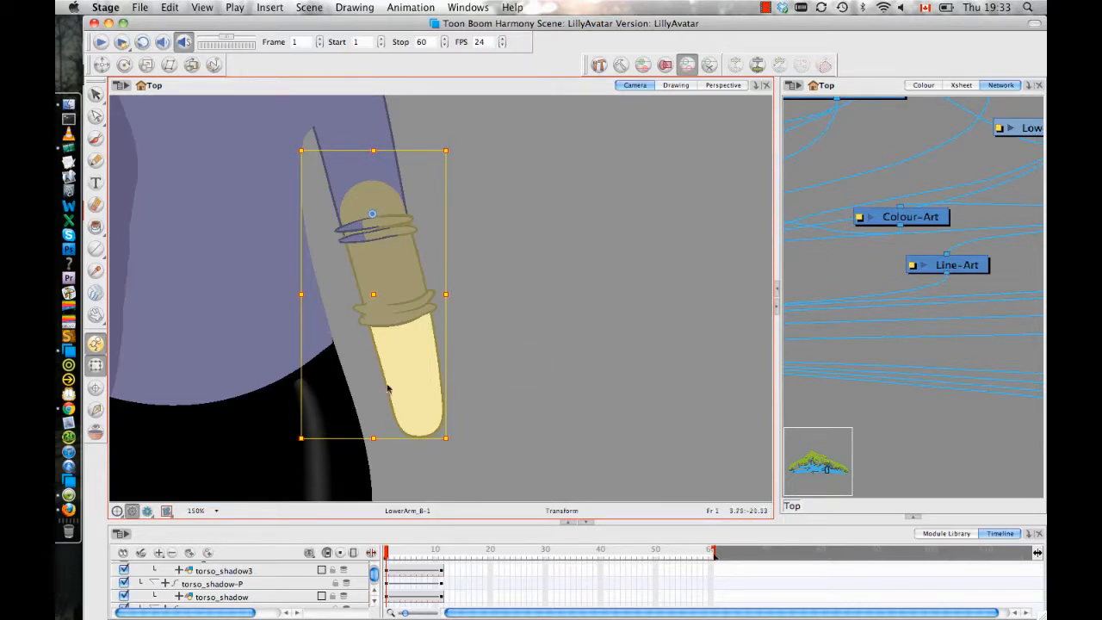
Check the LowerArm_Sleeve_B drawing, reselect the forearm's parent peg and rotate the forearm with its sleeve up to roughly horizontal
click(384, 232)
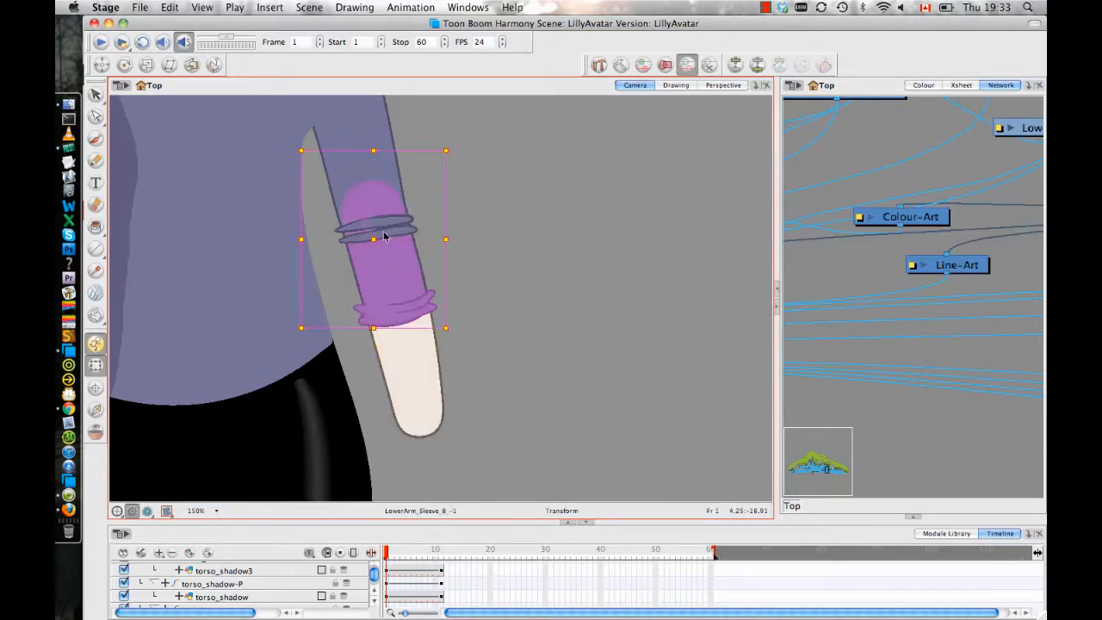
click(419, 406)
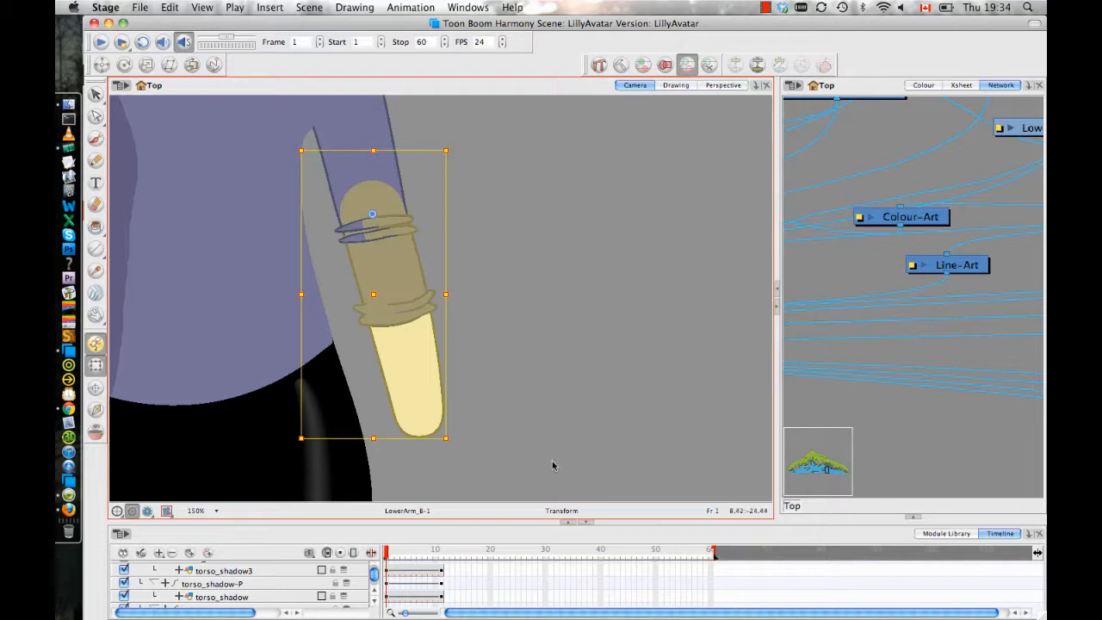
mouse_move(461, 440)
mouse_down()
mouse_move(571, 167)
mouse_move(546, 233)
mouse_move(537, 193)
mouse_up()
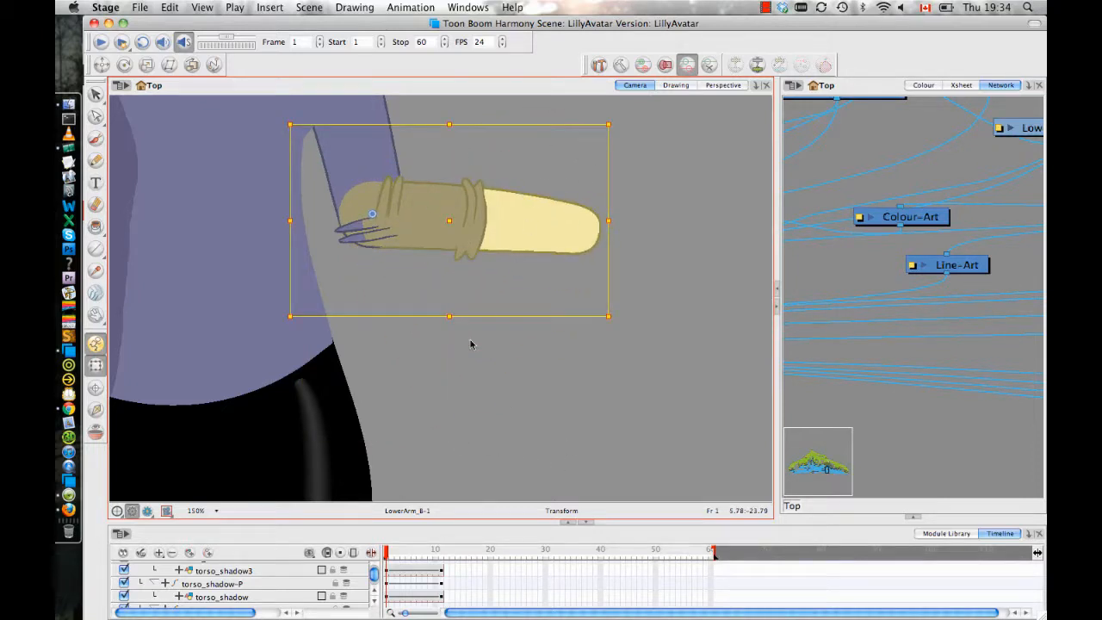
Deselect the forearm, select the ElbowFold4_B drawing at the inner elbow to check it, and clear the selection
drag(476, 317, 562, 388)
key(2)
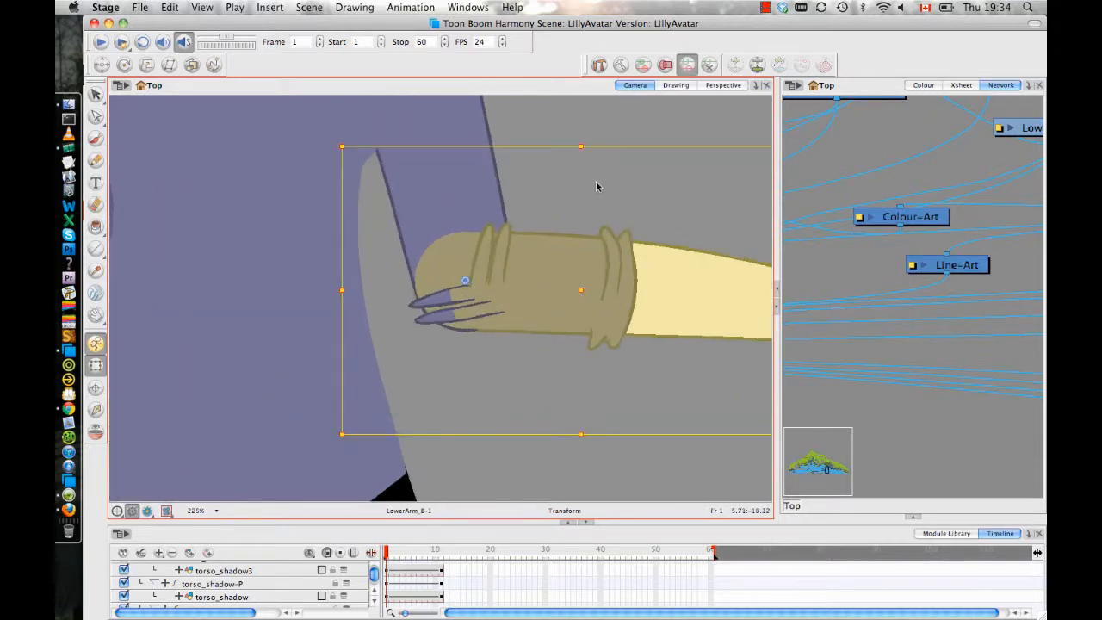
click(598, 184)
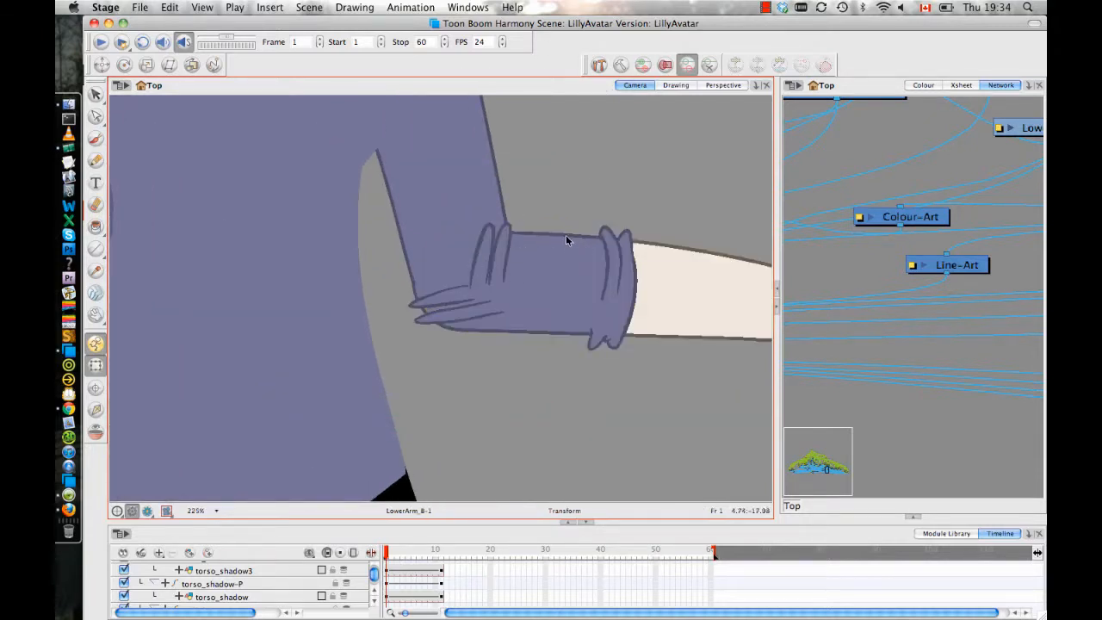
click(505, 243)
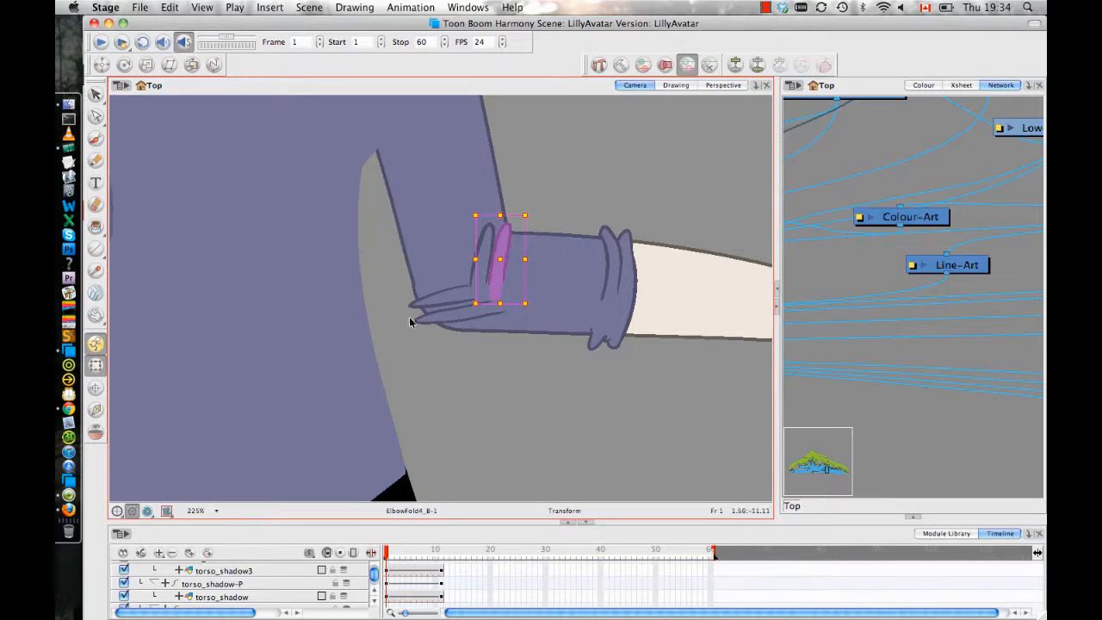
key(Escape)
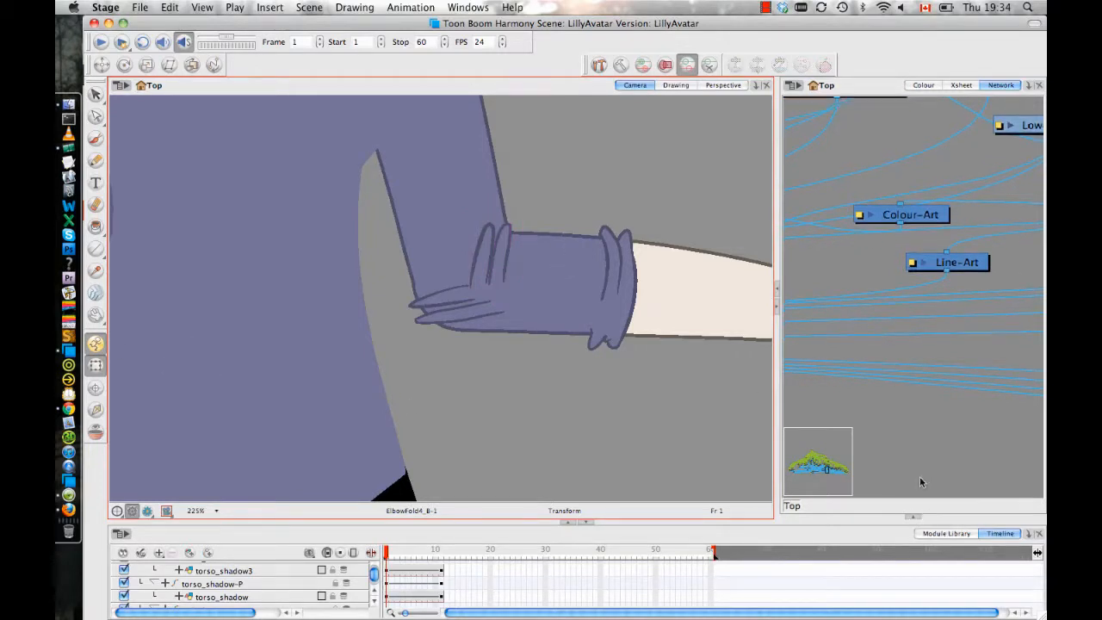
Turn on Peg Selection Mode for the Transform tool and test it by selecting and deselecting the inner elbow fold's peg
click(914, 518)
click(833, 434)
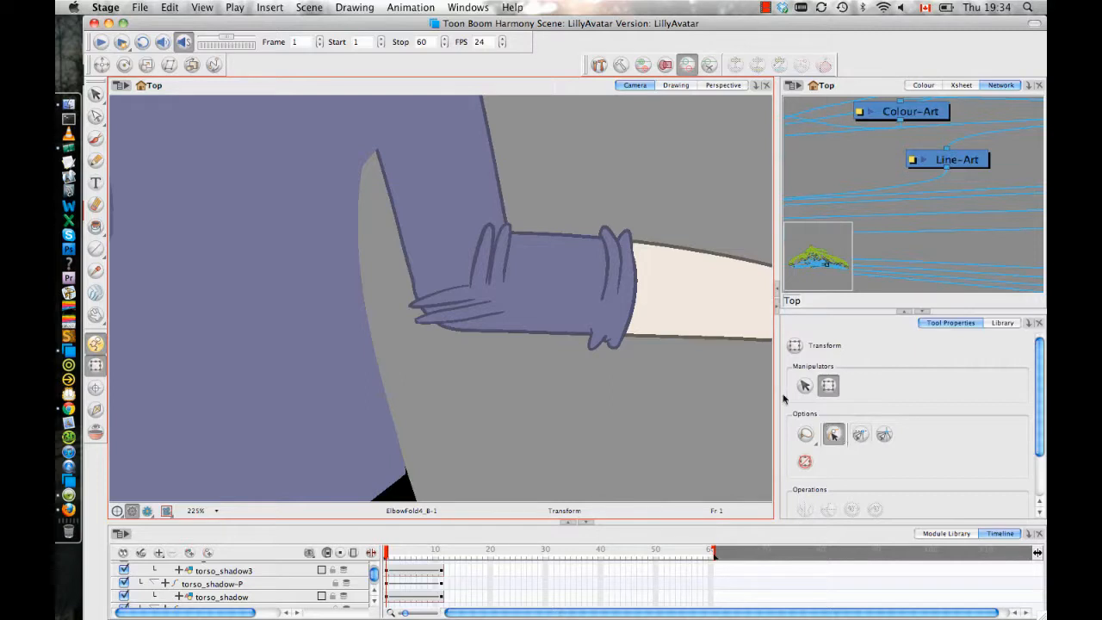
click(498, 243)
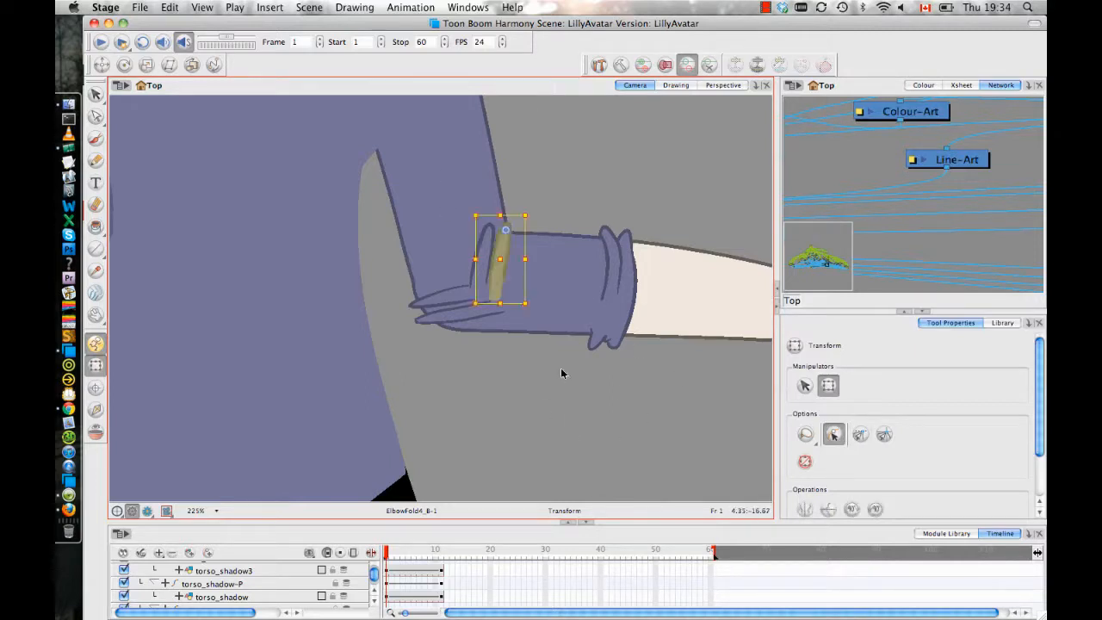
key(Escape)
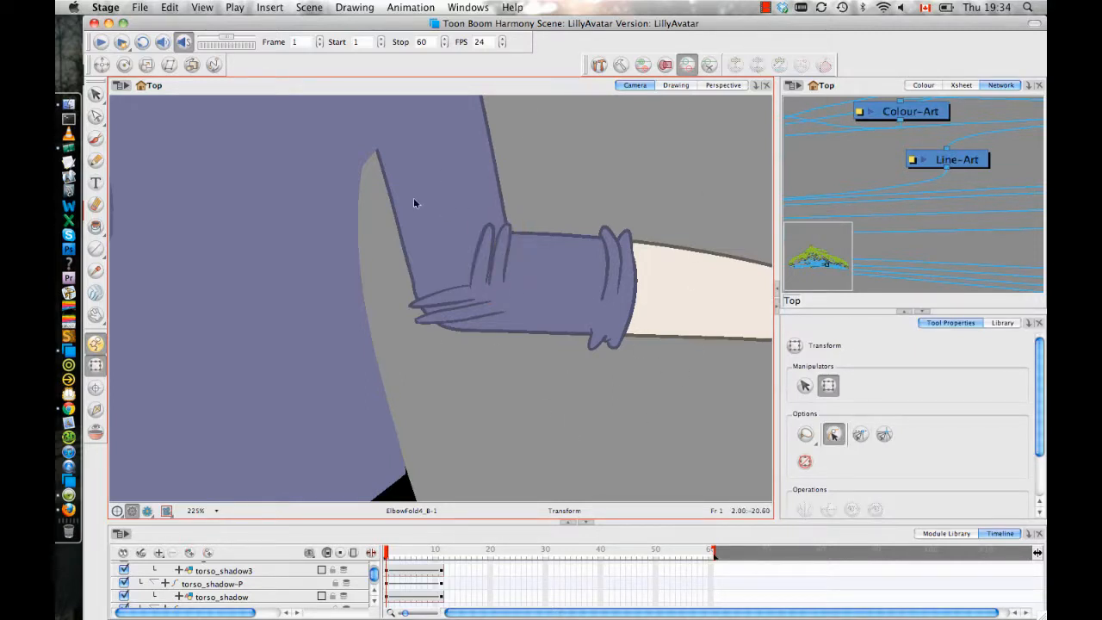
click(502, 249)
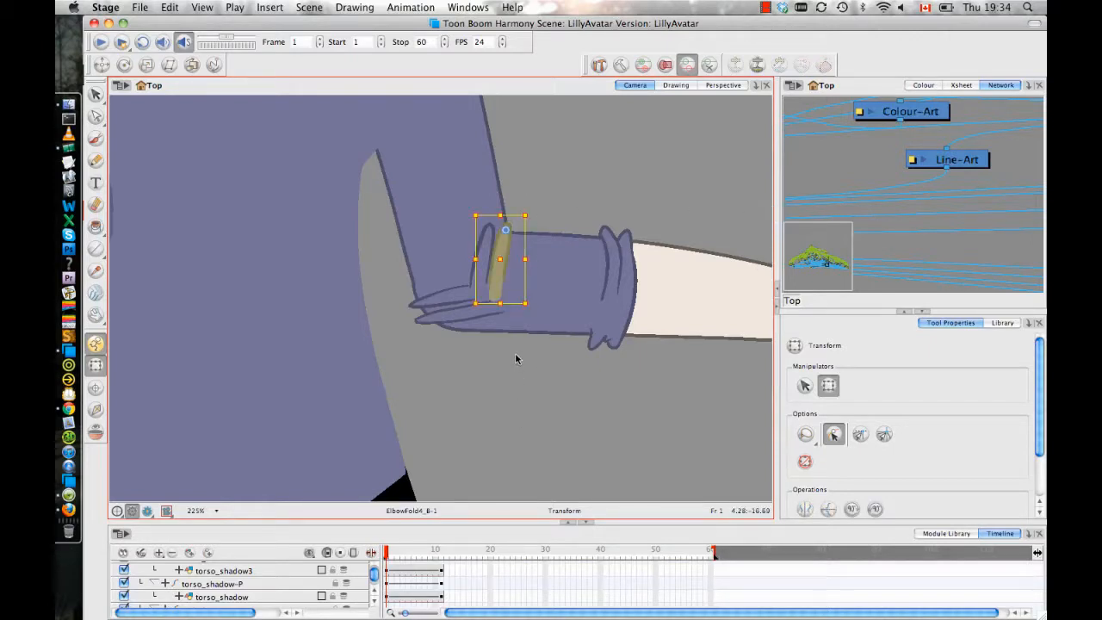
click(642, 128)
Examine the bent arm on the whole character at 50%, and return to the elbow close-up at 225%
drag(537, 205, 536, 280)
key(1)
key(1)
key(1)
key(1)
key(1)
key(1)
key(1)
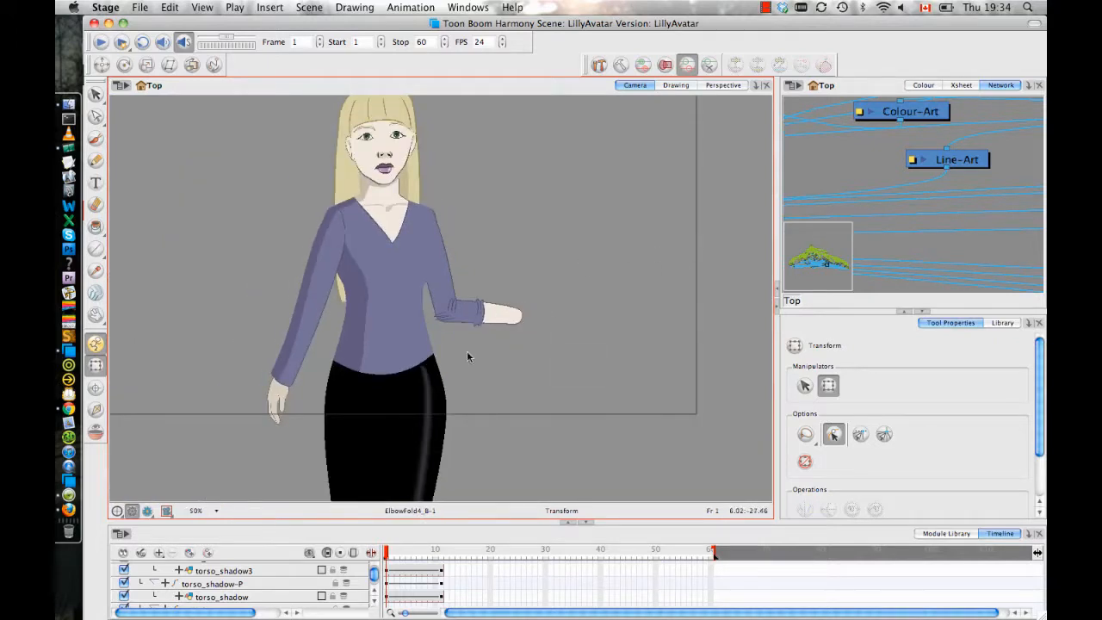
drag(534, 219, 528, 194)
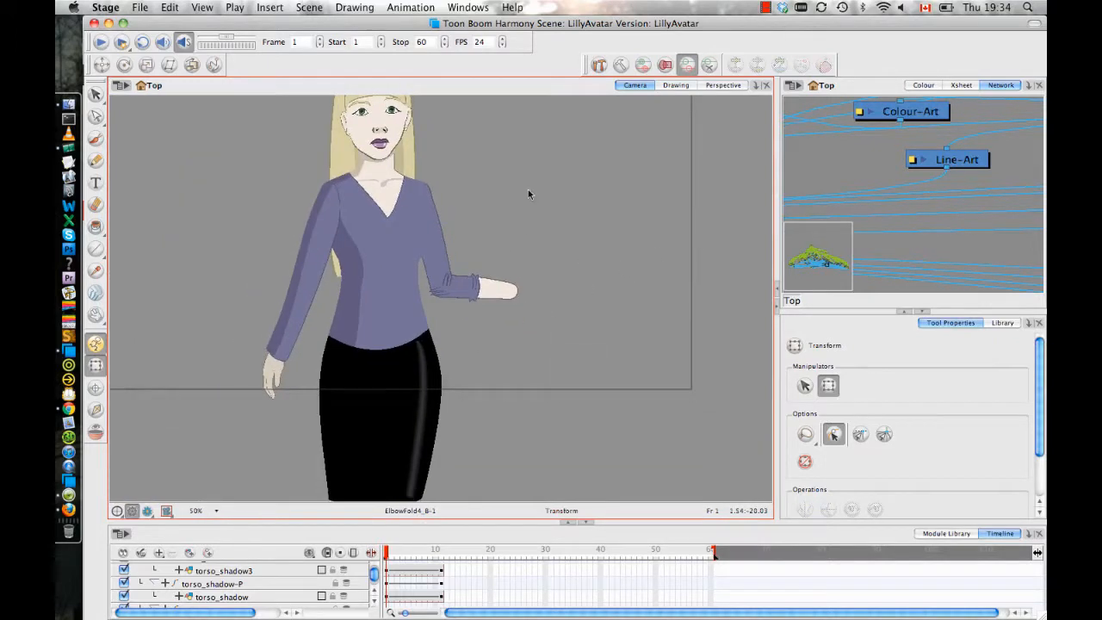
key(2)
key(2)
key(2)
key(2)
key(2)
key(2)
key(2)
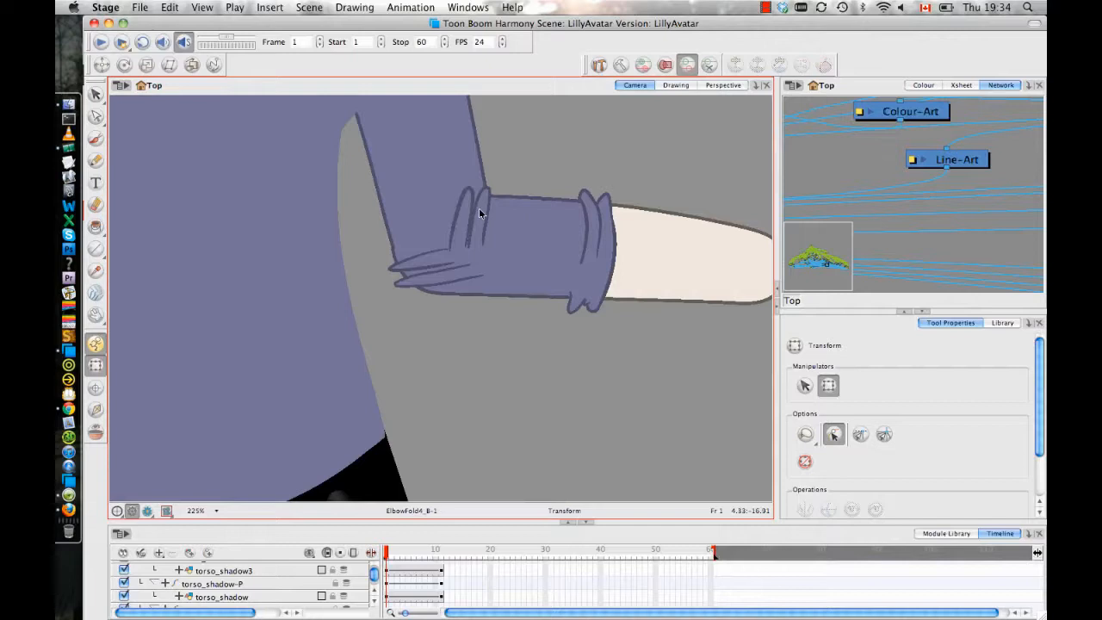
Shift the first inner elbow fold slightly towards the crease, and rotate and move the second one diagonally to meet it
click(479, 209)
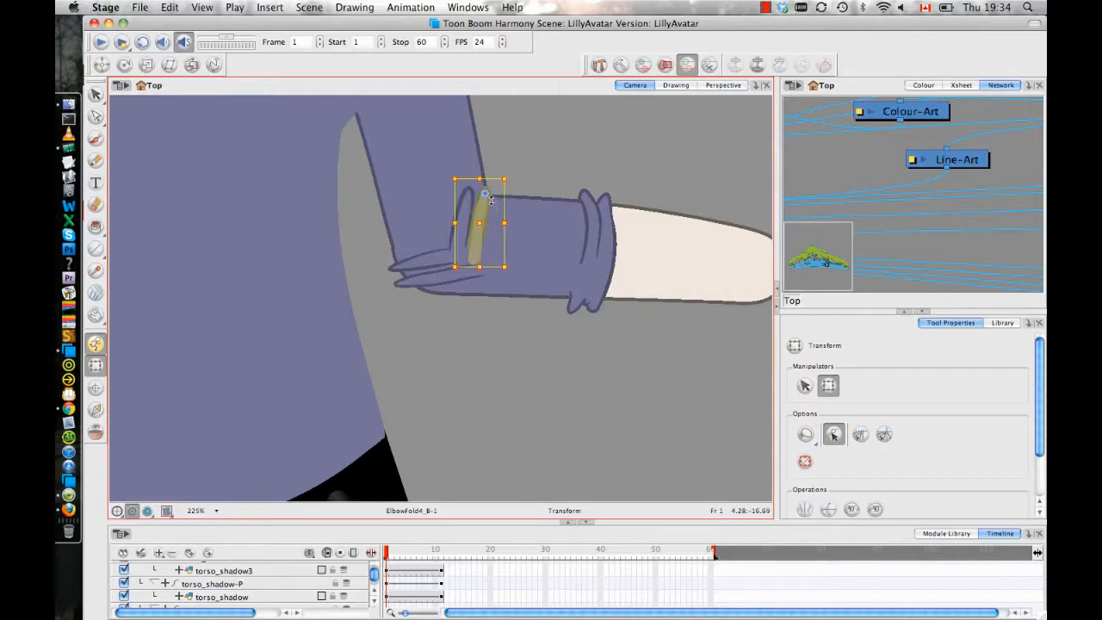
drag(482, 205, 489, 203)
key(Escape)
click(459, 220)
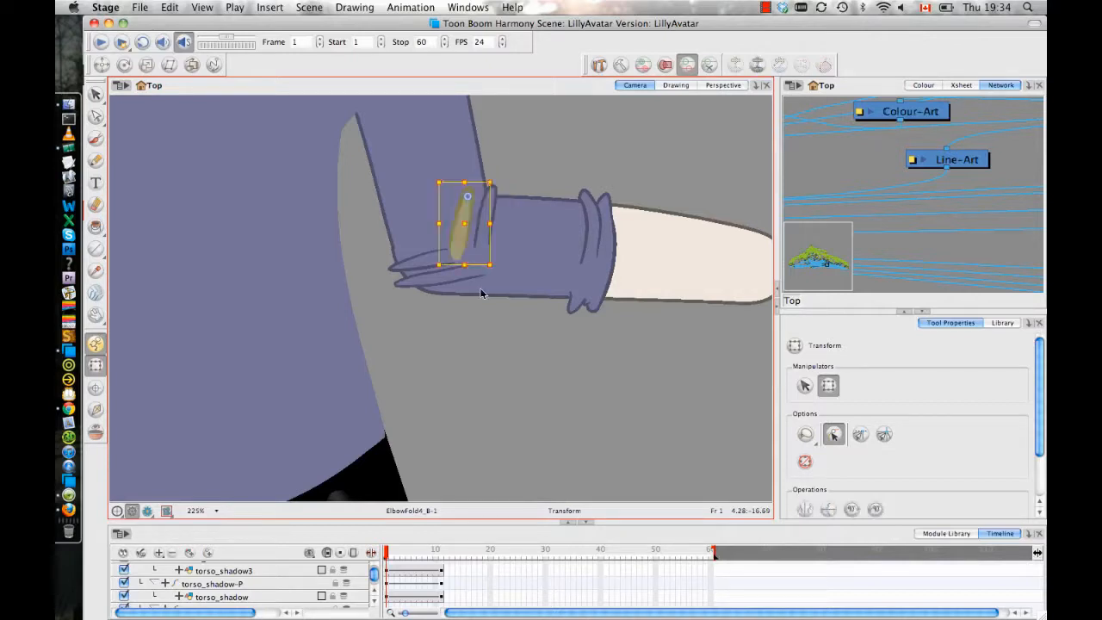
drag(499, 267, 453, 279)
drag(449, 215, 464, 207)
key(Escape)
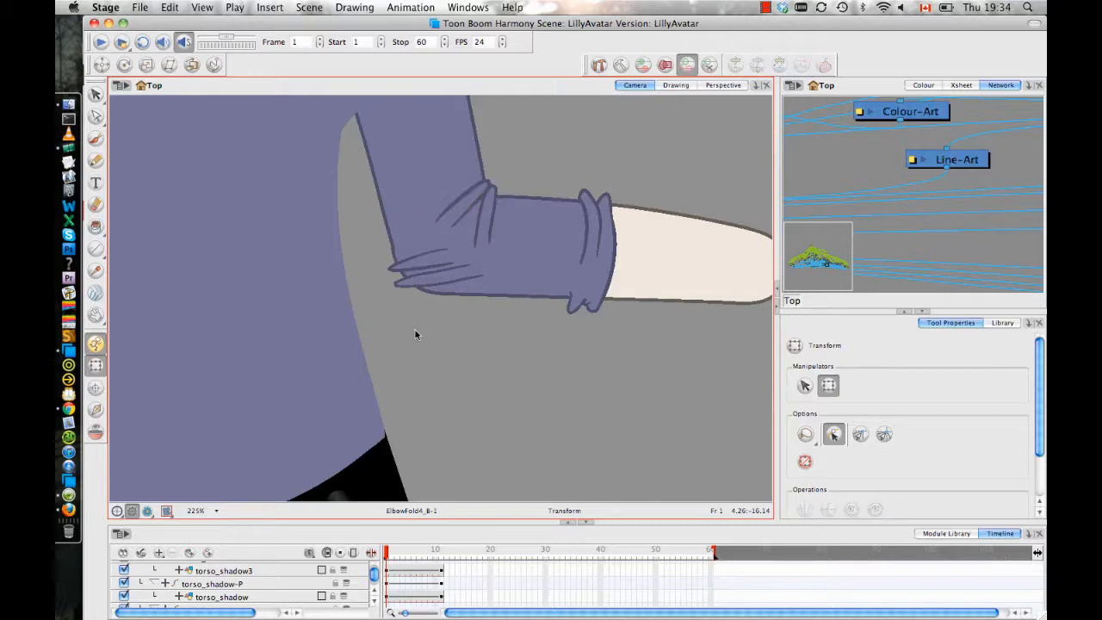
Move the upper outer-elbow fold up to the diagonal inner fold, and rotate the lower outer fold diagonally across the elbow
click(419, 263)
mouse_move(414, 257)
mouse_down()
mouse_move(410, 235)
mouse_move(455, 248)
mouse_up()
click(408, 285)
mouse_move(417, 284)
mouse_down()
mouse_move(444, 303)
mouse_move(439, 295)
mouse_up()
drag(519, 303, 509, 262)
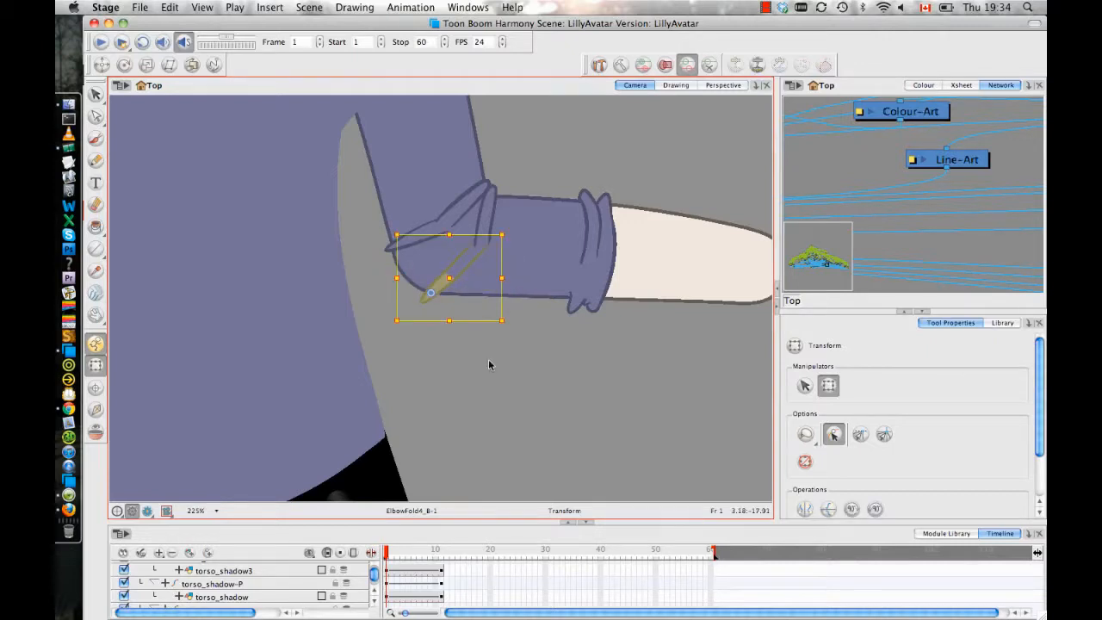
click(488, 358)
Examine the adjusted elbow folds on the character at 50% and again close up at 225%
drag(520, 219, 523, 248)
scroll(499, 380, down, 4)
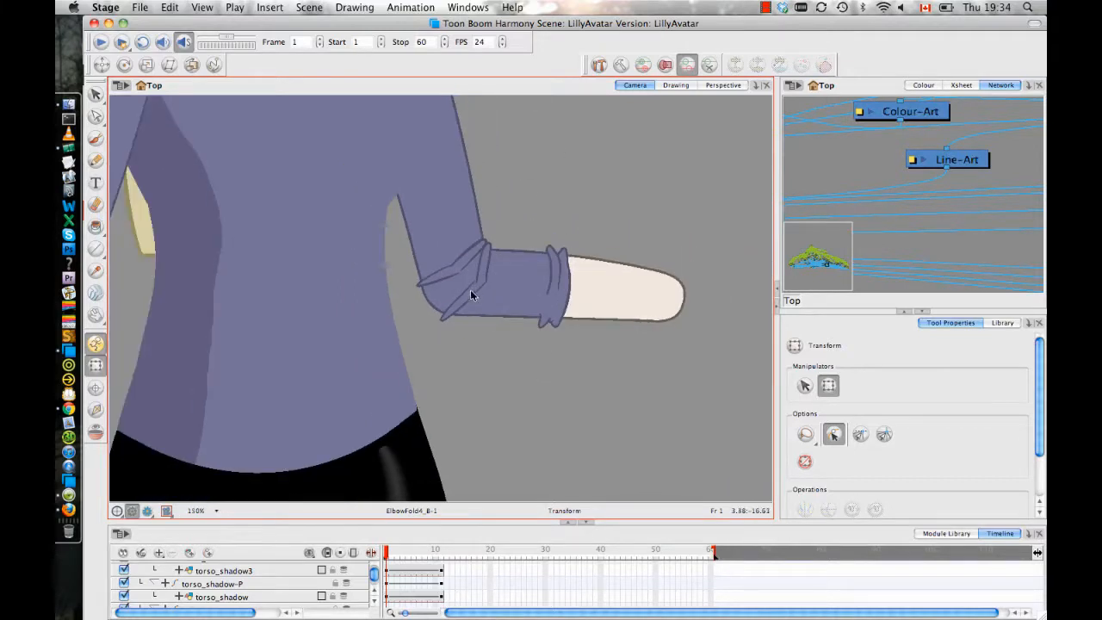
click(470, 295)
click(575, 132)
scroll(574, 233, down, 3)
scroll(487, 308, down, 1)
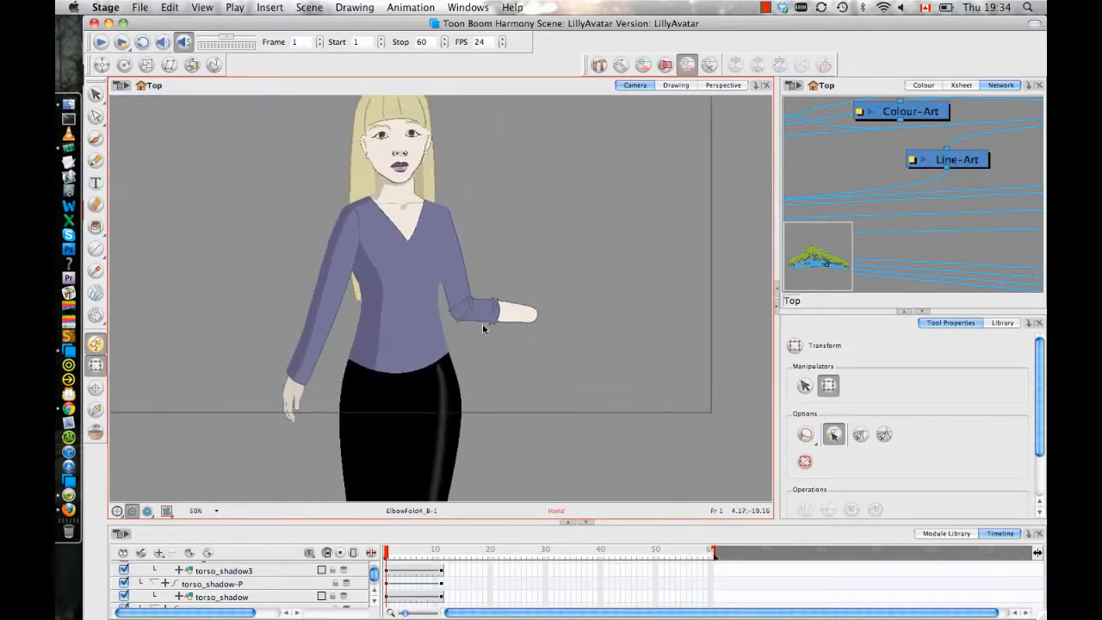
scroll(482, 323, up, 5)
click(497, 368)
scroll(487, 361, up, 3)
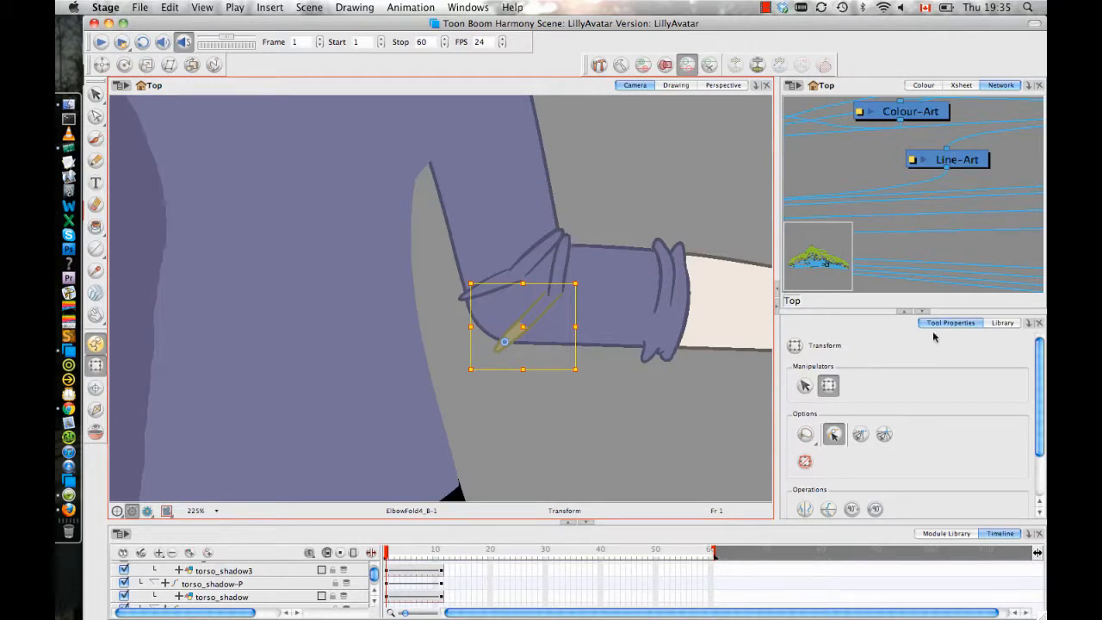
click(571, 363)
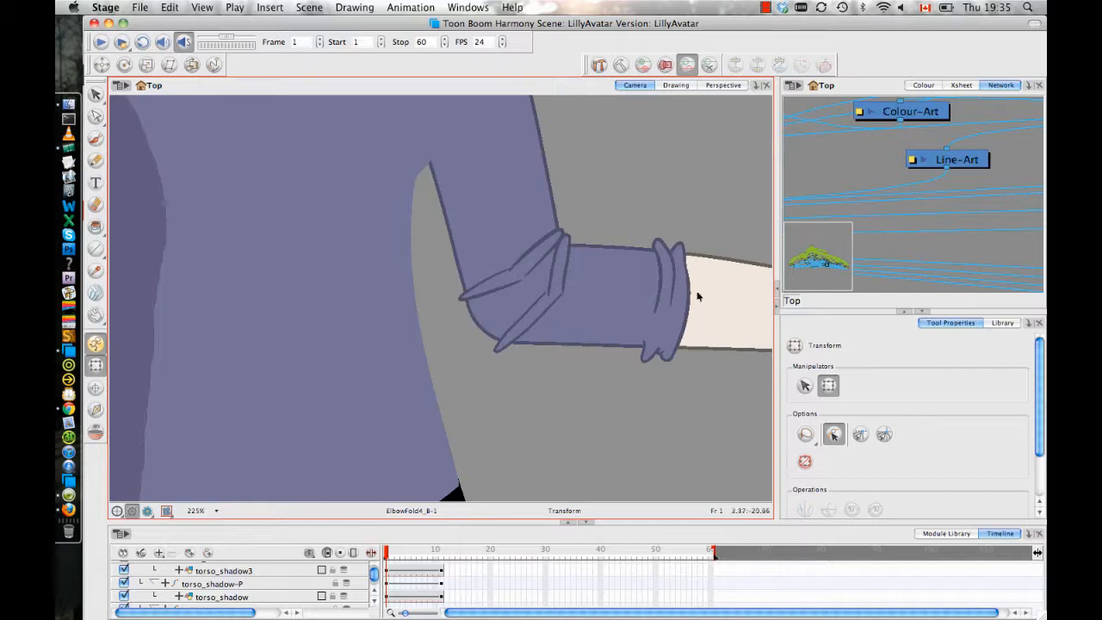
drag(621, 222, 608, 208)
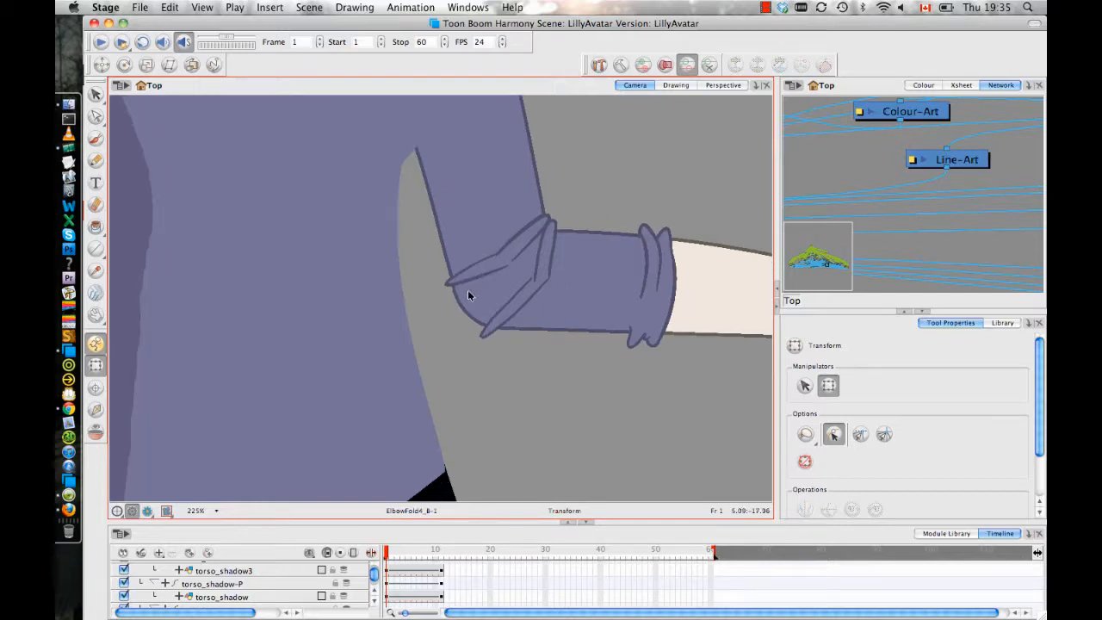
Rotate the upper outer-elbow fold more steeply and move it down the elbow's edge to line up with the diagonal inner fold
click(468, 293)
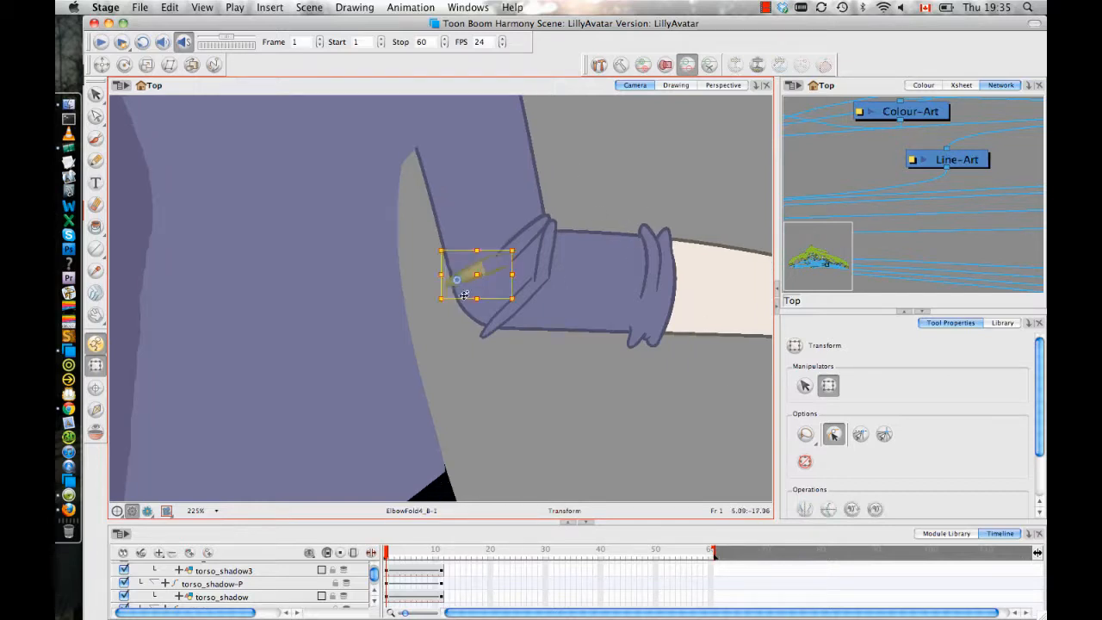
mouse_move(518, 303)
mouse_down()
mouse_move(522, 277)
mouse_move(474, 289)
mouse_up()
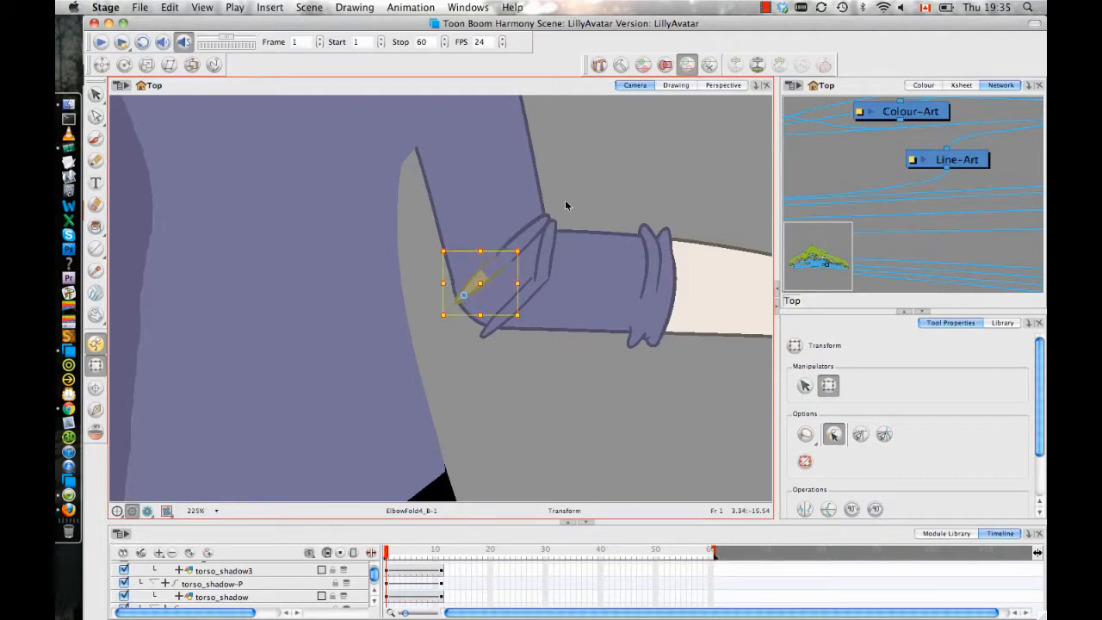
click(564, 200)
click(486, 275)
click(618, 133)
click(476, 275)
drag(476, 275, 473, 280)
click(600, 129)
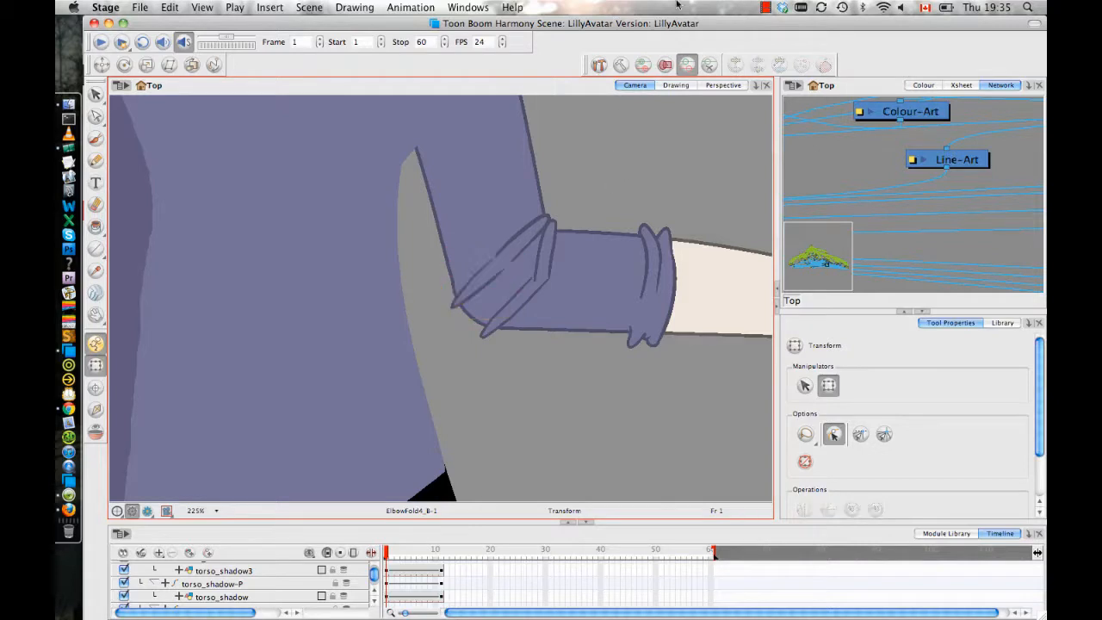
Rotate the lower outer-elbow fold more steeply and nudge it along the sleeve's lower edge, and deselect it
click(486, 331)
drag(571, 357, 572, 324)
mouse_move(504, 315)
mouse_down()
mouse_move(533, 325)
mouse_move(506, 315)
mouse_up()
click(621, 220)
click(522, 322)
click(547, 366)
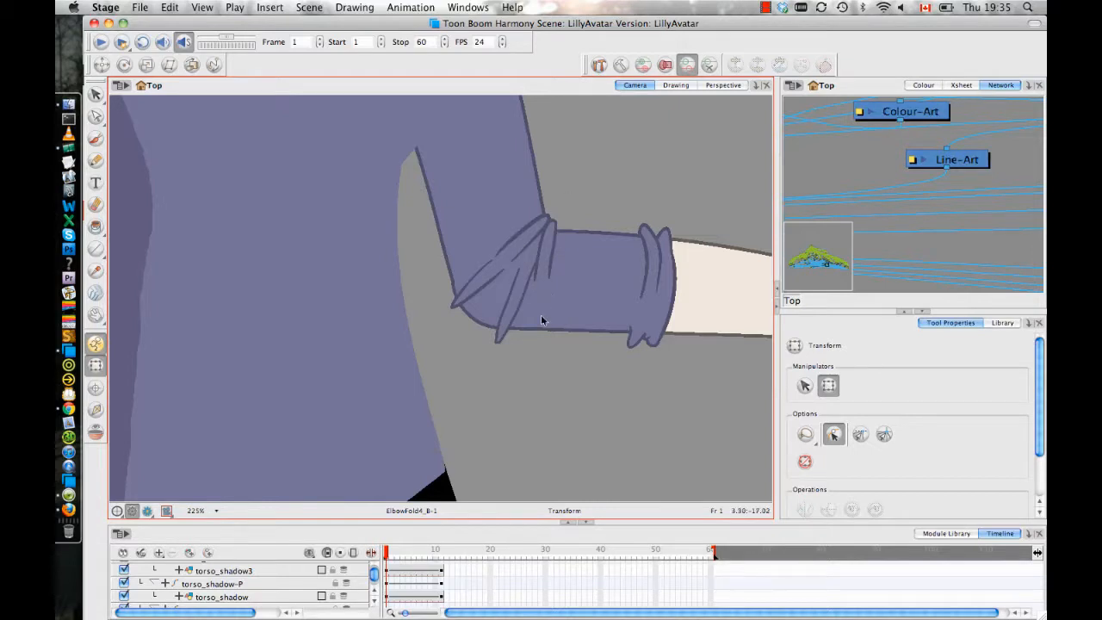
Undo all the elbow fold adjustments and the forearm rotation to return the arm to its straight pose
mouse_move(386, 550)
mouse_down()
mouse_move(442, 555)
mouse_move(353, 528)
mouse_up()
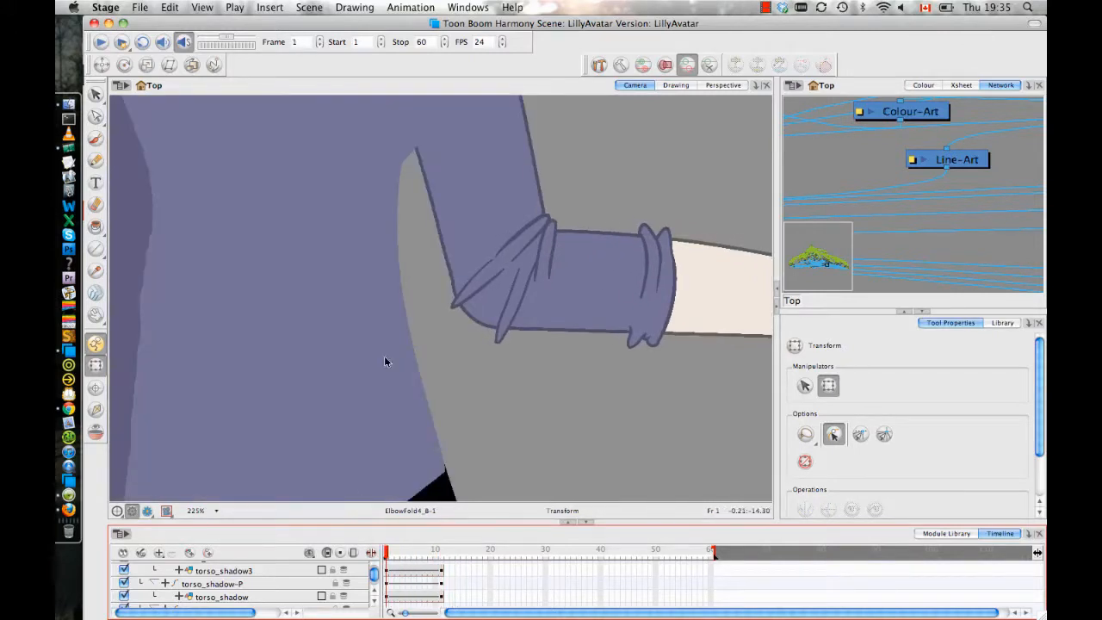
key(super+z)
key(super+z)
key(super+z)
key(super+z)
key(super+z)
key(super+z)
key(super+z)
key(super+z)
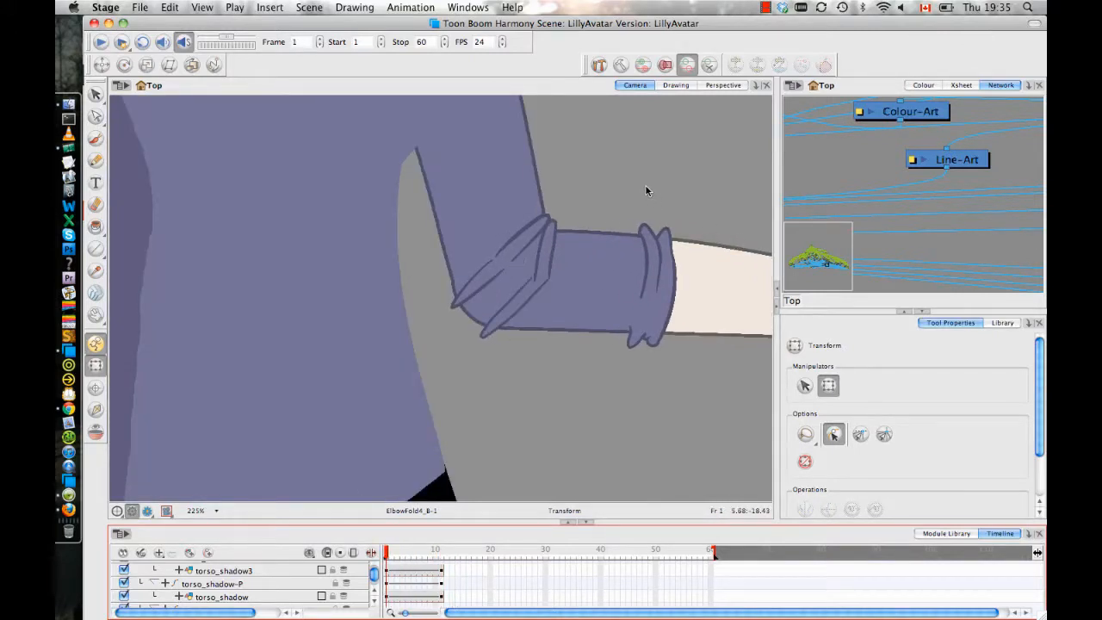
key(super+z)
key(super+z)
key(super+z)
key(super+z)
key(super+z)
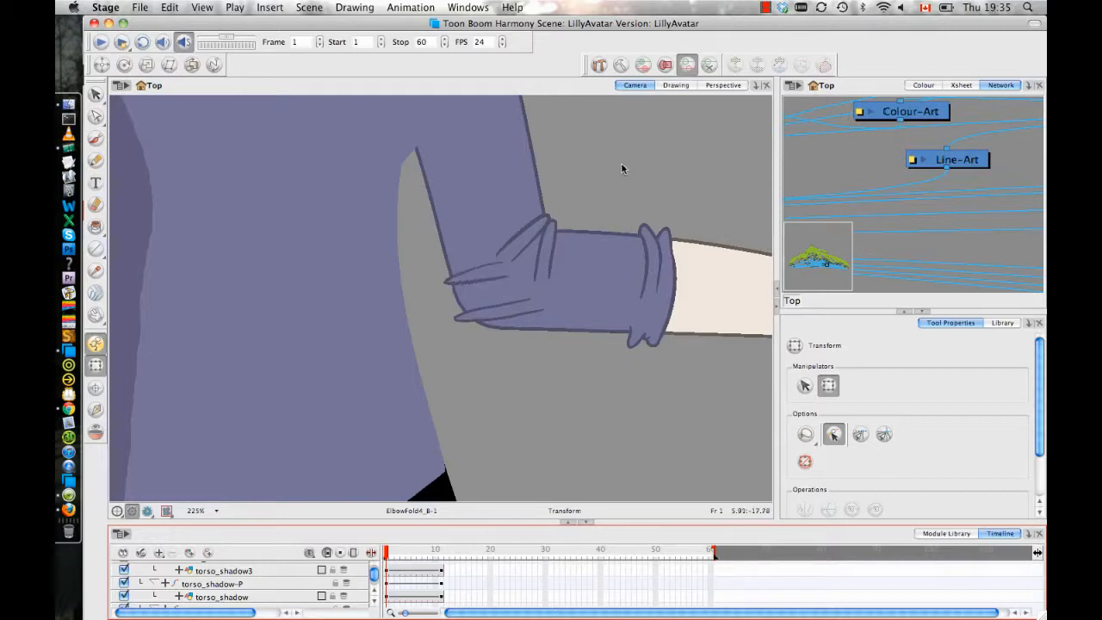
key(super+z)
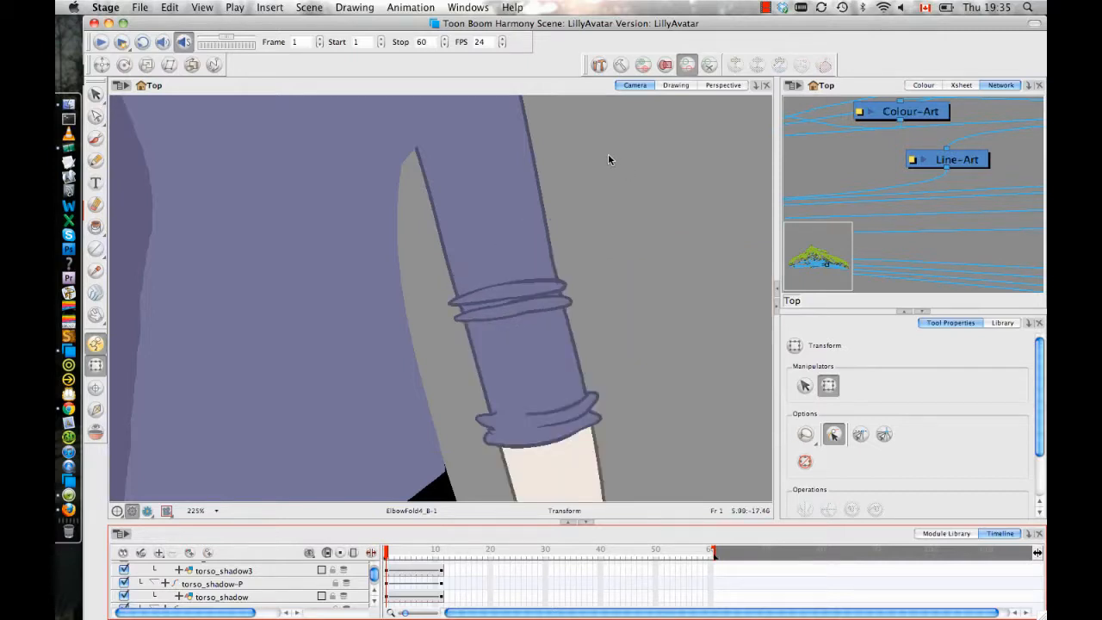
Examine the straight arm on the figure at 66%, and frame its sleeve folds at 150%
key(space)
drag(612, 250, 595, 155)
key(1)
key(1)
key(1)
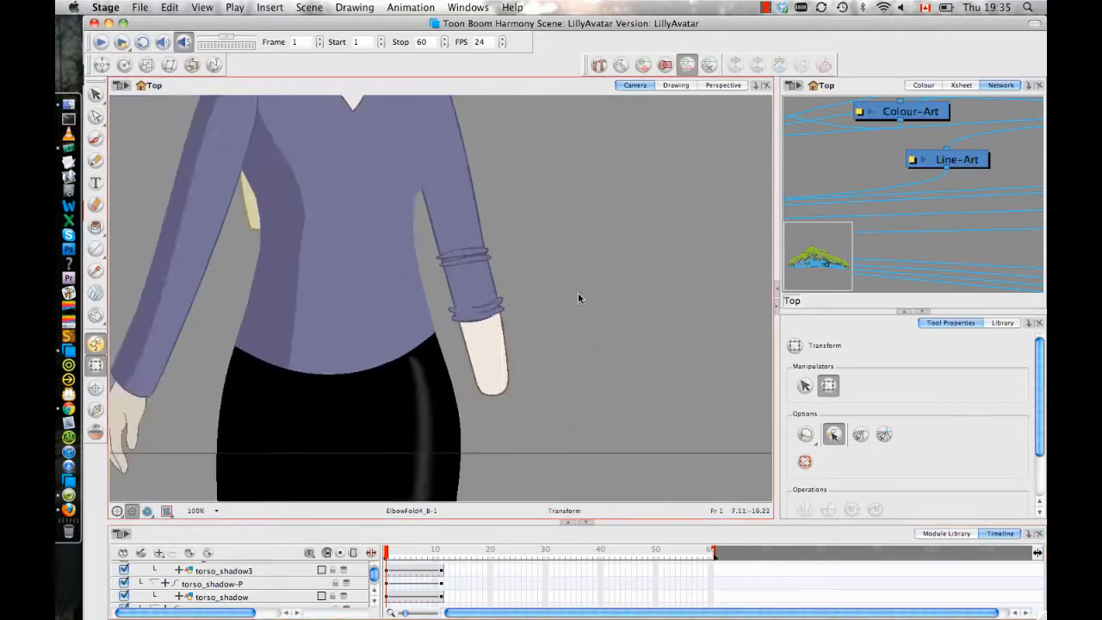
key(space)
drag(543, 189, 517, 166)
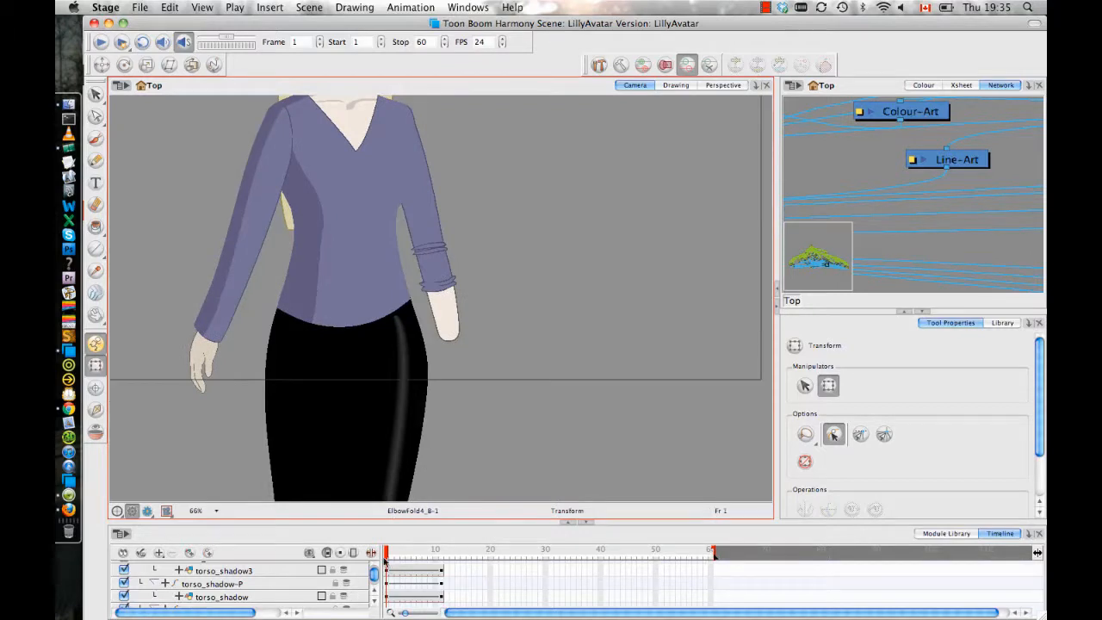
mouse_move(385, 558)
mouse_down()
mouse_move(442, 558)
mouse_move(385, 557)
mouse_up()
key(space)
drag(544, 269, 511, 240)
key(2)
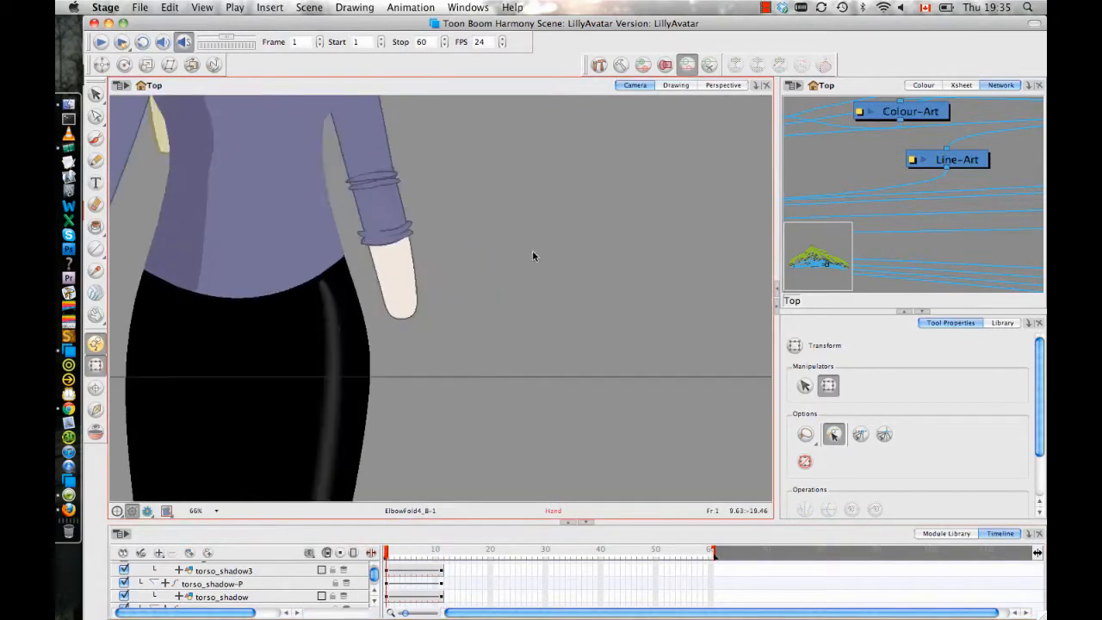
key(2)
key(space)
drag(393, 280, 444, 416)
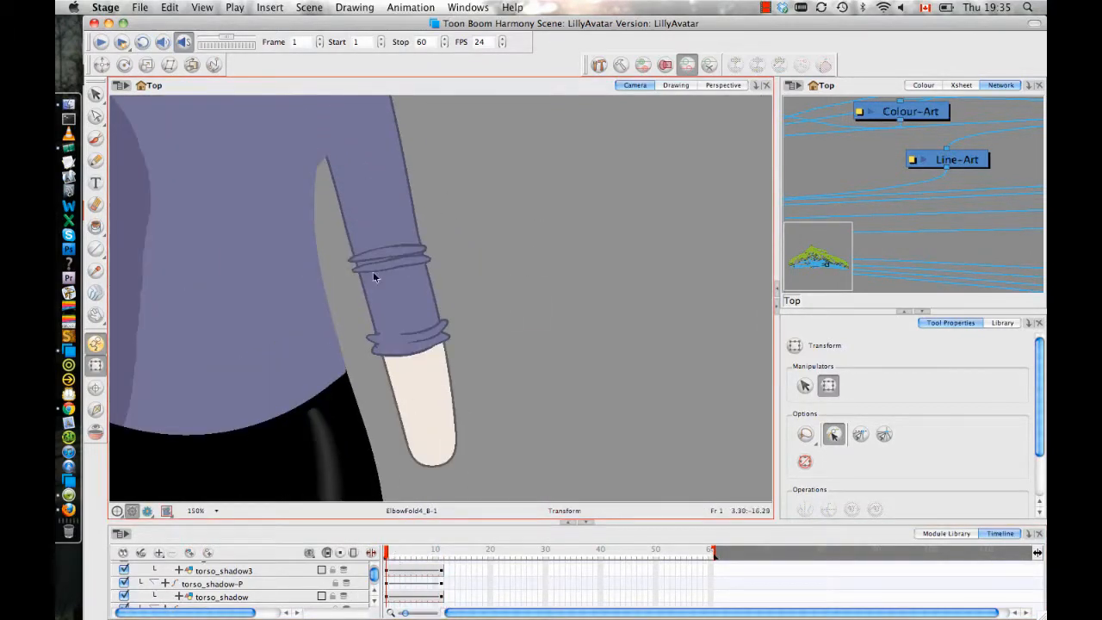
Scrub the timeline to frame 11 to view the bent arm, and select and deselect the lower elbow fold
drag(387, 572, 442, 566)
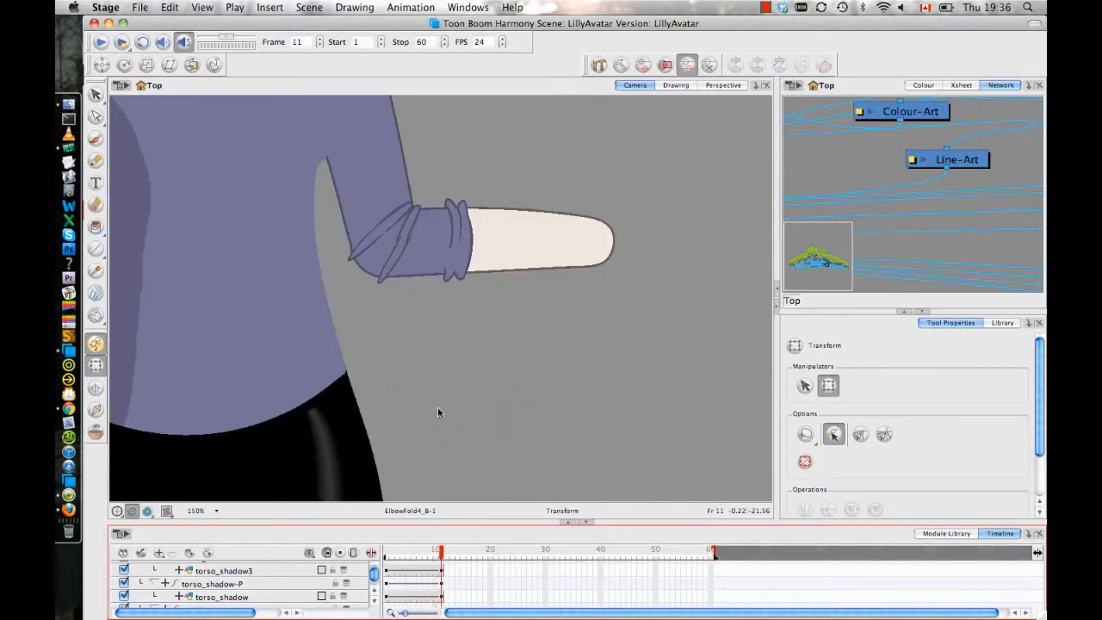
scroll(404, 250, up, 1)
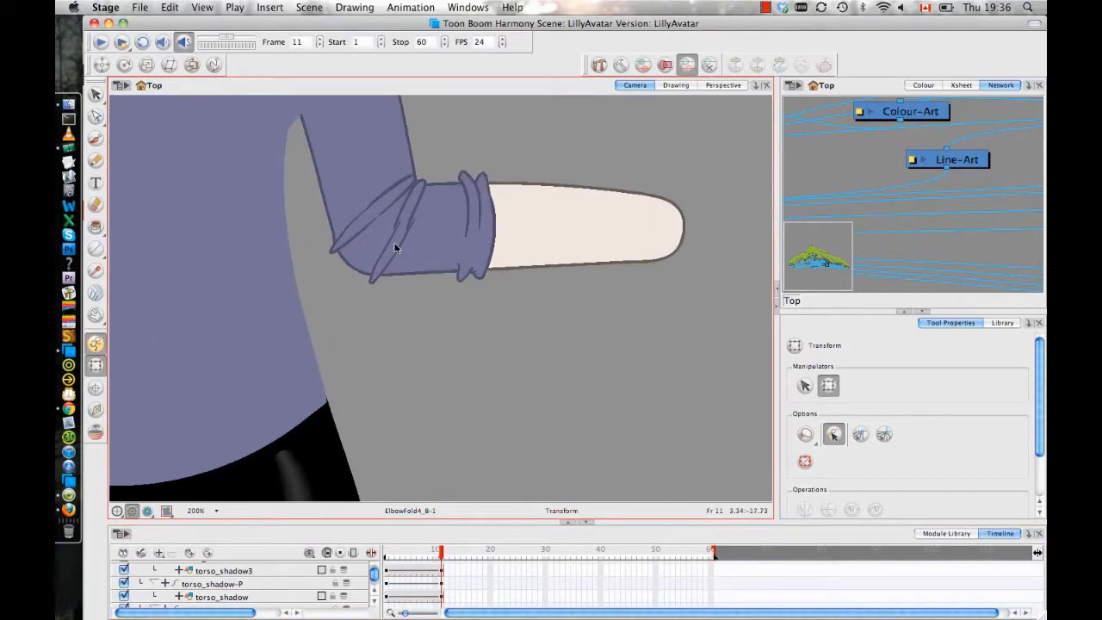
click(405, 257)
click(408, 307)
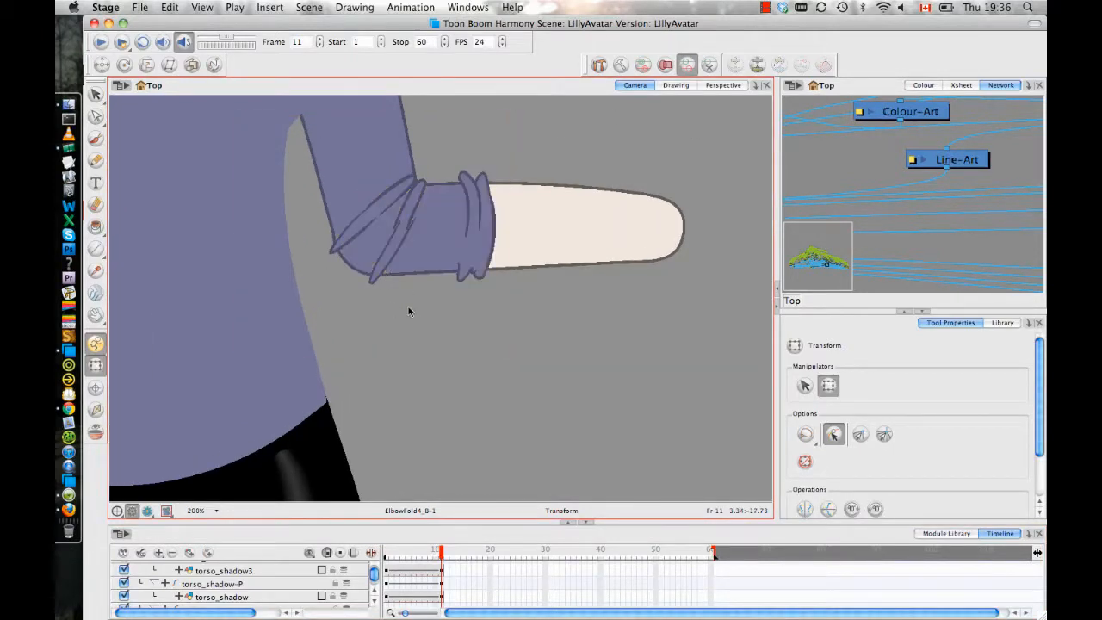
Fine-tune the lower outer-elbow fold's angle on the bent arm so its lines join the inner fold smoothly, and deselect it
click(383, 263)
drag(435, 206, 431, 206)
click(441, 344)
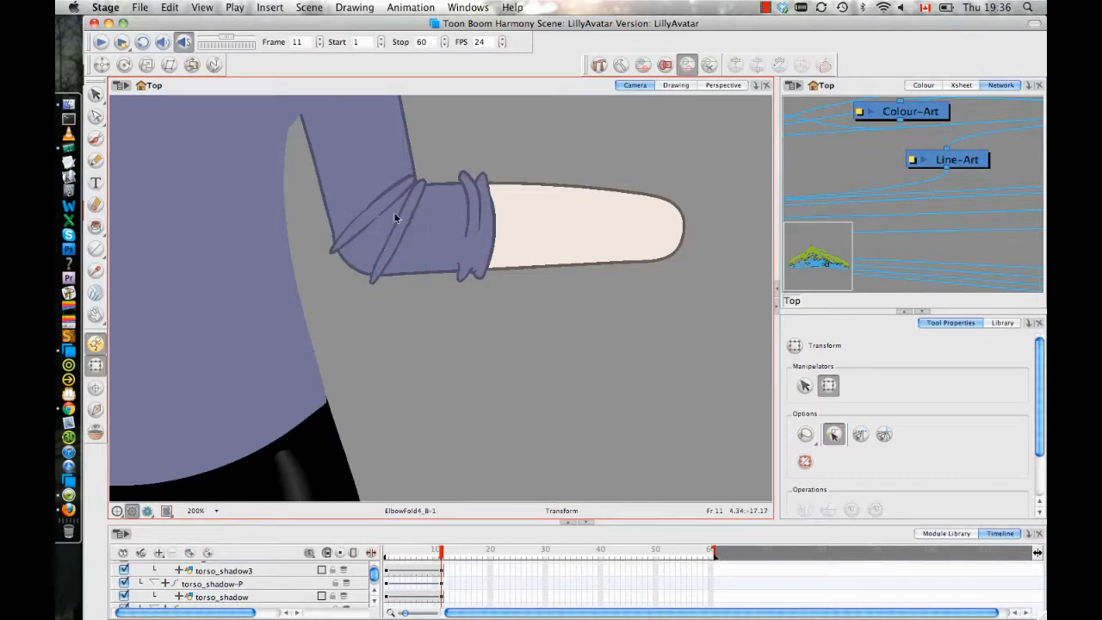
click(398, 240)
click(383, 264)
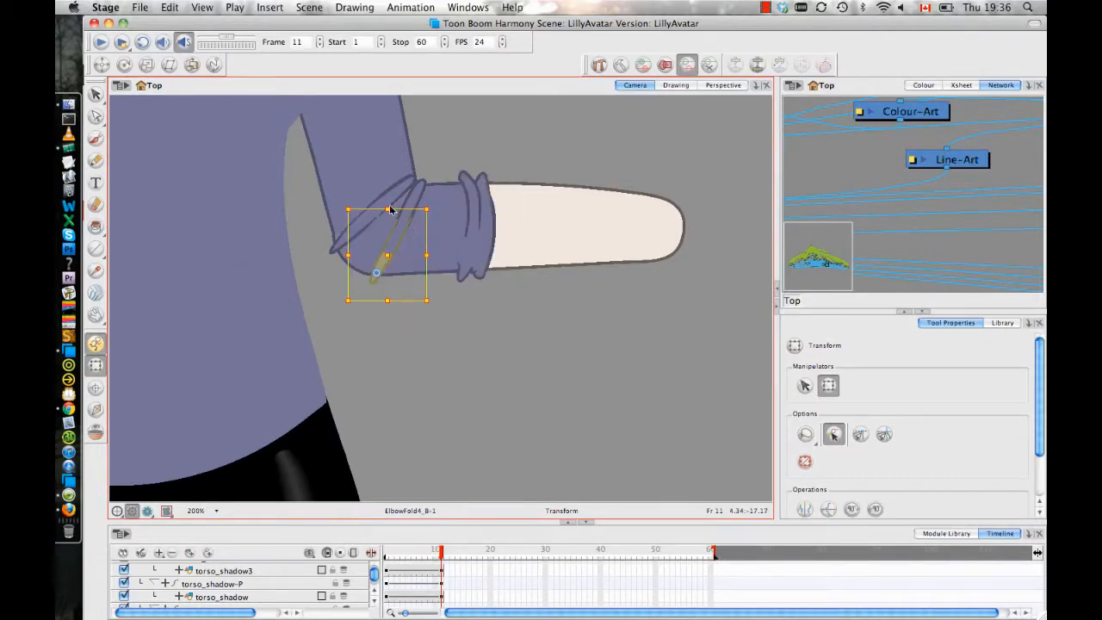
mouse_move(386, 208)
mouse_down()
mouse_move(389, 234)
mouse_move(386, 194)
mouse_move(376, 199)
mouse_move(423, 213)
mouse_up()
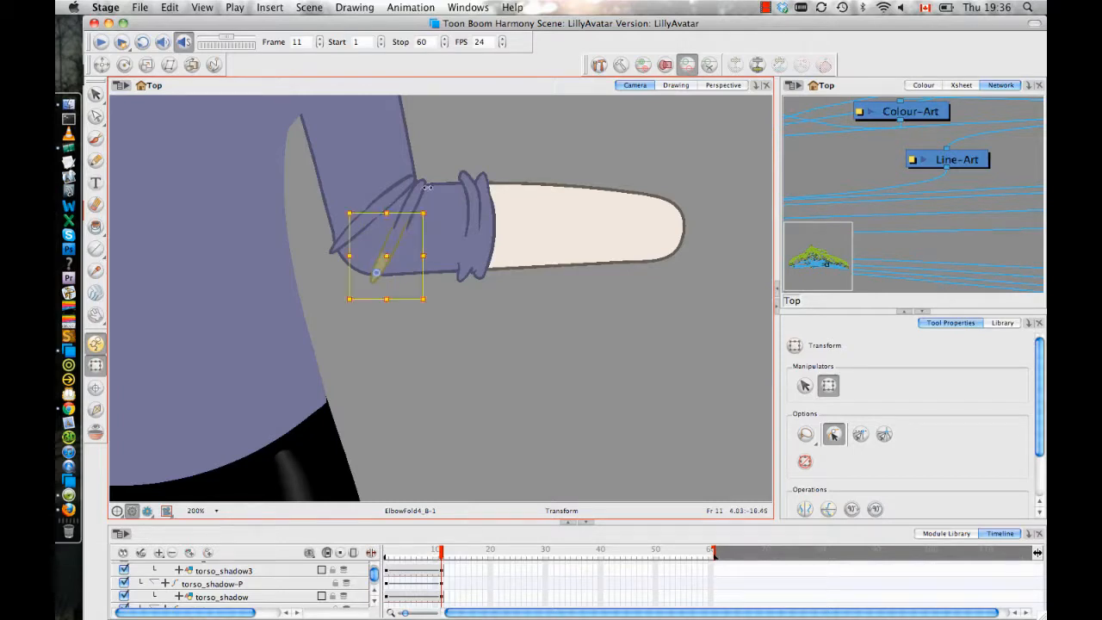
click(480, 127)
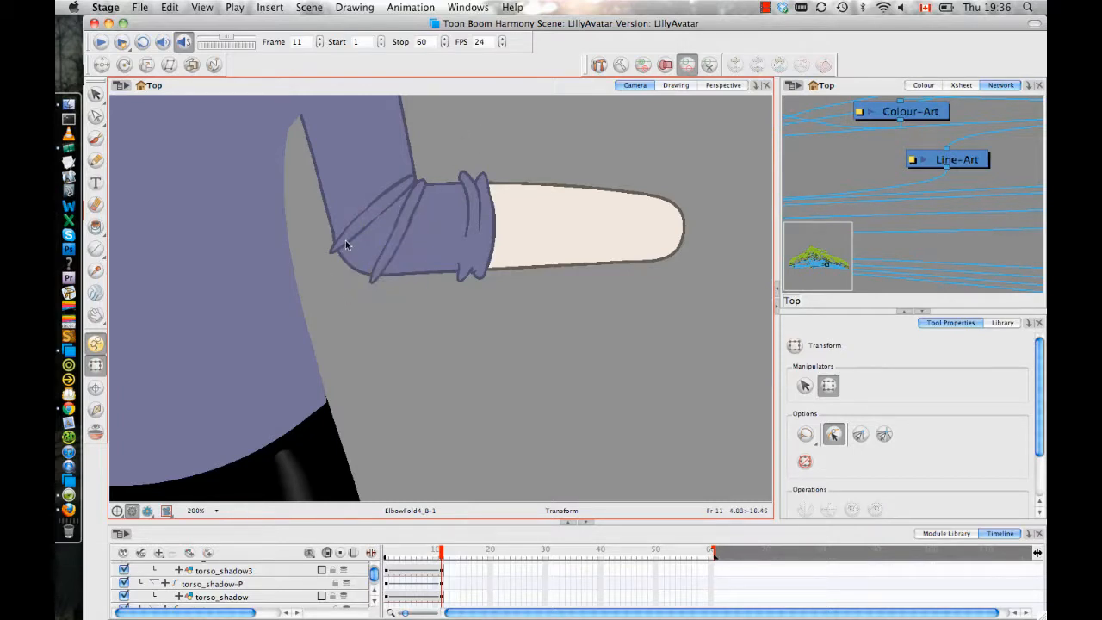
Adjust the upper outer-elbow fold so its lines run smoothly into the inner-elbow crease, and deselect it
click(346, 242)
drag(387, 205, 394, 199)
click(478, 137)
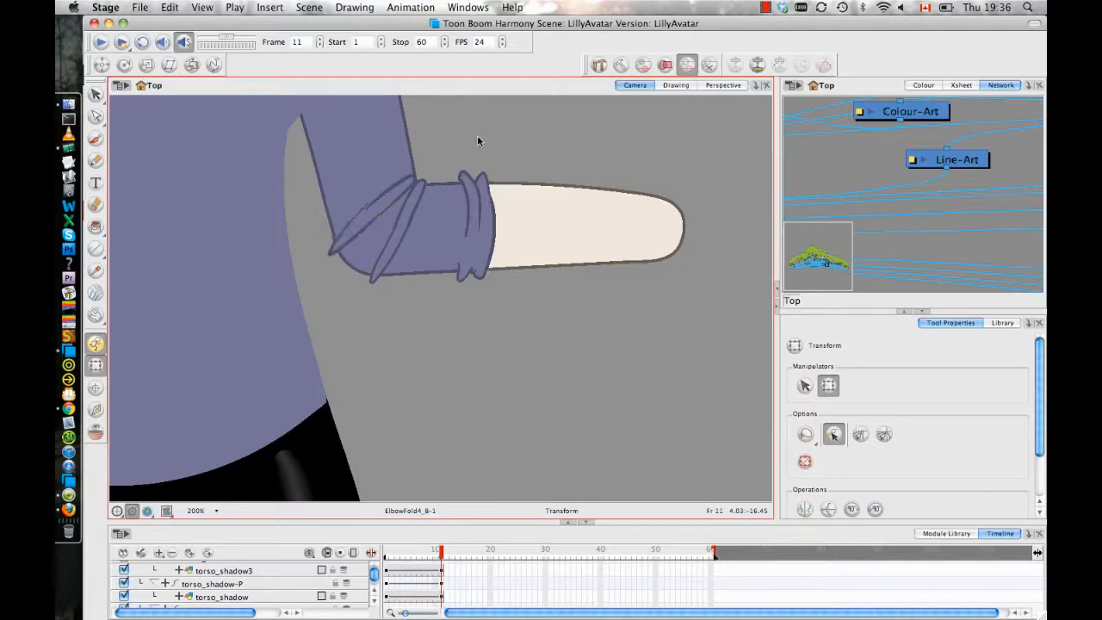
click(345, 243)
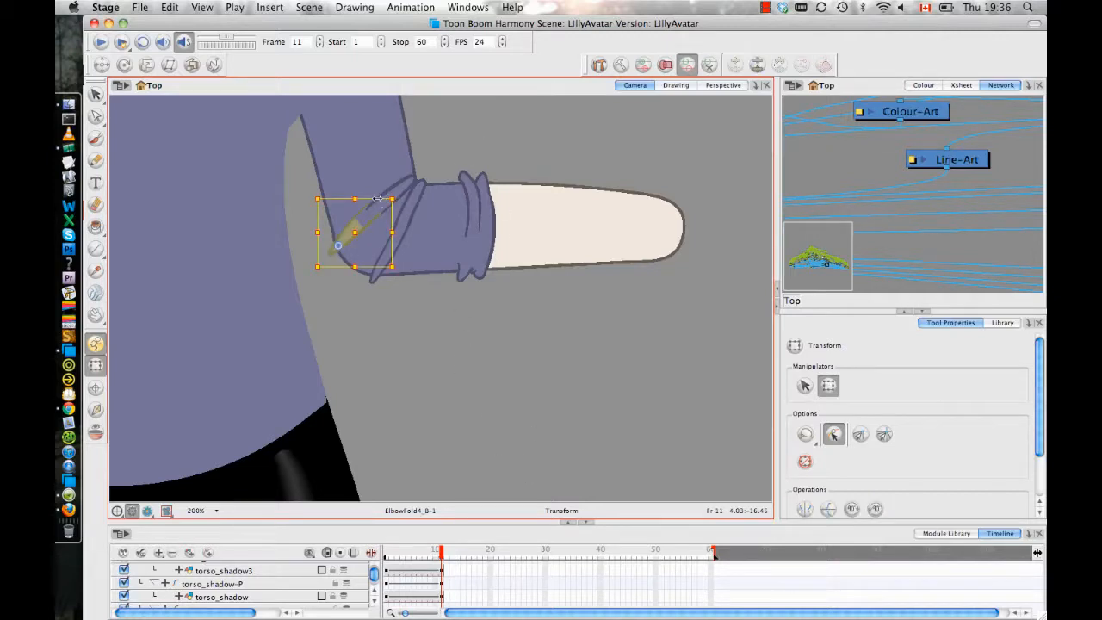
drag(377, 198, 386, 198)
click(467, 390)
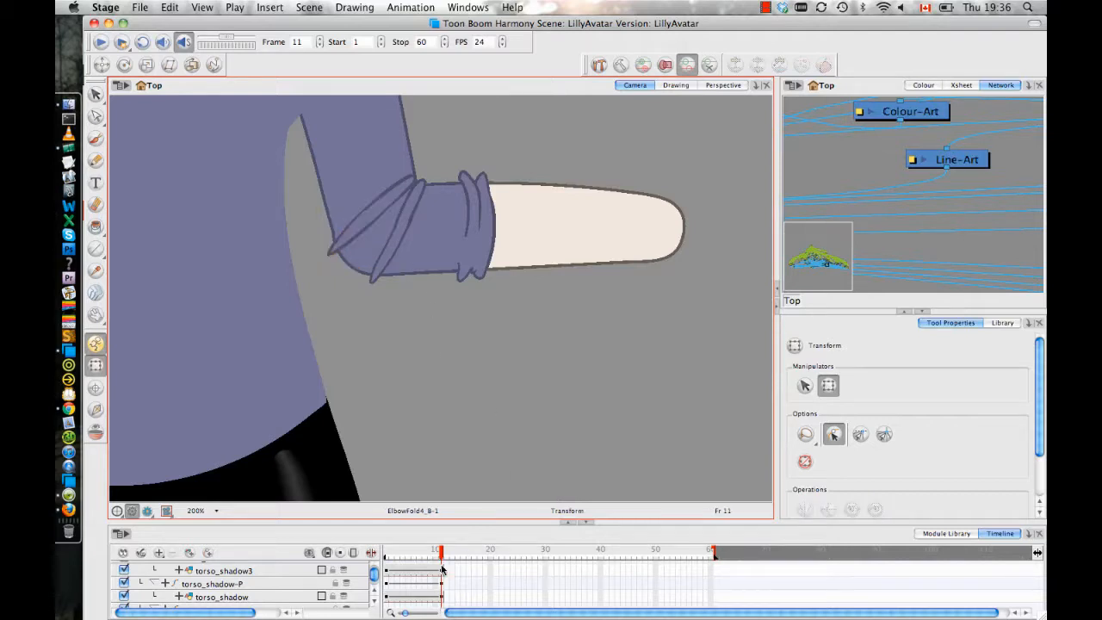
Go back to frame 10 and examine which parts are selected with the whole arm, the forearm and the upper inner-elbow fold
mouse_move(441, 552)
mouse_down()
mouse_move(385, 541)
mouse_move(441, 541)
mouse_move(351, 511)
mouse_move(440, 534)
mouse_move(386, 536)
mouse_move(435, 531)
mouse_up()
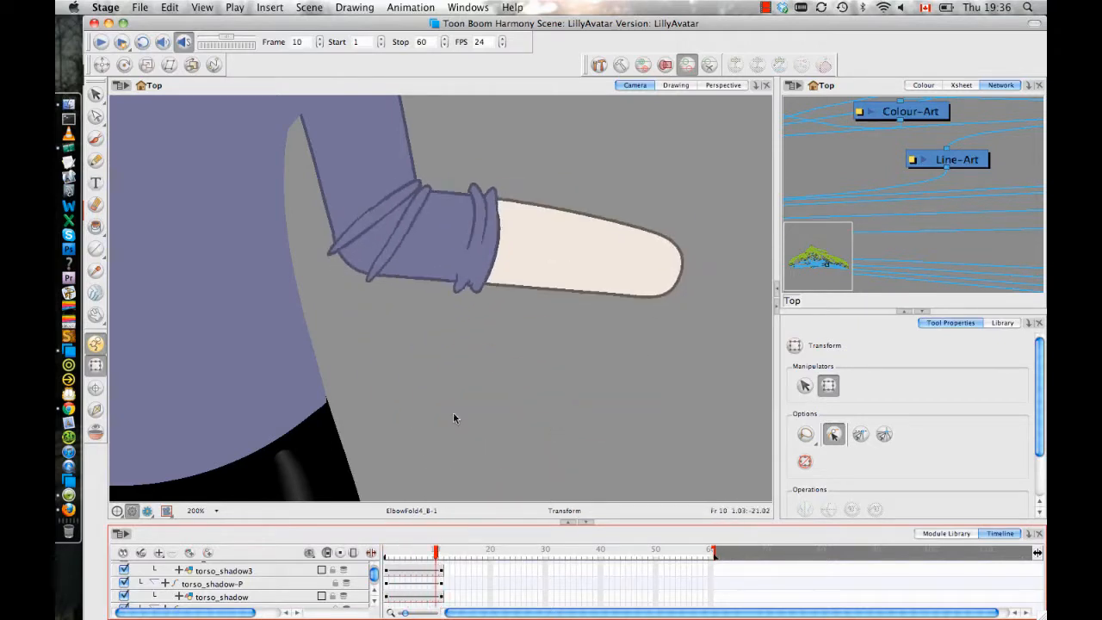
scroll(454, 418, down, 4)
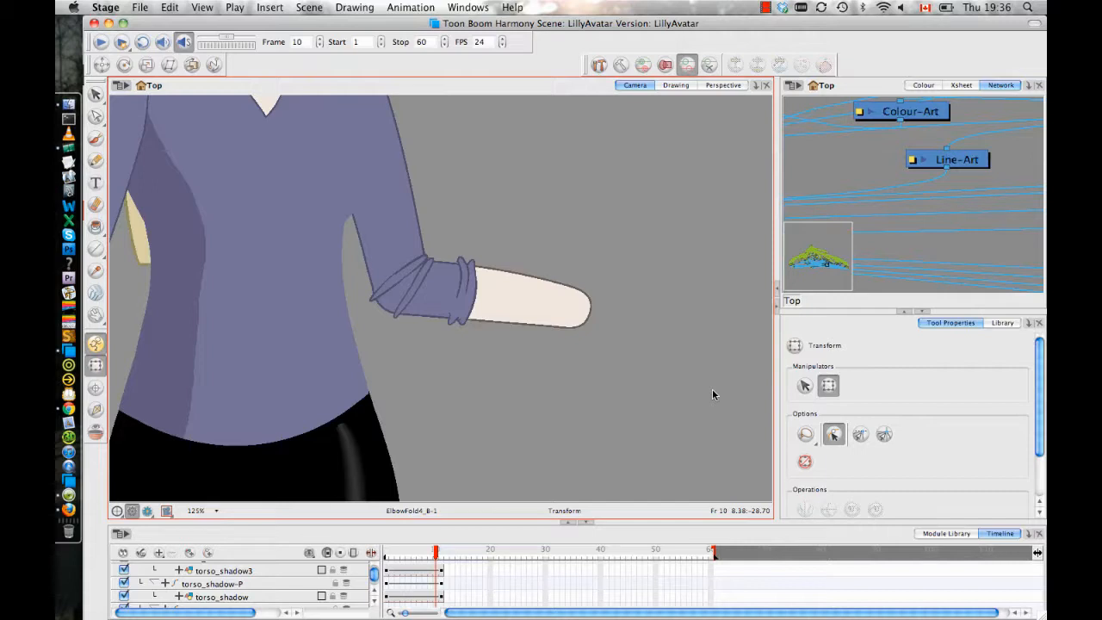
scroll(448, 190, up, 2)
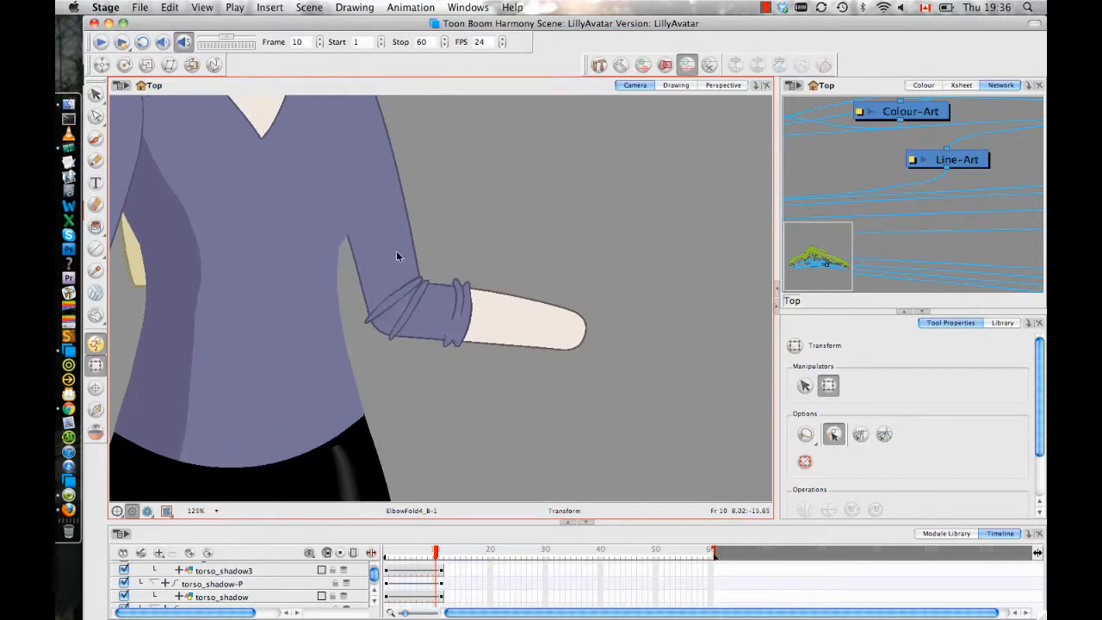
click(397, 255)
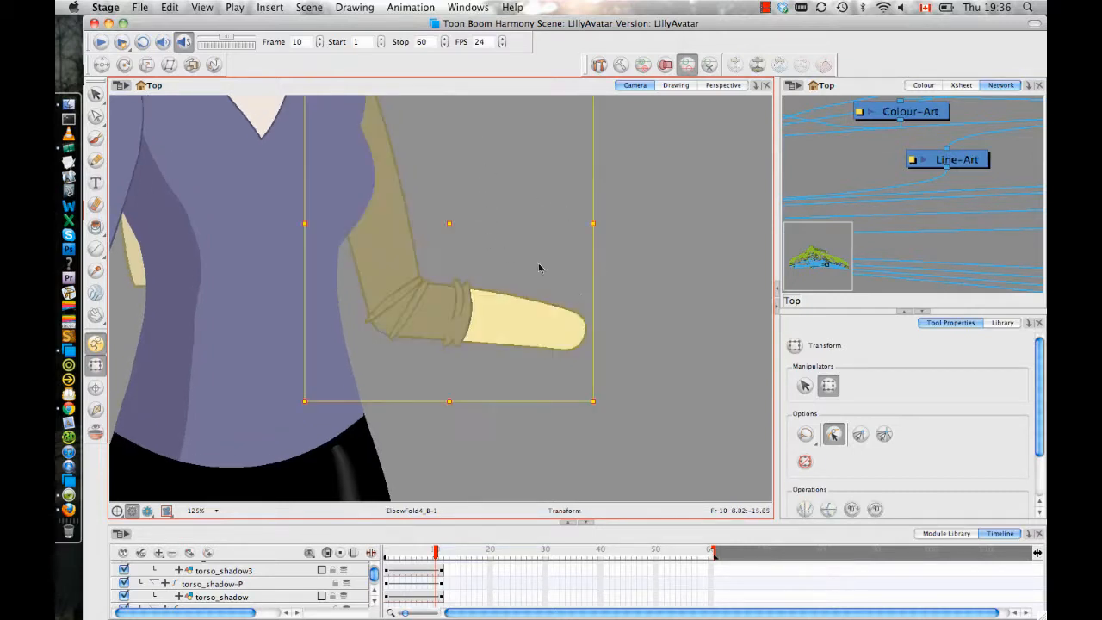
click(651, 324)
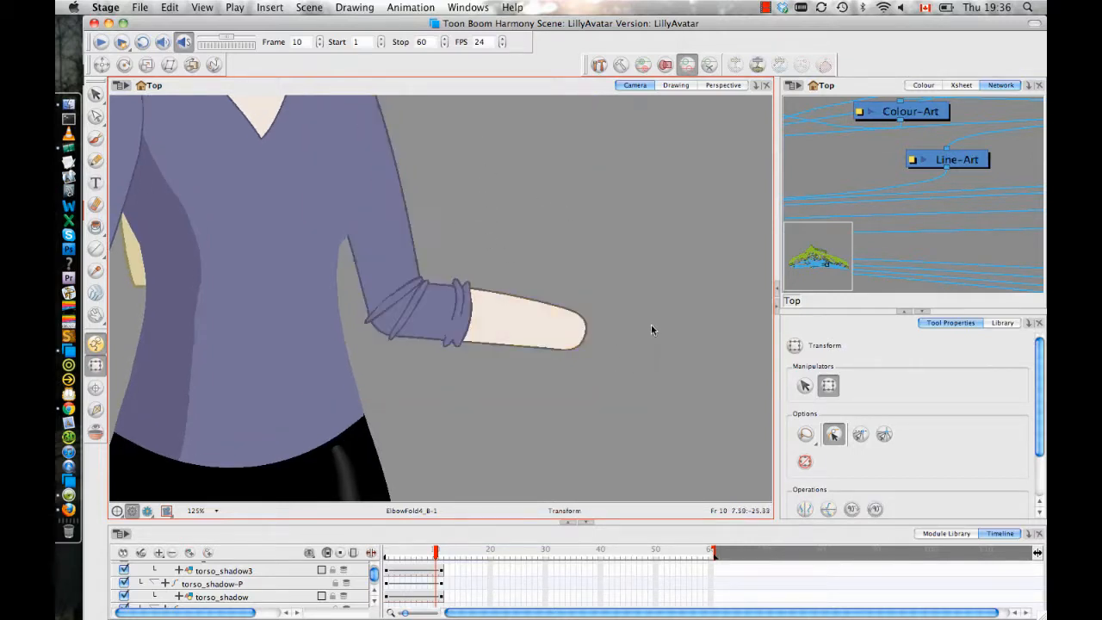
click(369, 343)
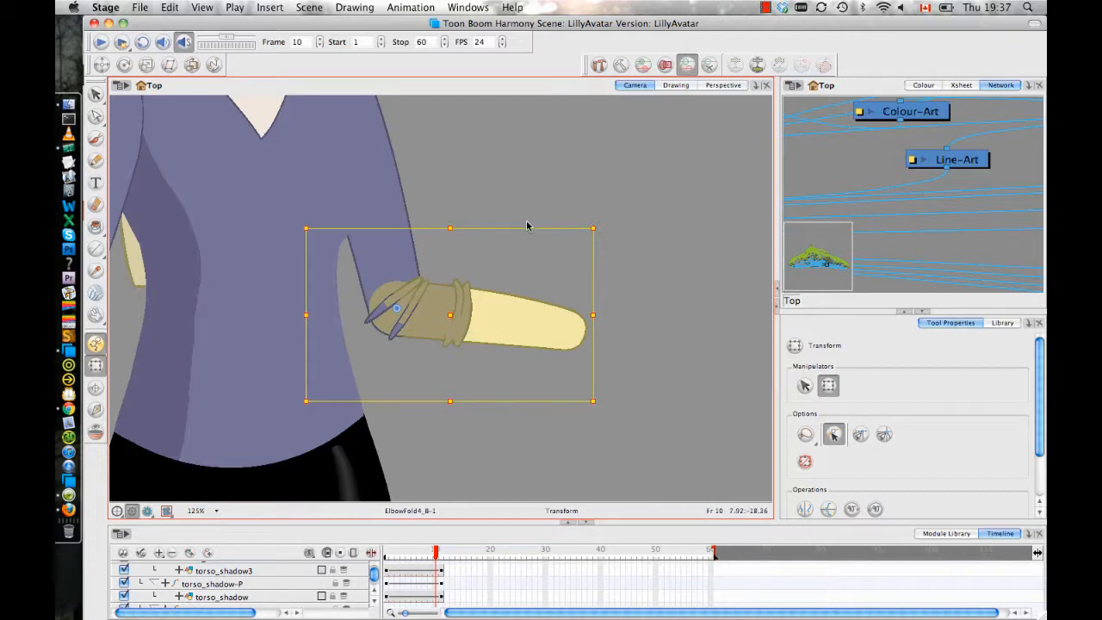
click(606, 471)
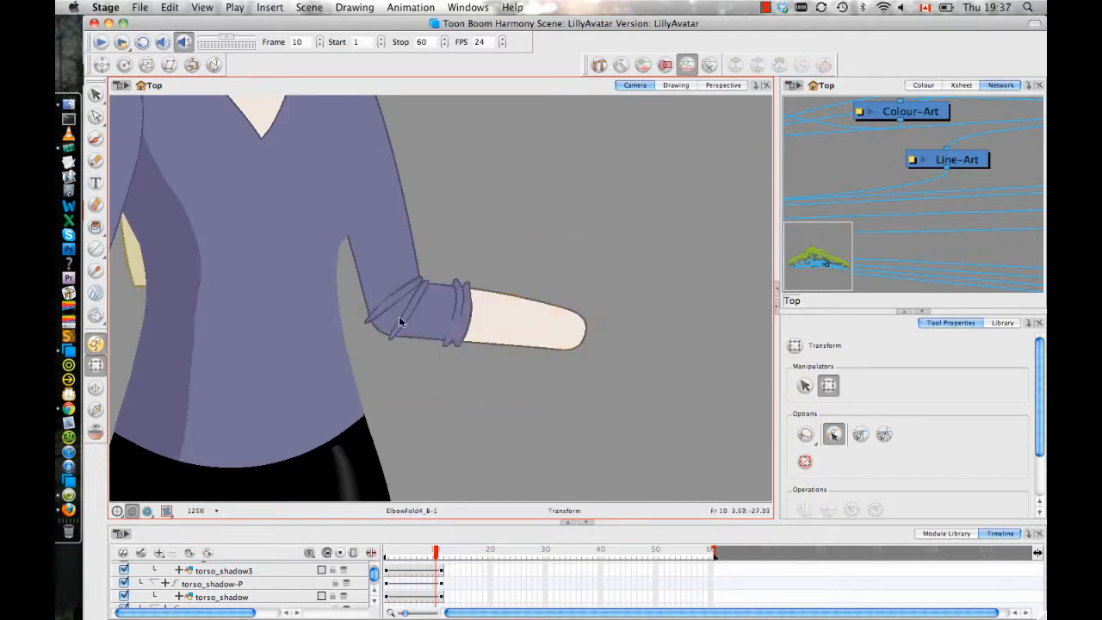
scroll(398, 316, up, 5)
click(430, 265)
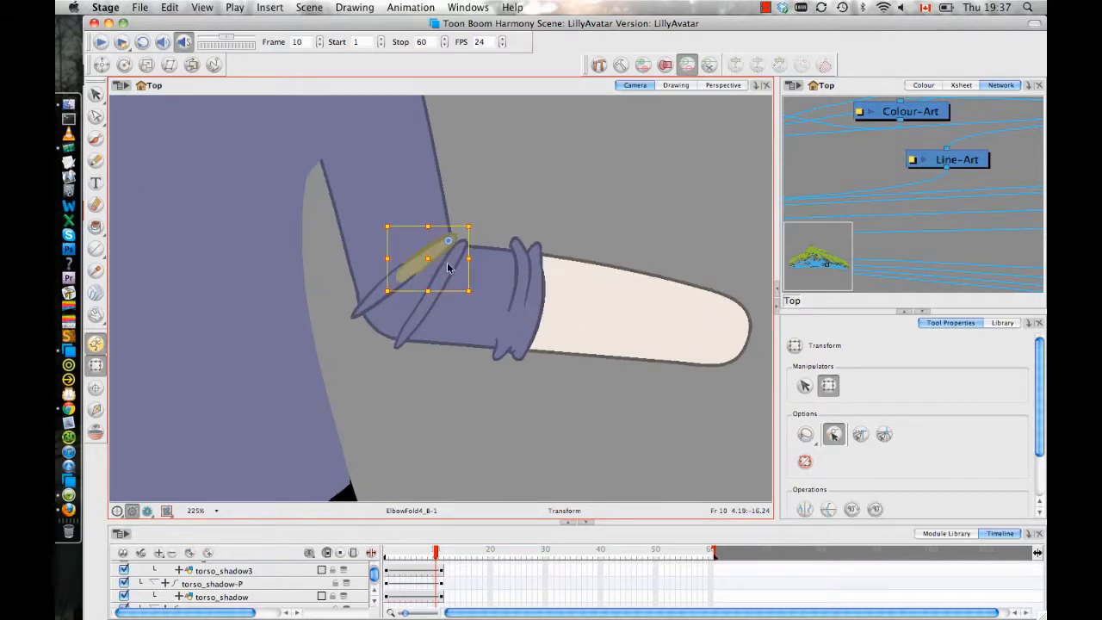
click(565, 157)
Rotate the forearm down about the elbow until it hangs in line with the upper arm, and deselect it
click(715, 327)
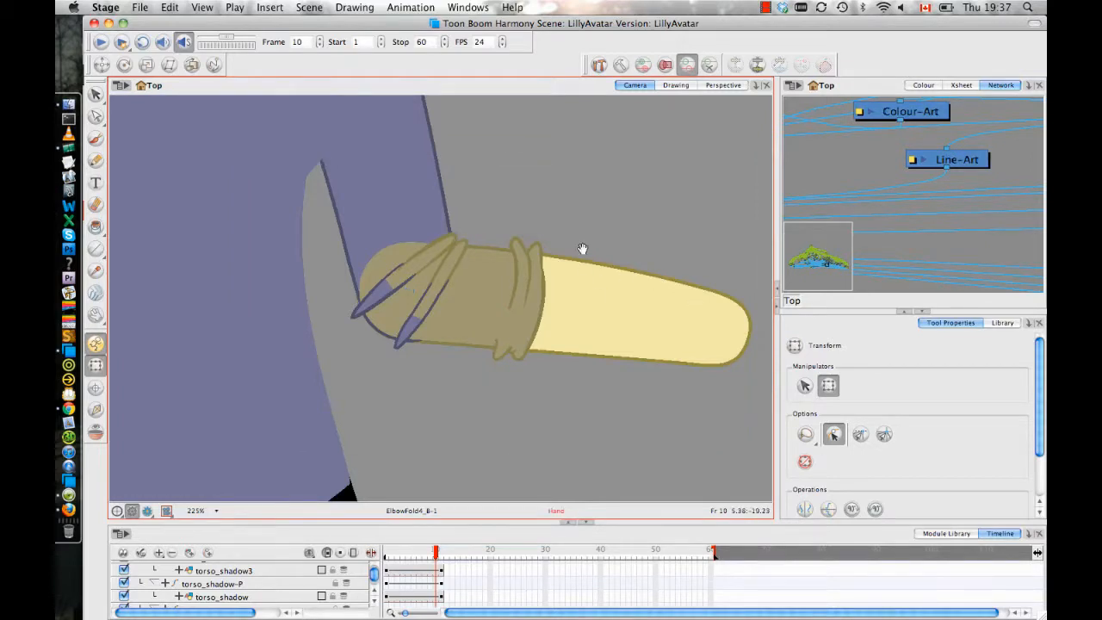
scroll(582, 248, down, 4)
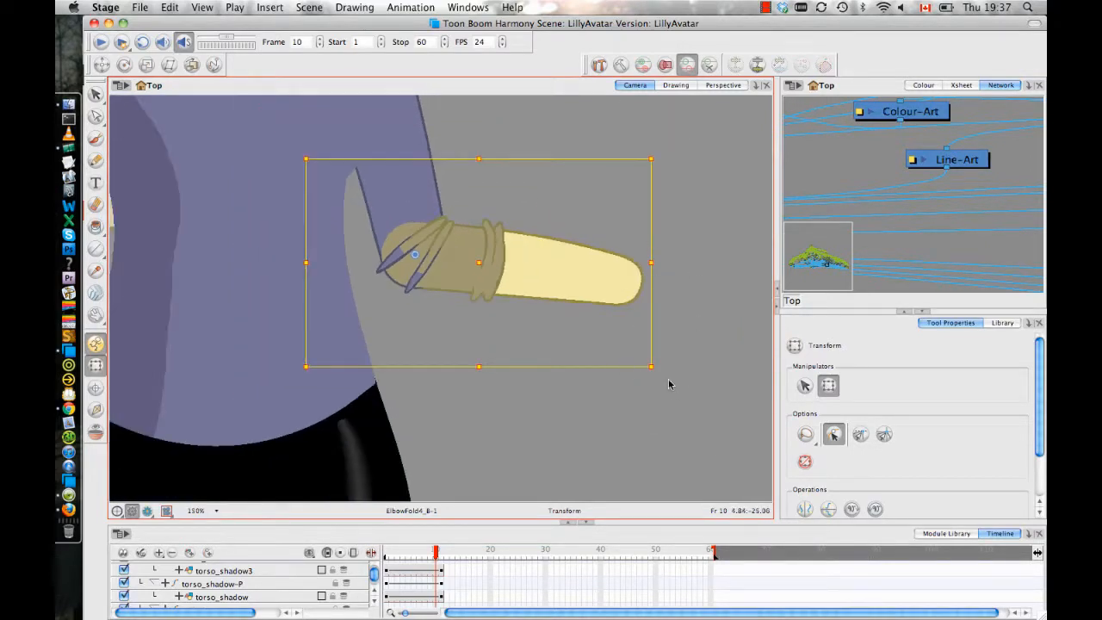
drag(661, 369, 381, 479)
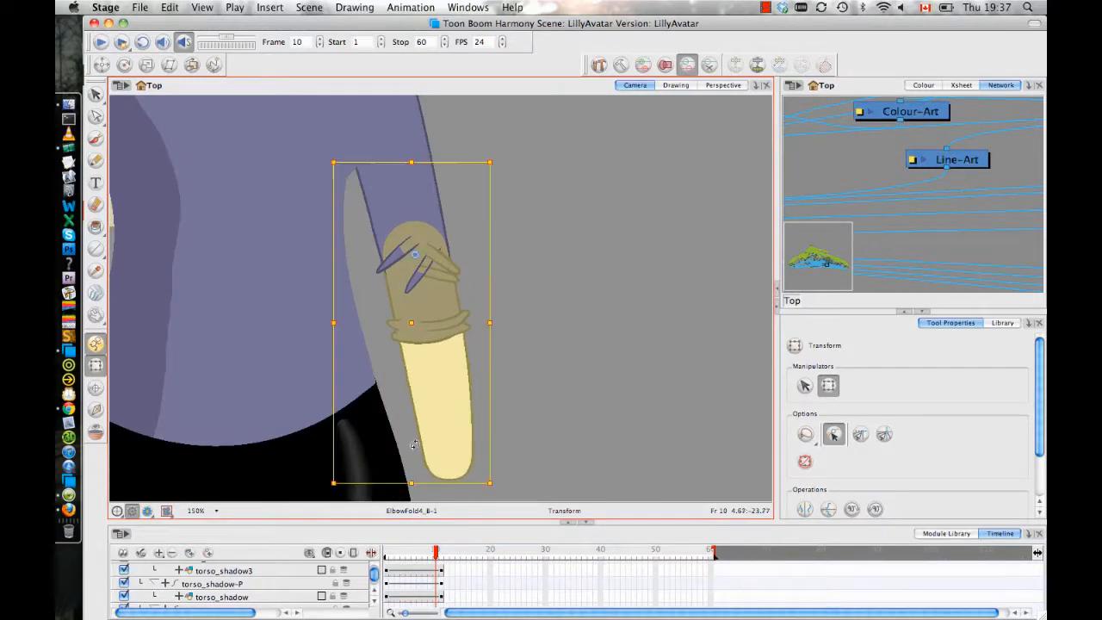
click(529, 273)
Rotate the lower outer-elbow fold to lie nearly horizontally across the straightened sleeve, and deselect it
click(449, 257)
click(477, 248)
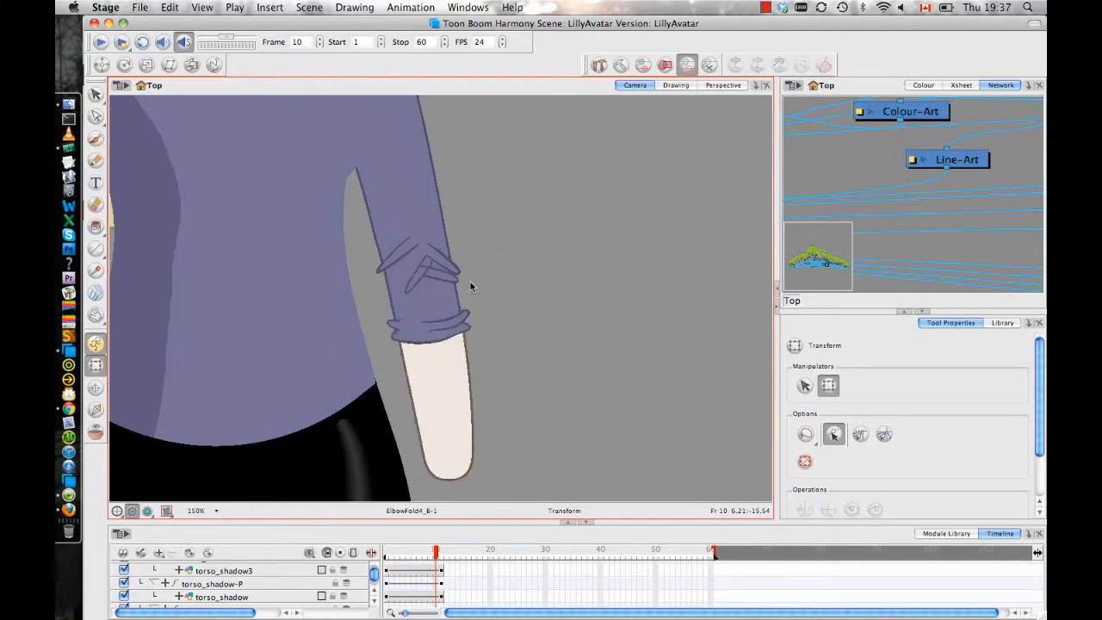
click(412, 287)
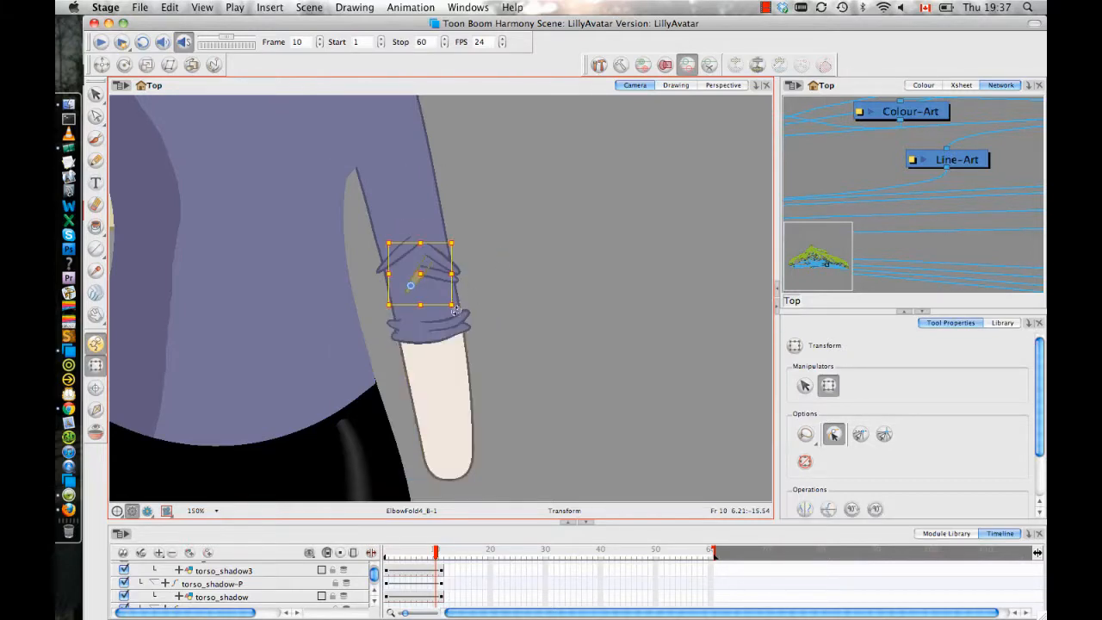
drag(457, 308, 380, 281)
click(503, 275)
Rotate and reposition the two inner-elbow folds so they lie flat across the straightened sleeve
click(440, 261)
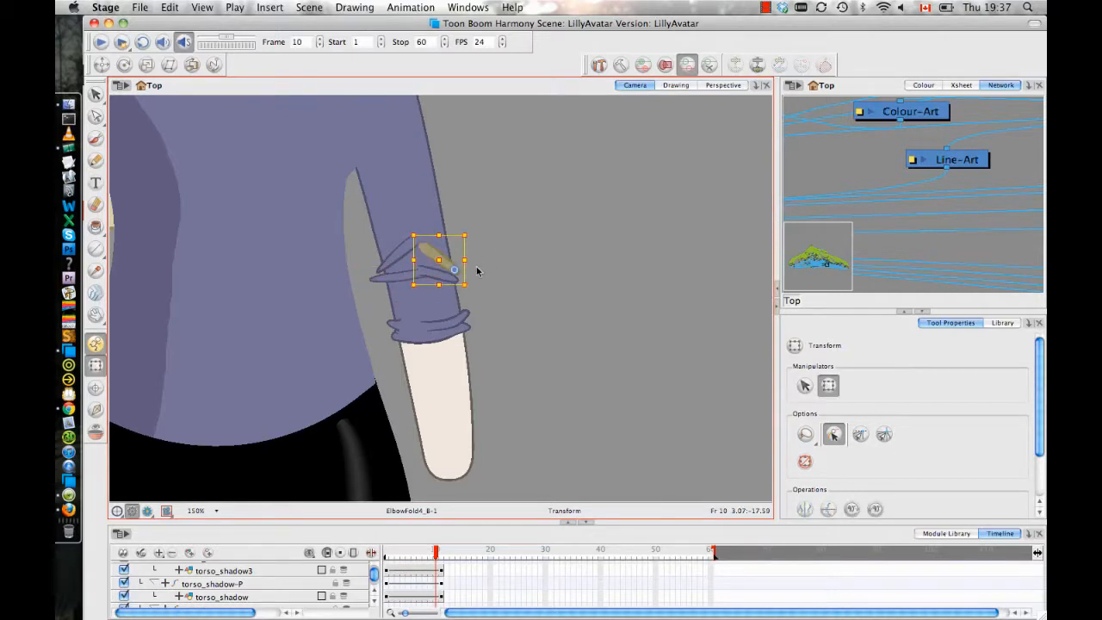
mouse_move(405, 230)
mouse_down()
mouse_move(387, 277)
mouse_move(422, 254)
mouse_move(391, 257)
mouse_move(392, 269)
mouse_move(442, 271)
mouse_up()
click(512, 269)
click(437, 275)
click(492, 222)
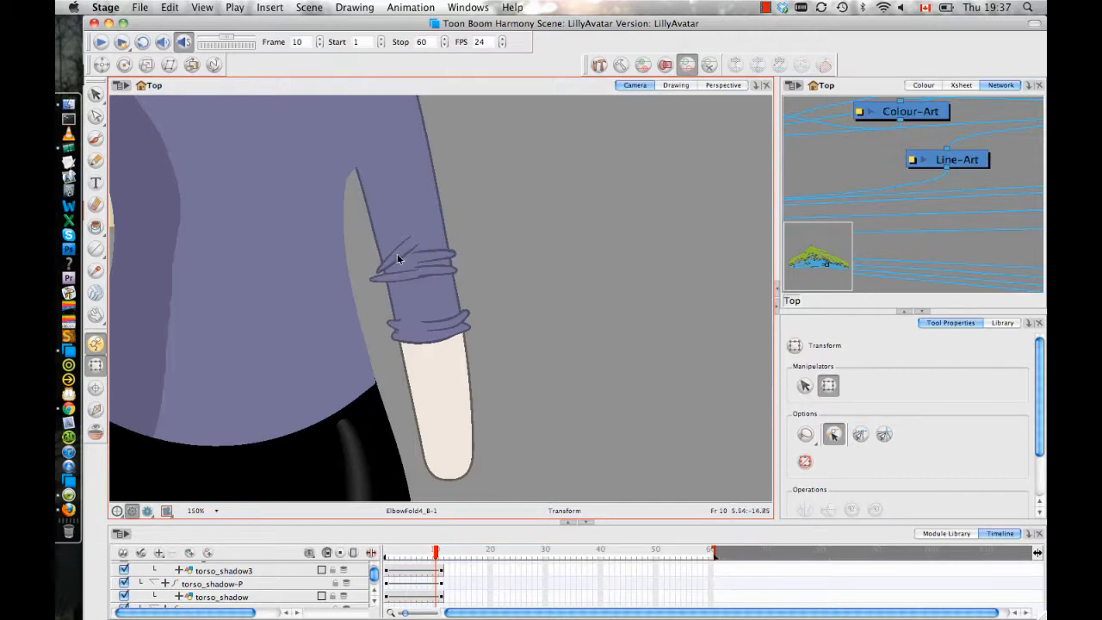
Rotate the upper outer-elbow fold flat to line up with the upper inner fold across the sleeve, and deselect it
click(398, 255)
mouse_move(435, 229)
mouse_down()
mouse_move(440, 259)
mouse_move(389, 265)
mouse_up()
click(498, 191)
click(402, 262)
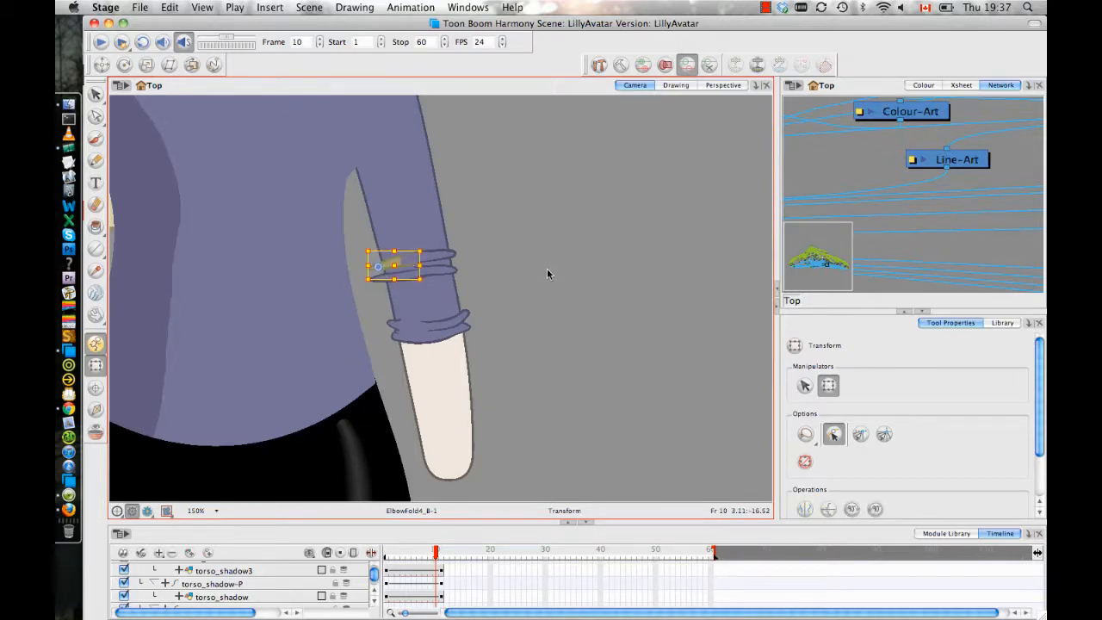
click(552, 294)
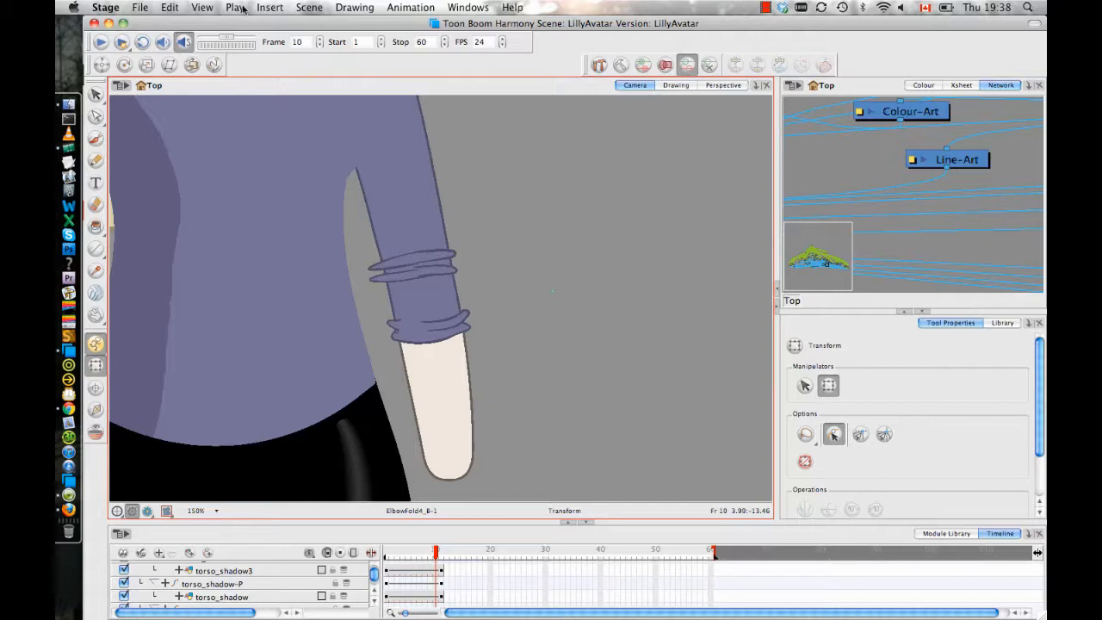
Zoom out to 50% to examine the straightened arm on the whole figure at frame 10
drag(344, 221, 345, 293)
key(1)
key(1)
key(1)
drag(426, 221, 401, 258)
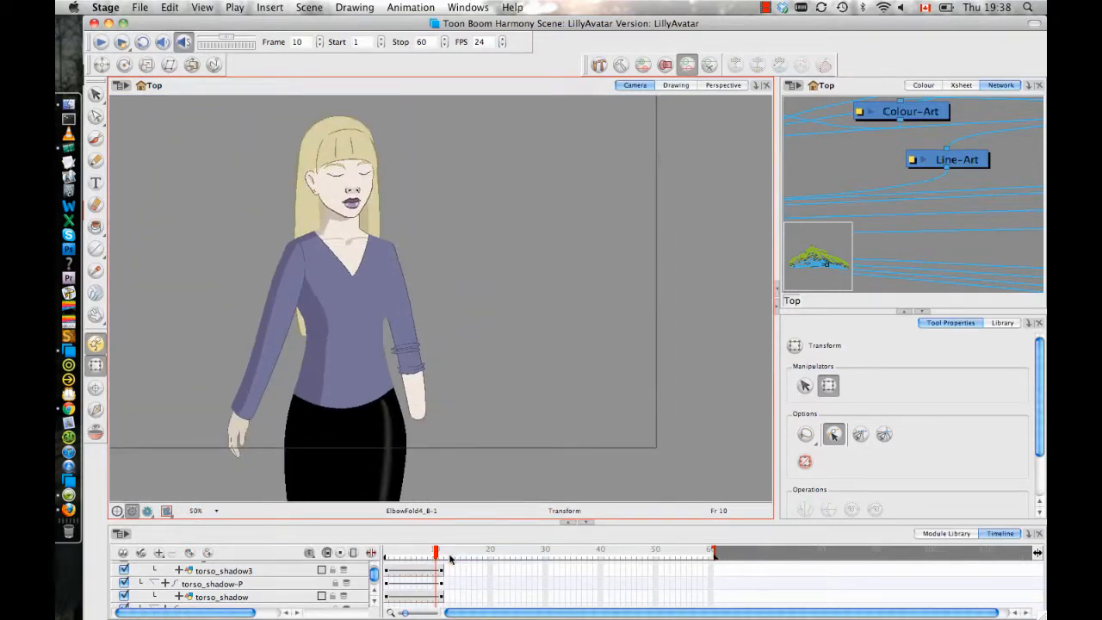
drag(437, 553, 437, 588)
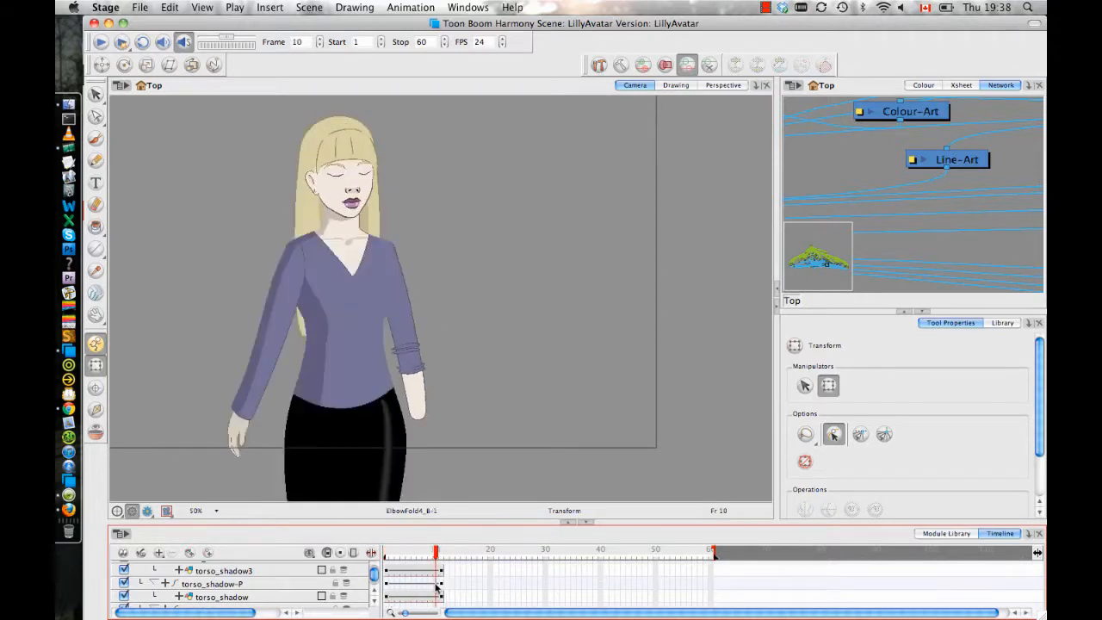
Frame the character's head at 125% and scrub back to frame 1 to review the head turn
drag(418, 248, 437, 304)
key(2)
key(2)
drag(387, 258, 484, 413)
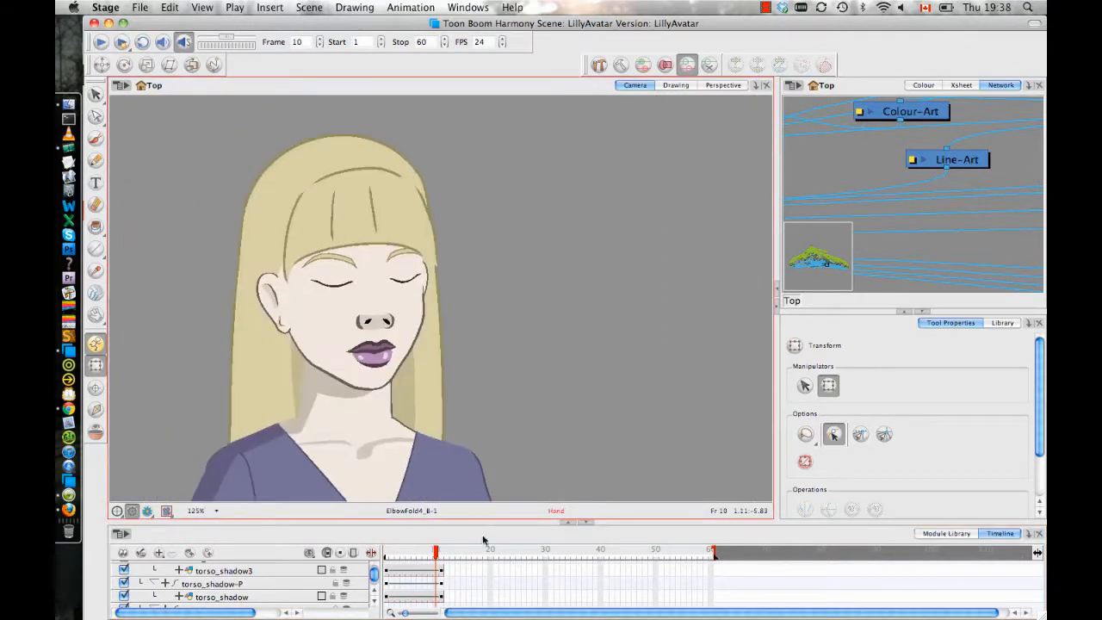
drag(437, 557, 355, 560)
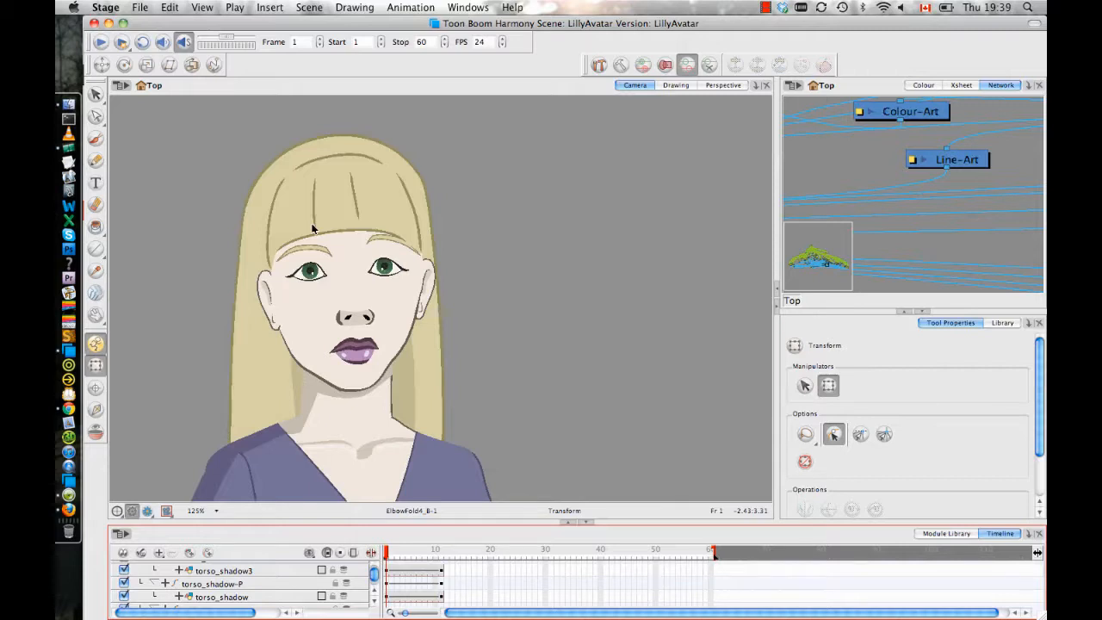
Activate the Contour Editor and frame the straight arm's sleeve folds at 175%
click(96, 114)
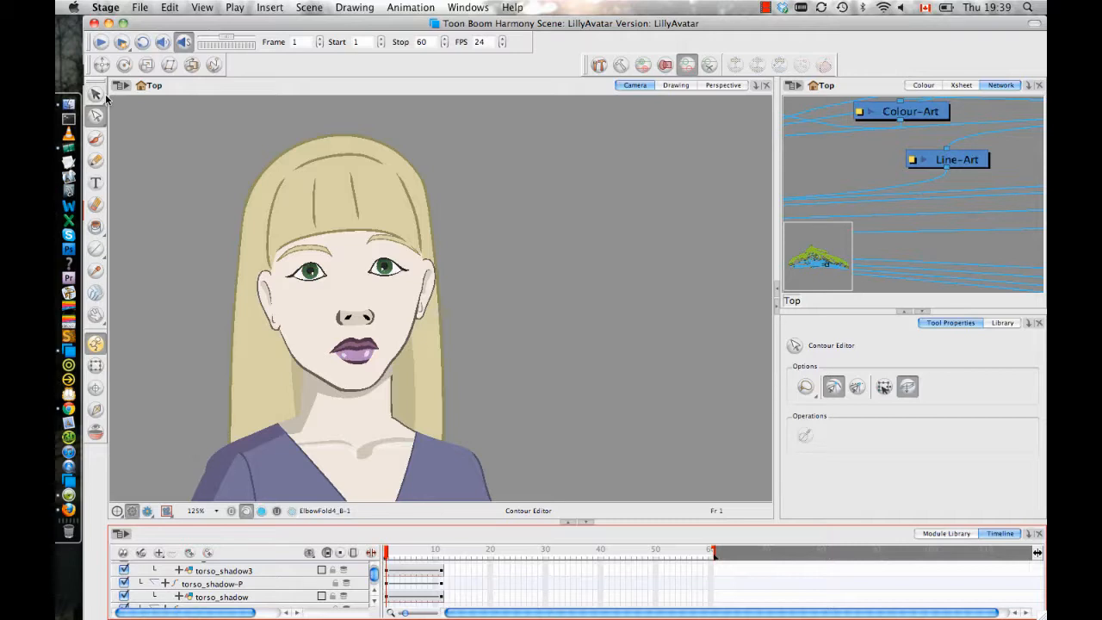
drag(679, 436, 620, 7)
drag(656, 274, 627, 197)
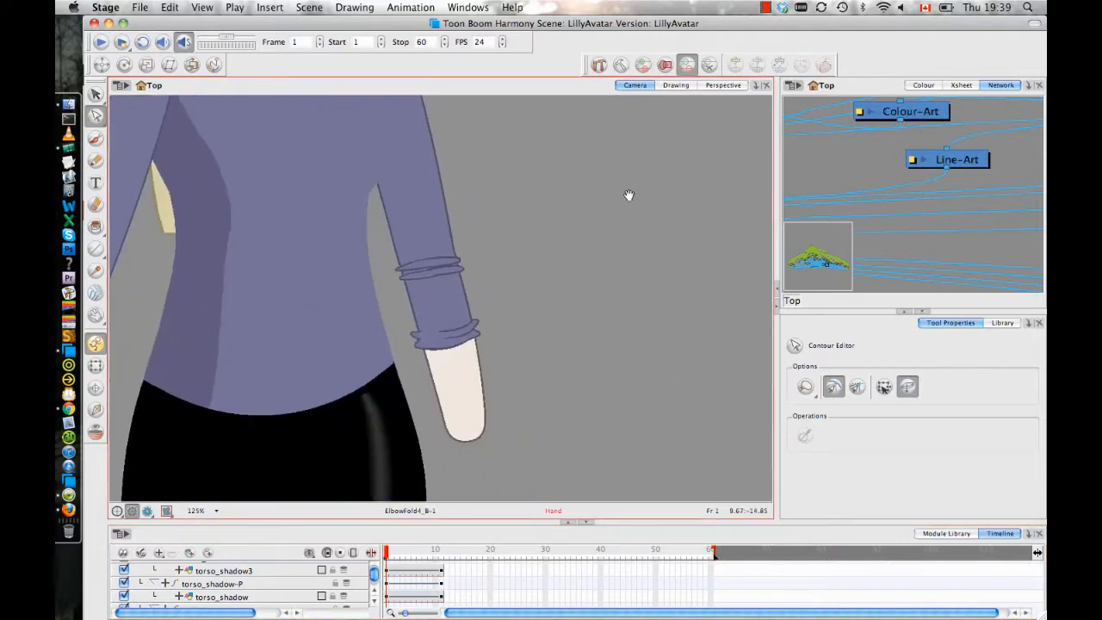
key(2)
key(2)
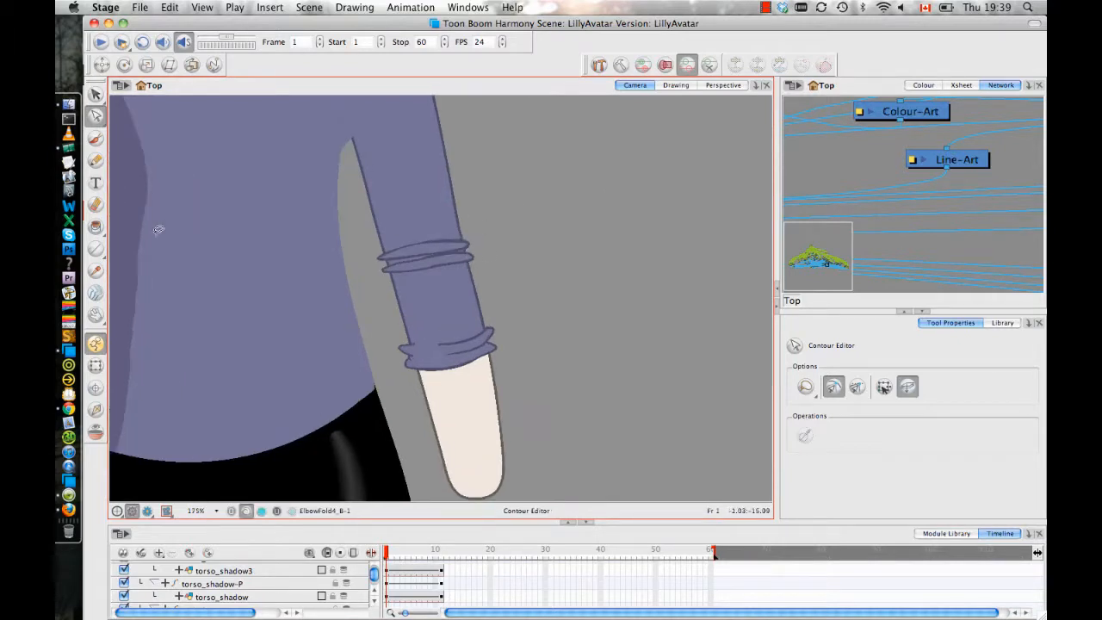
Switch to the Transform tool and select the lower and upper inner-elbow folds in turn to show their separate pivots
click(95, 365)
click(423, 260)
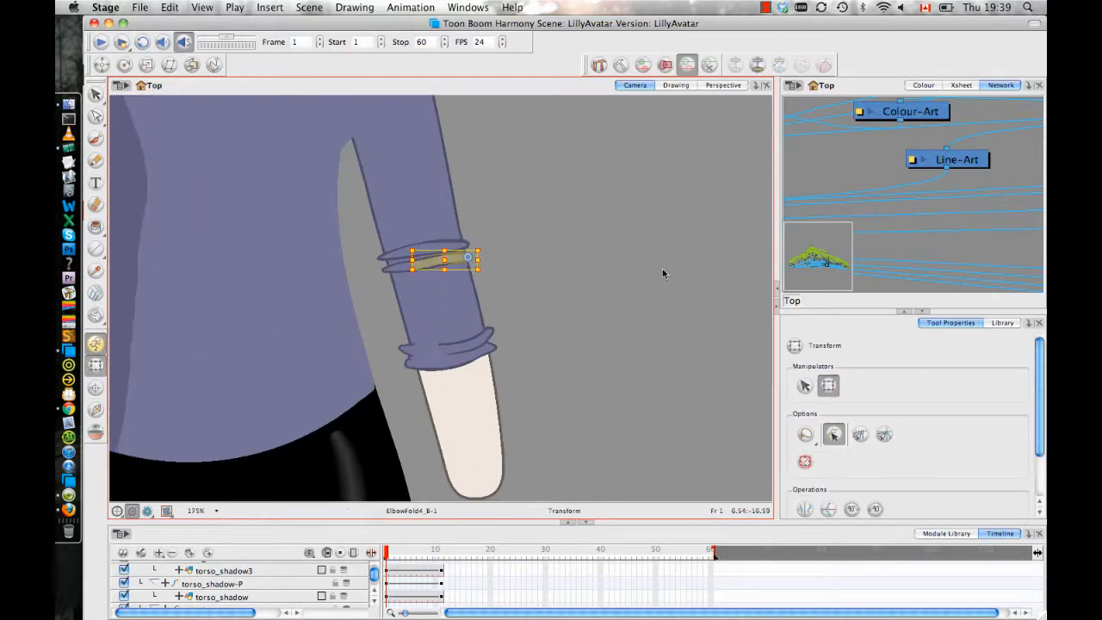
click(662, 268)
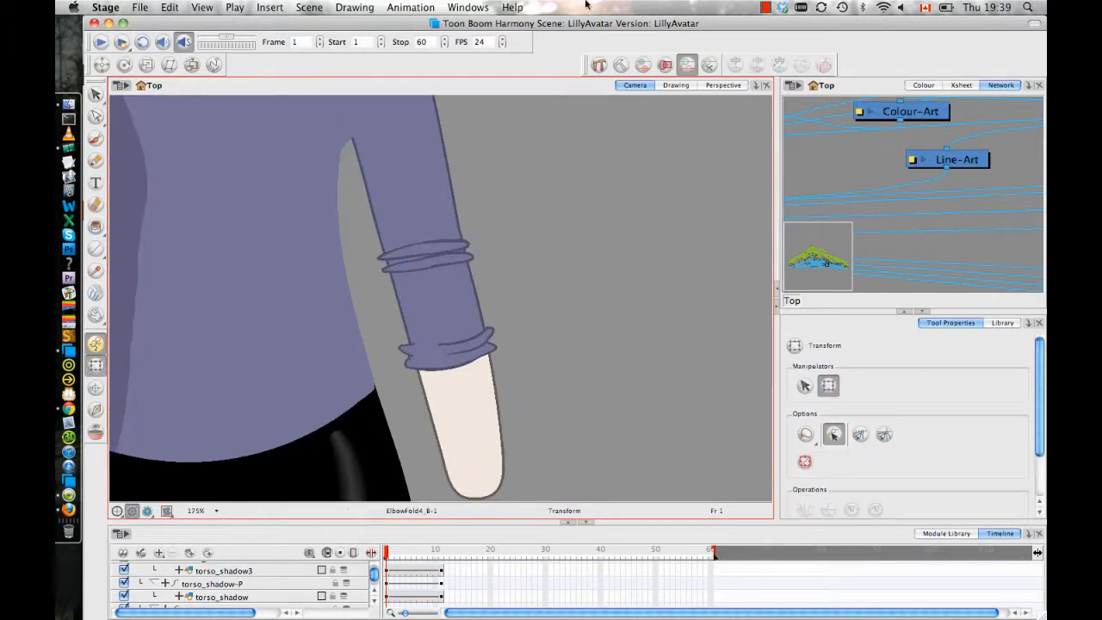
click(454, 255)
click(521, 271)
click(461, 258)
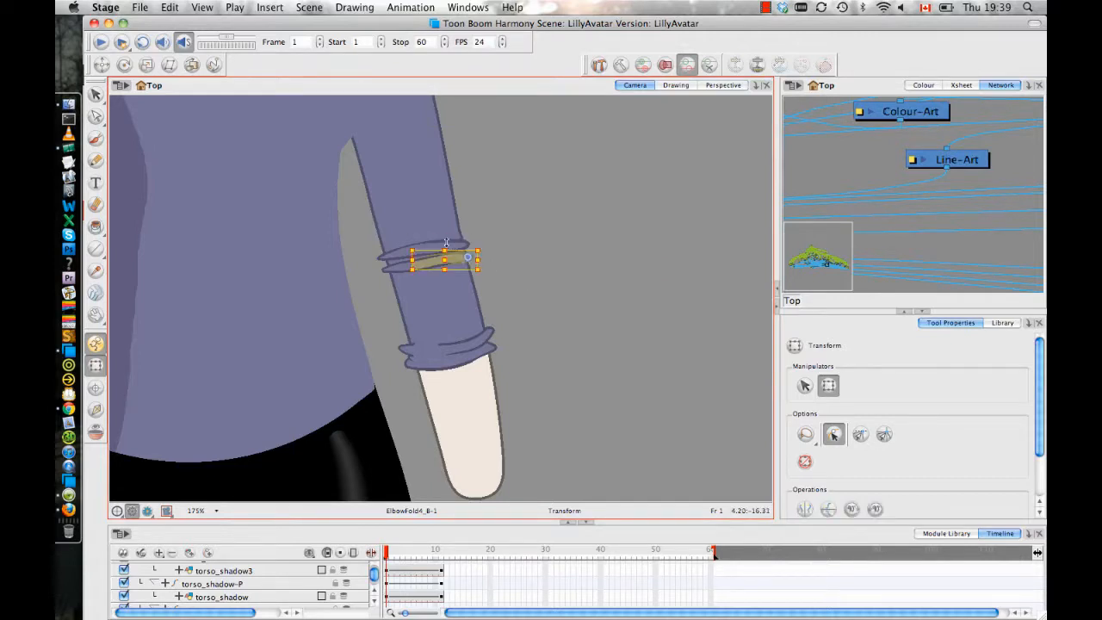
click(448, 244)
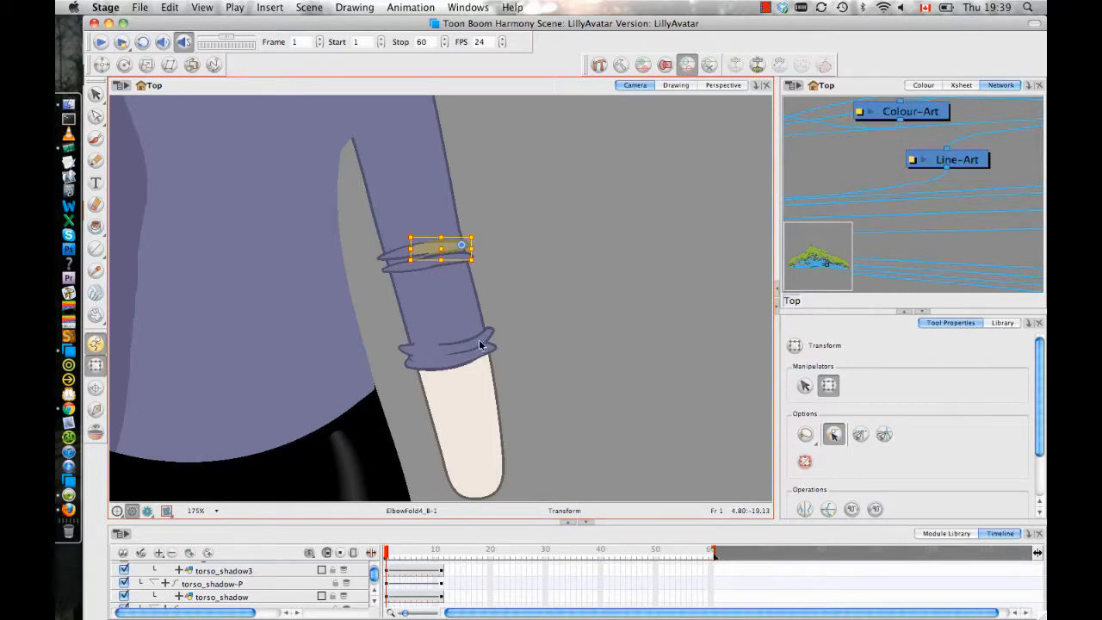
Select the elbow folds on the straight sleeve in turn to examine their pivots
click(396, 269)
click(521, 223)
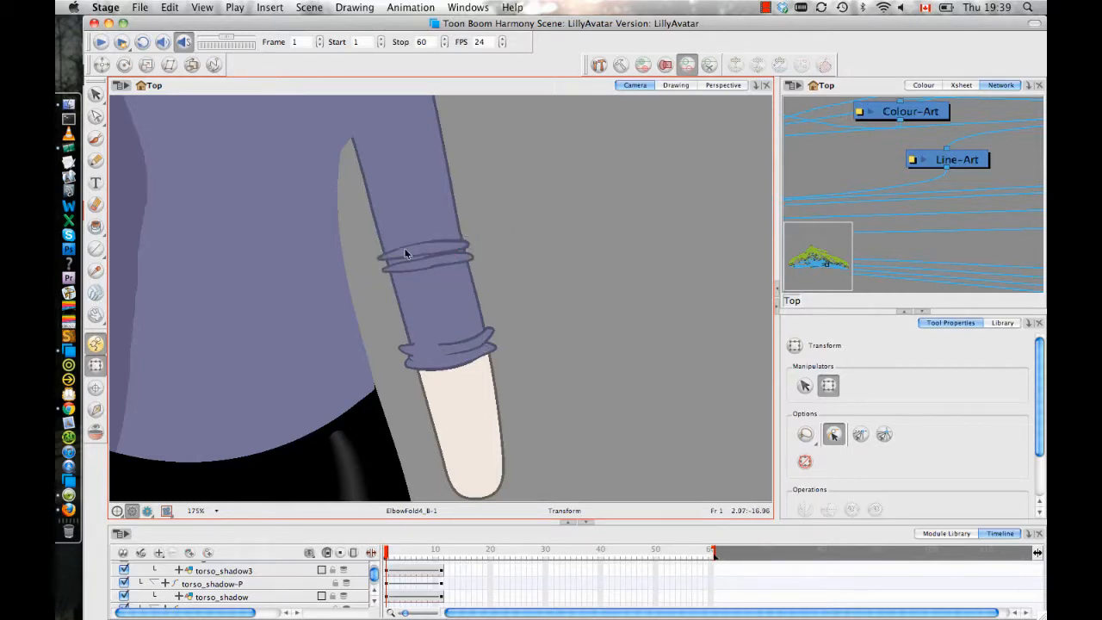
click(404, 256)
click(390, 279)
click(403, 252)
click(504, 263)
Select the whole sleeved arm beside the hip and place its rotation pivot at the shoulder
click(455, 199)
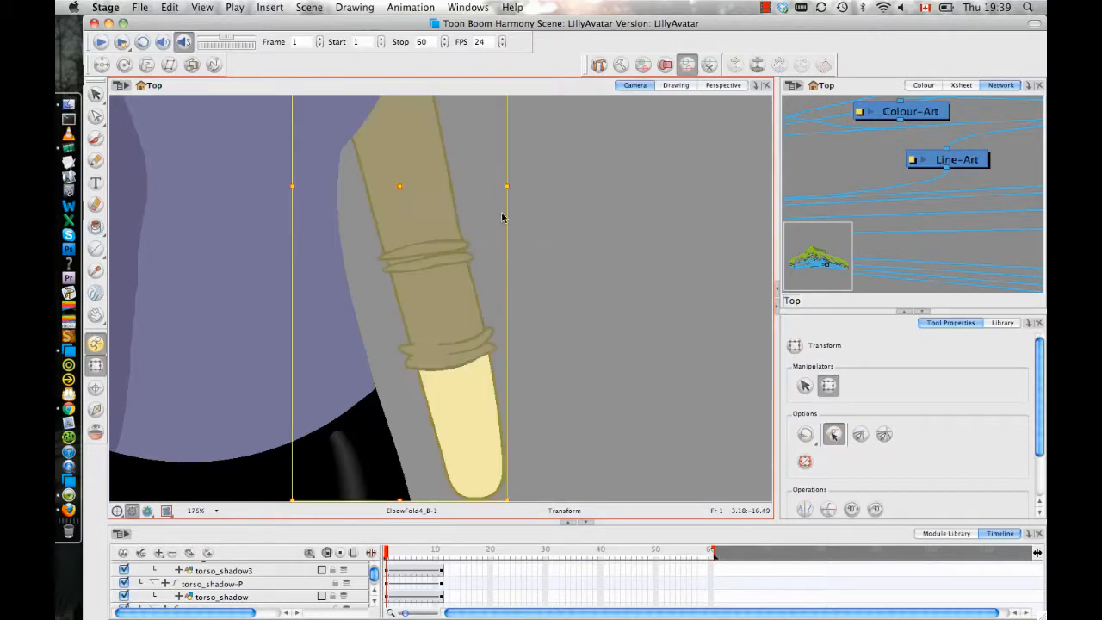
scroll(508, 219, down, 5)
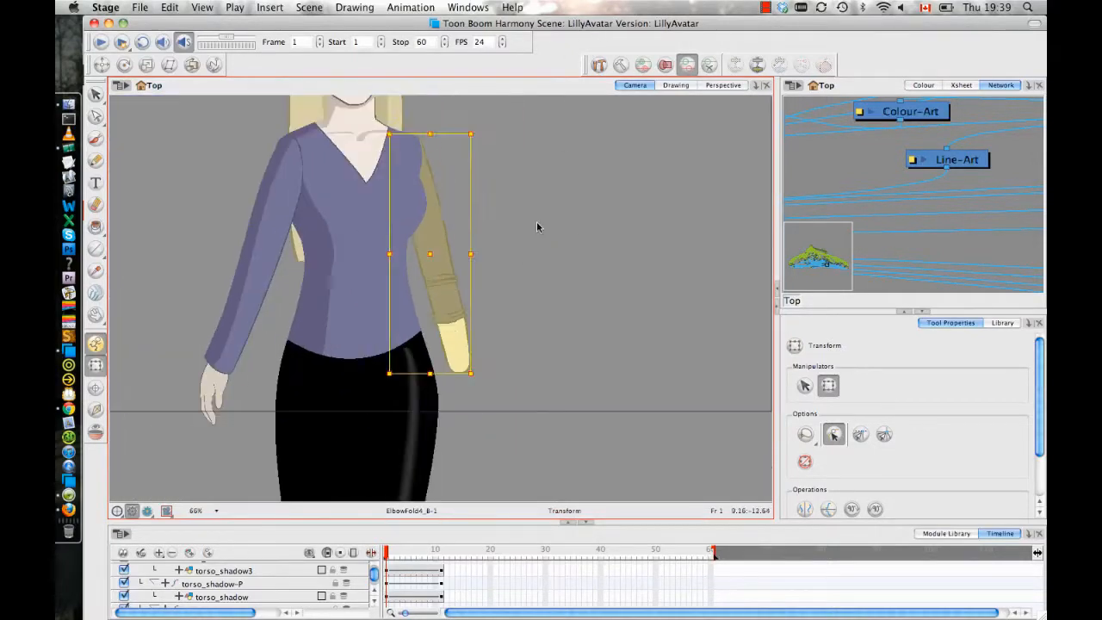
scroll(516, 276, right, 2)
drag(455, 380, 547, 221)
key(super+z)
drag(510, 178, 534, 207)
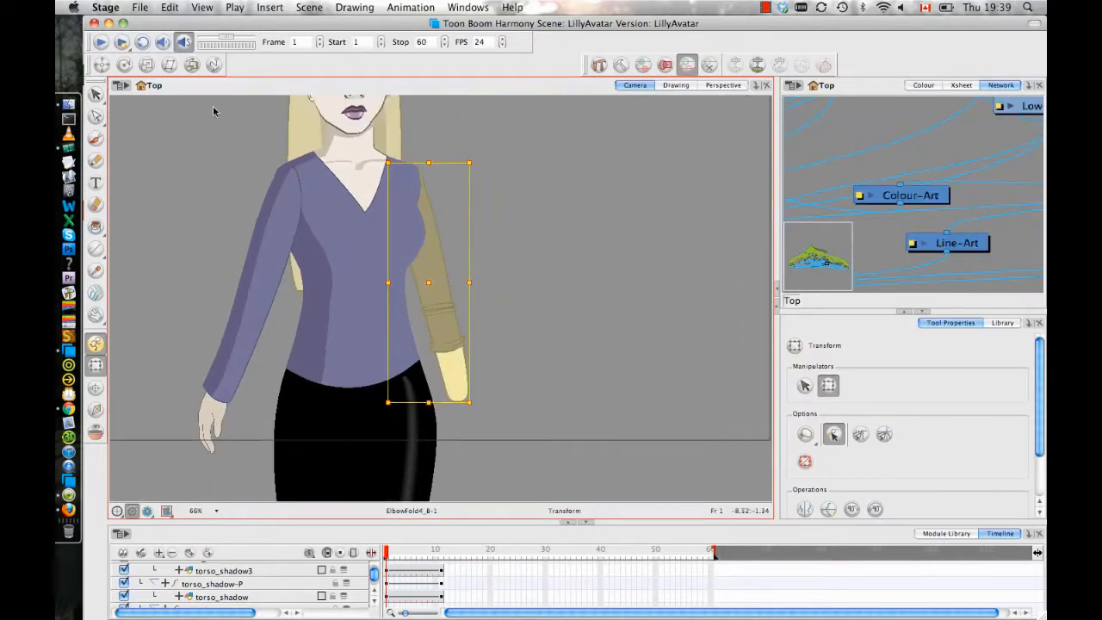
click(125, 67)
drag(440, 223, 442, 272)
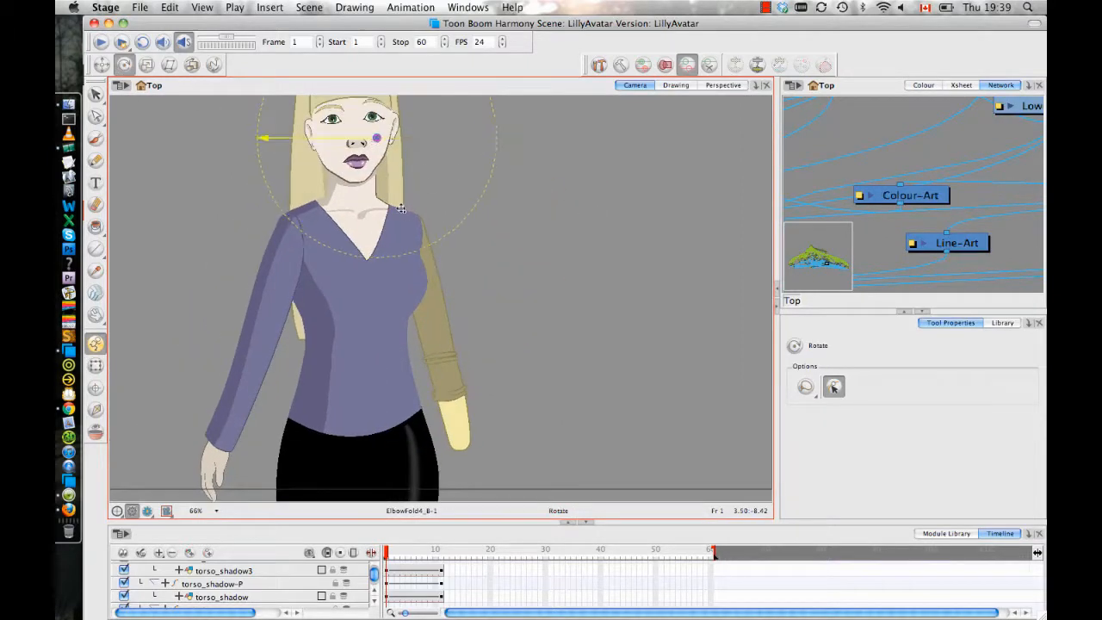
drag(377, 138, 406, 224)
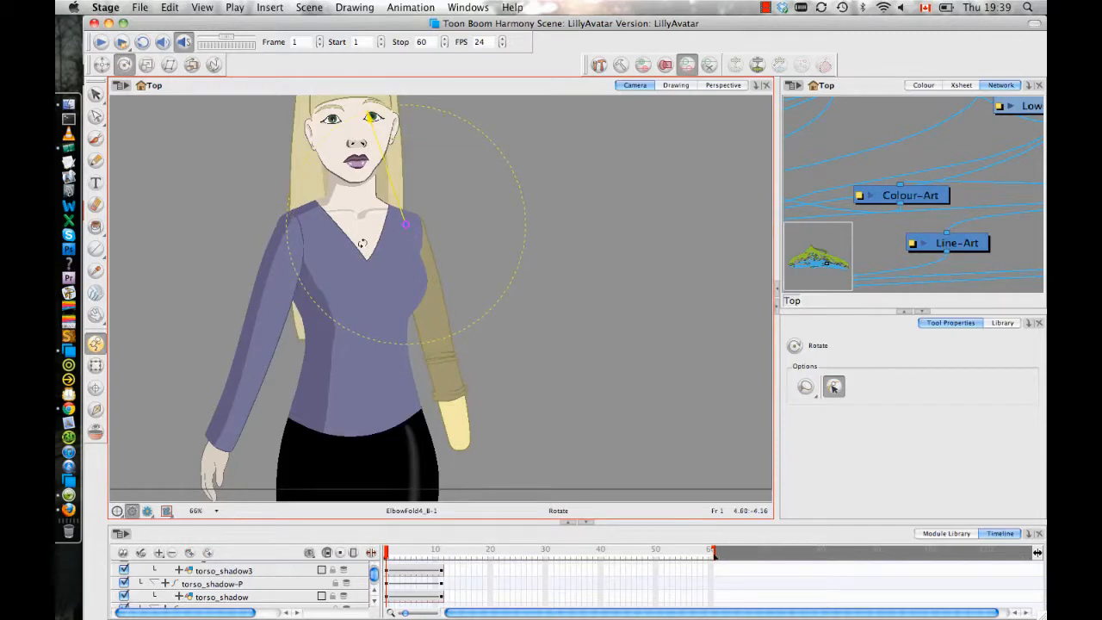
Try rotating the whole arm about the shoulder to a nearly horizontal pose, and undo the rotation
click(95, 365)
drag(614, 418, 536, 364)
drag(456, 398, 513, 142)
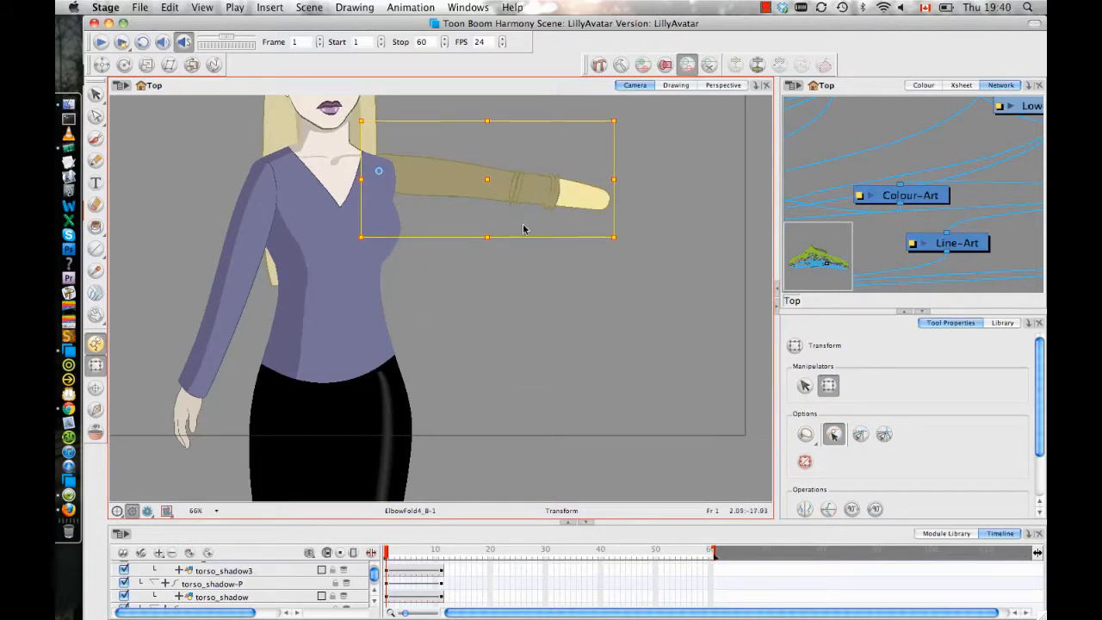
key(super+z)
click(501, 322)
Frame the elbow at 225% and select the upper fold's outer and inner pieces in turn to compare their pivots
key(2)
drag(417, 180, 398, 143)
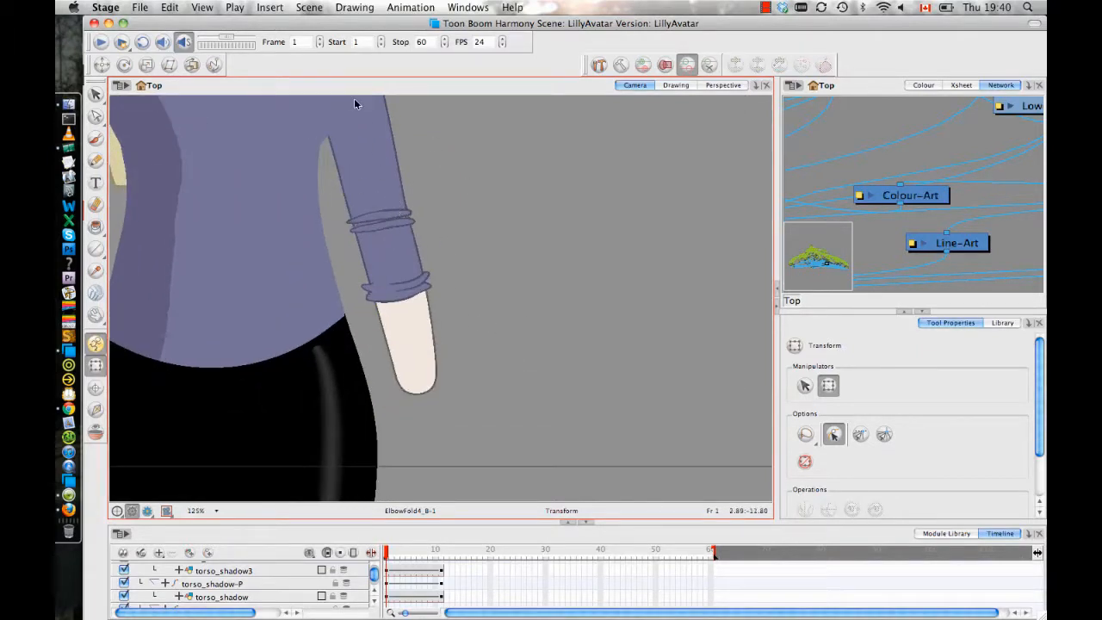
drag(375, 173, 378, 241)
key(2)
key(2)
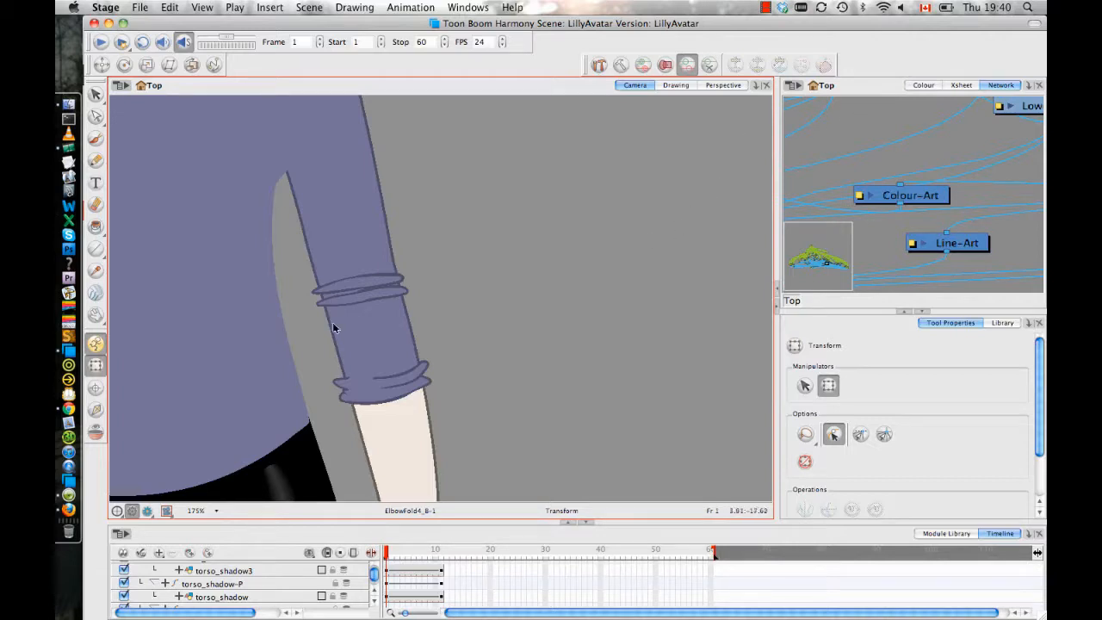
click(358, 286)
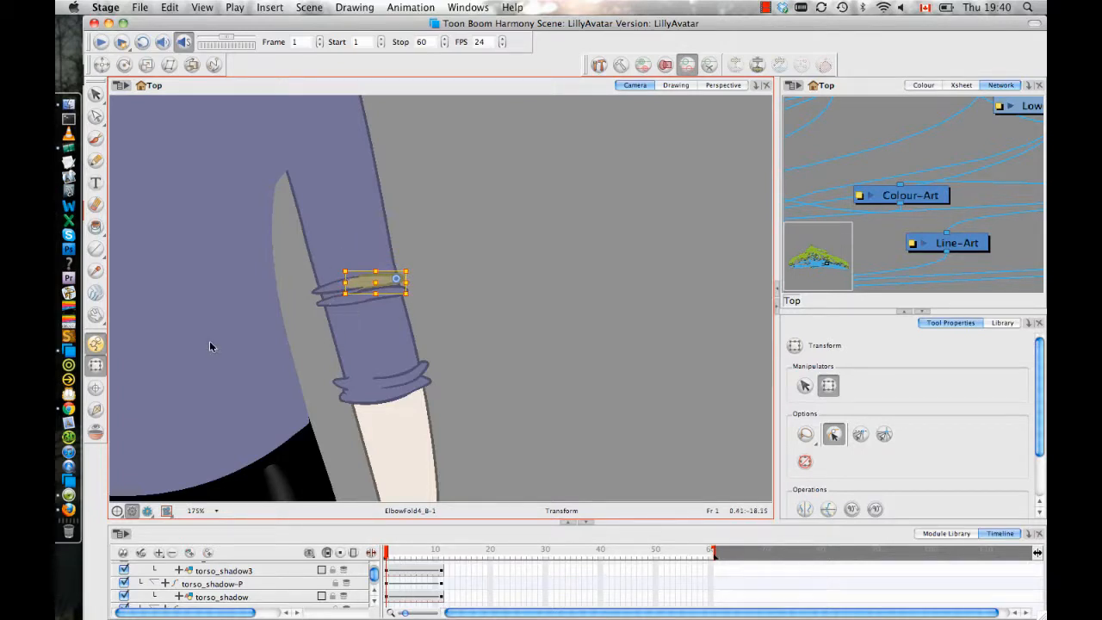
click(335, 291)
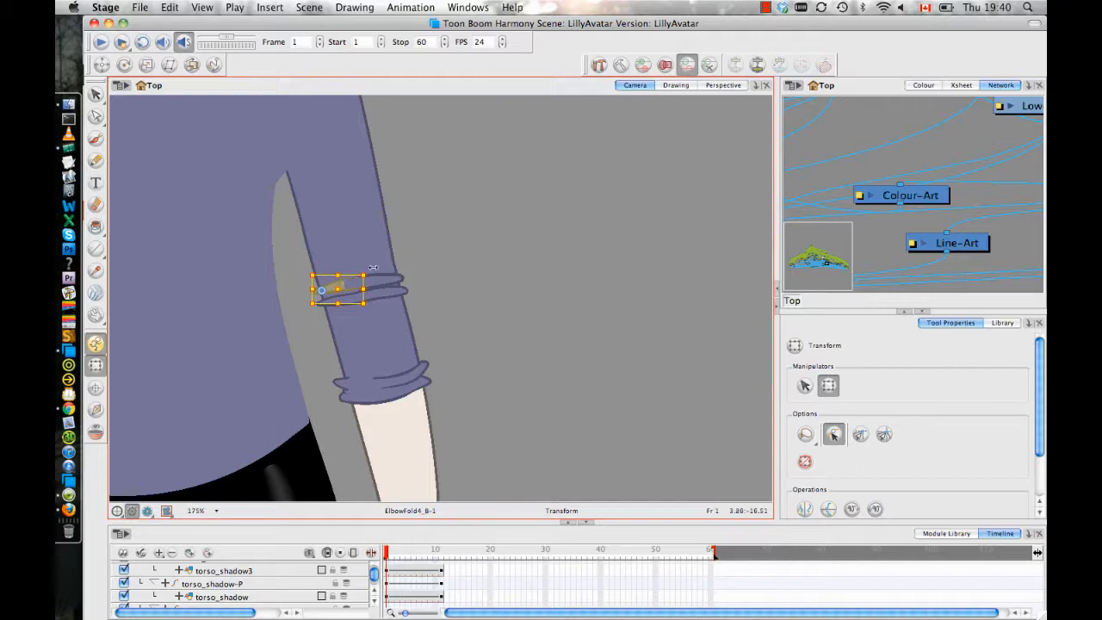
click(438, 288)
scroll(381, 291, up, 2)
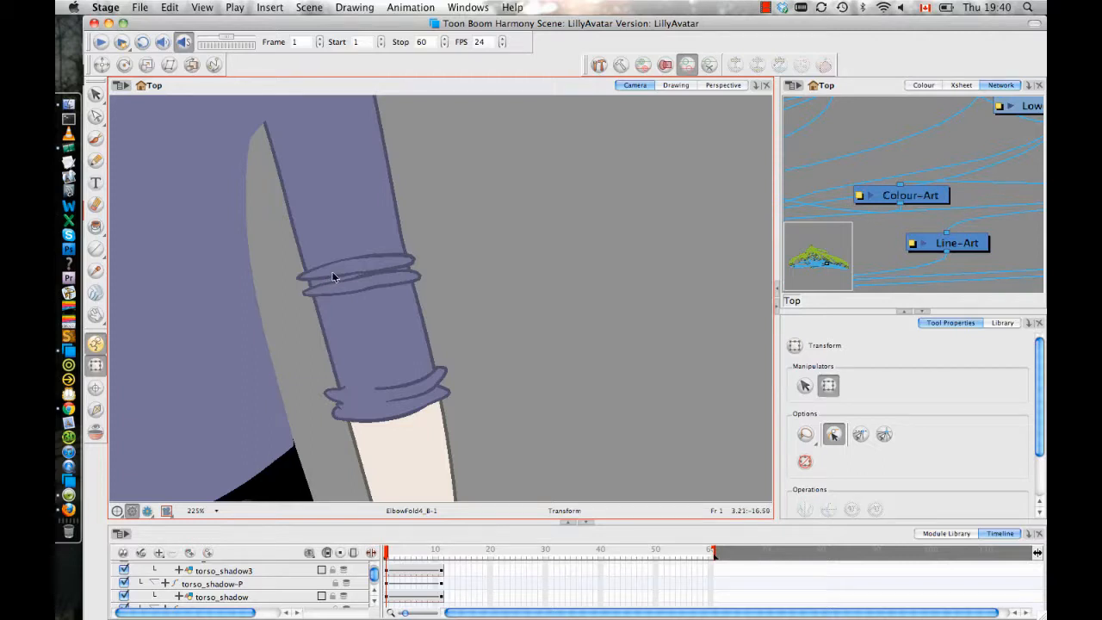
click(324, 279)
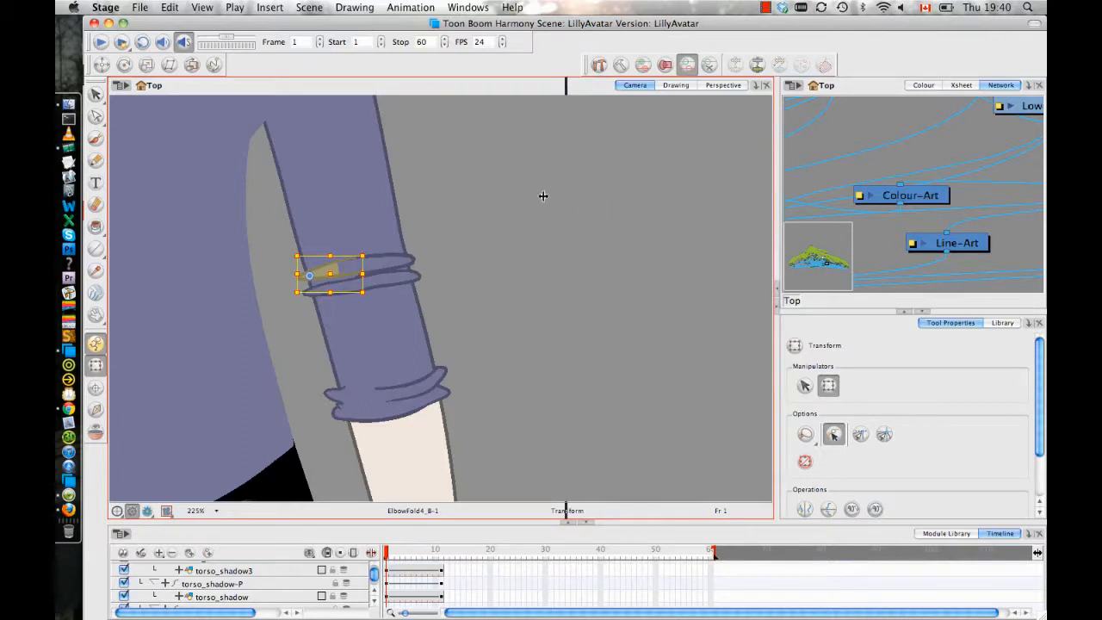
Enlarge the Network view and locate the four ElbowFold pegs and the LowerArm_B-P peg
drag(543, 196, 536, 195)
key(space)
drag(269, 239, 276, 346)
click(801, 311)
key(space)
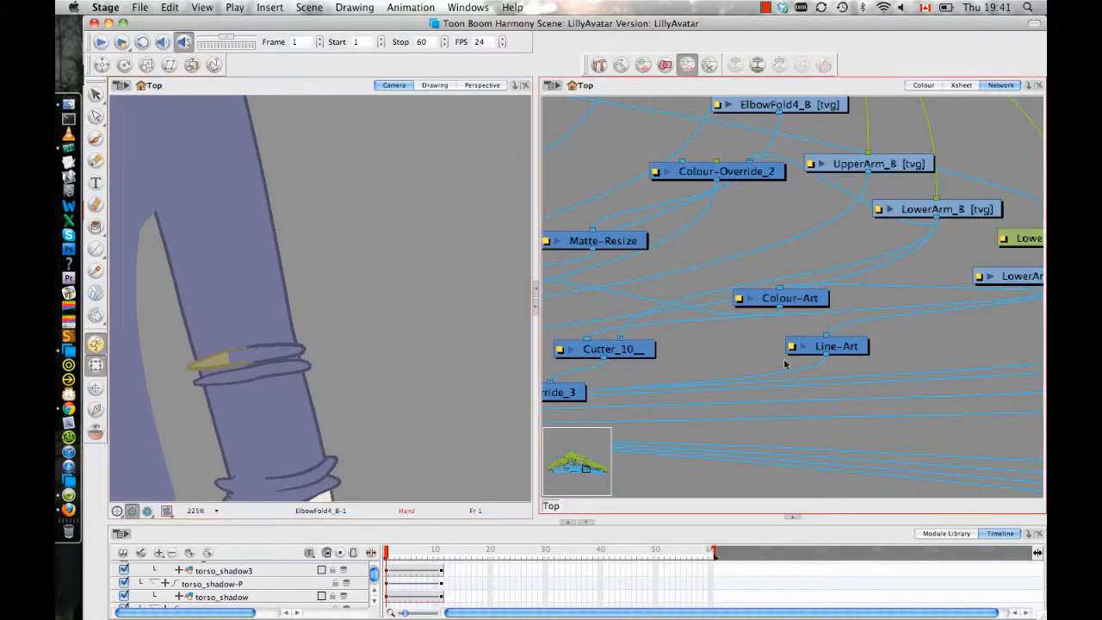
scroll(784, 363, up, 5)
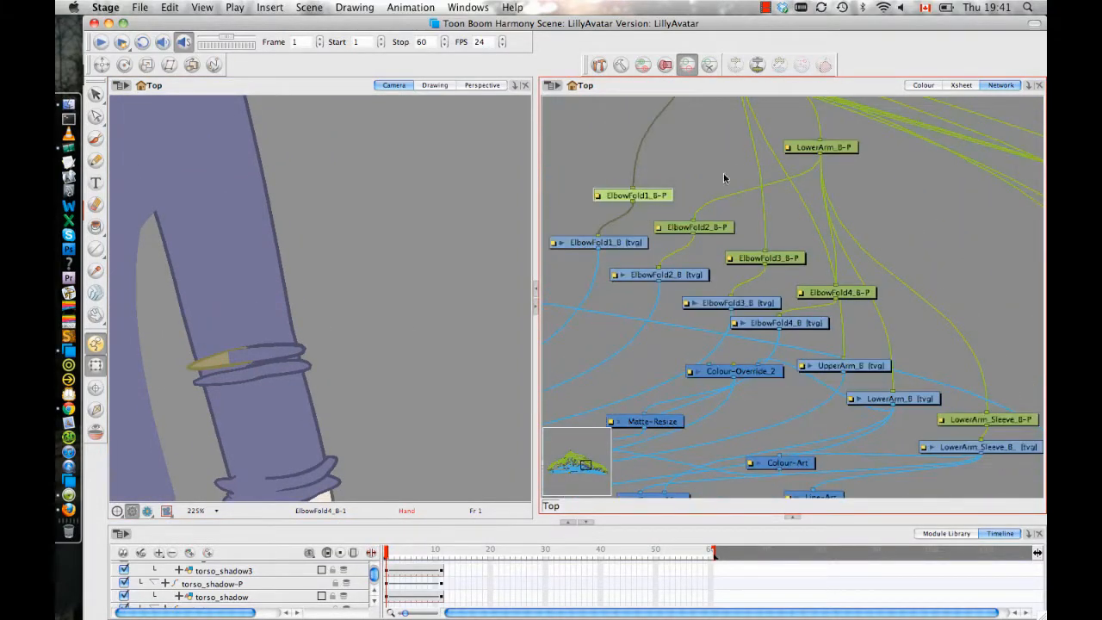
scroll(723, 178, up, 5)
scroll(943, 421, down, 3)
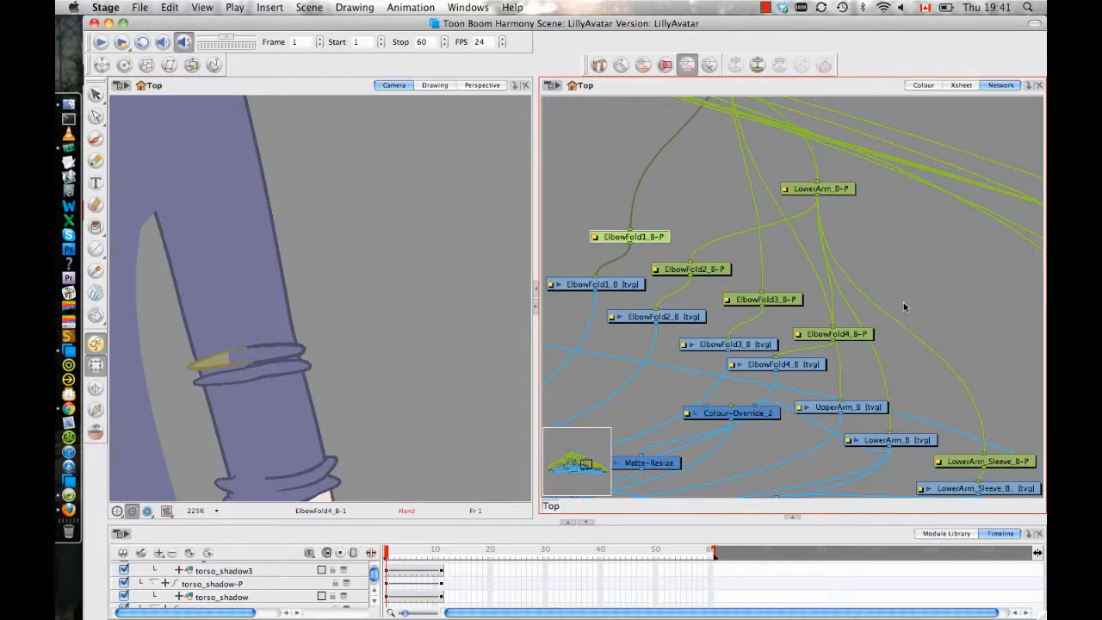
Move the LowerArm_B-P peg aside in the network to expose its connections to the elbow folds
click(342, 556)
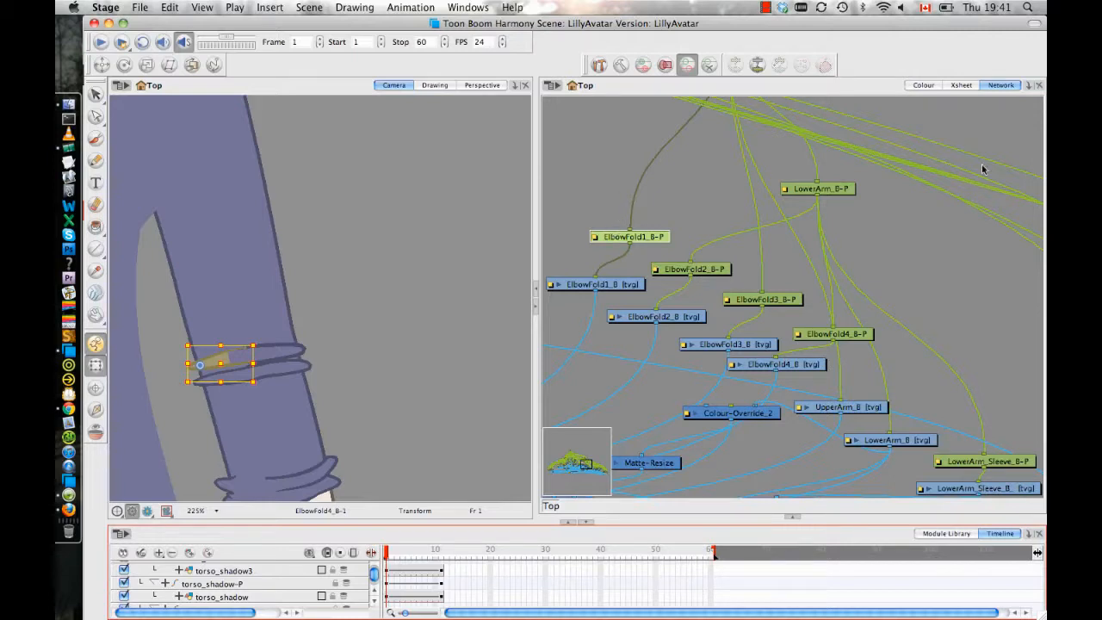
drag(895, 301, 865, 263)
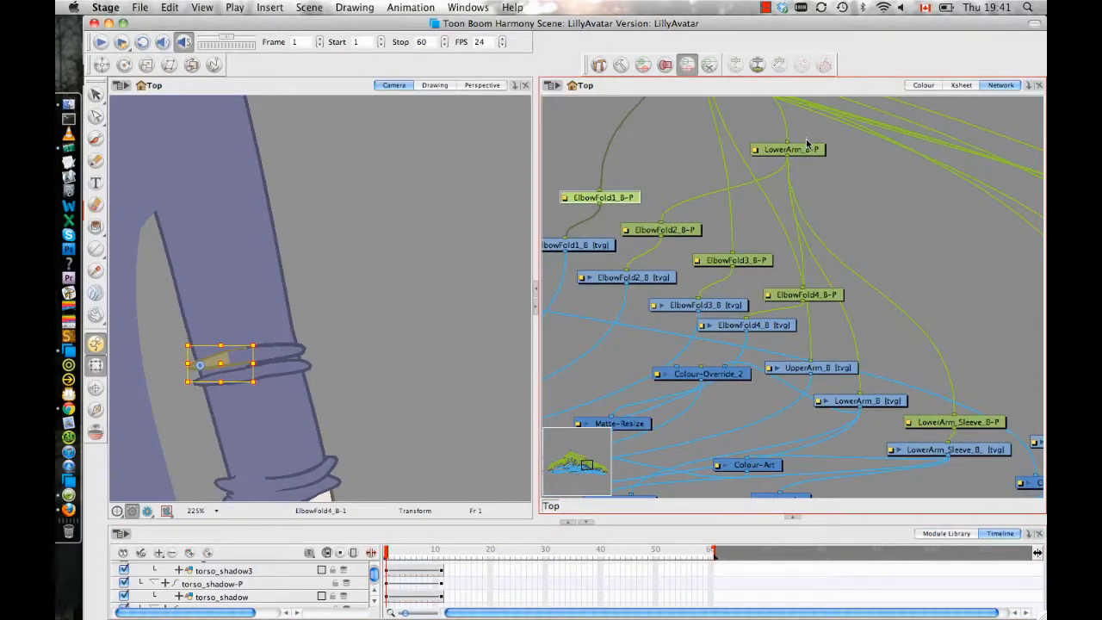
drag(810, 151, 896, 162)
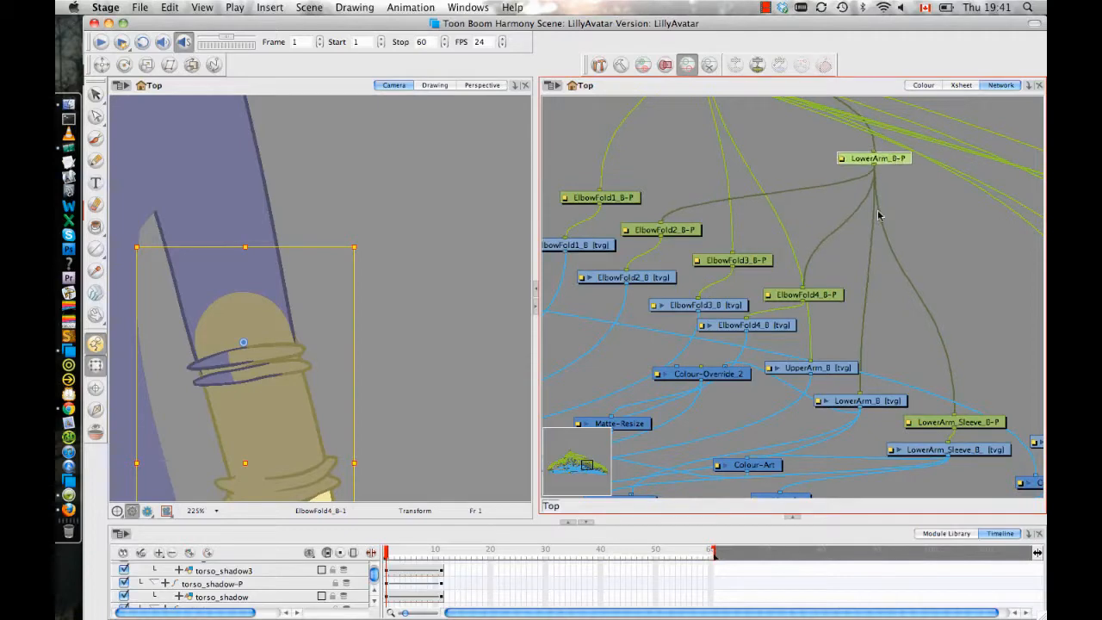
drag(857, 293, 799, 310)
Reposition the UpperArm_B-P peg in the network to expose its connections to the elbow folds and lower arm
scroll(774, 276, up, 5)
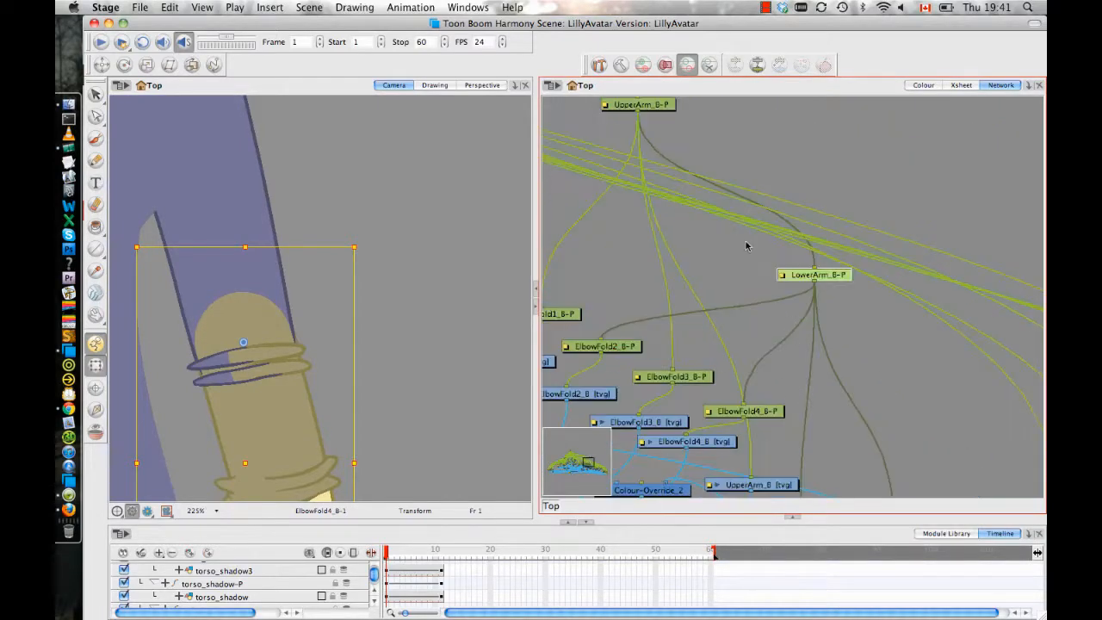
scroll(726, 177, up, 3)
drag(653, 163, 695, 130)
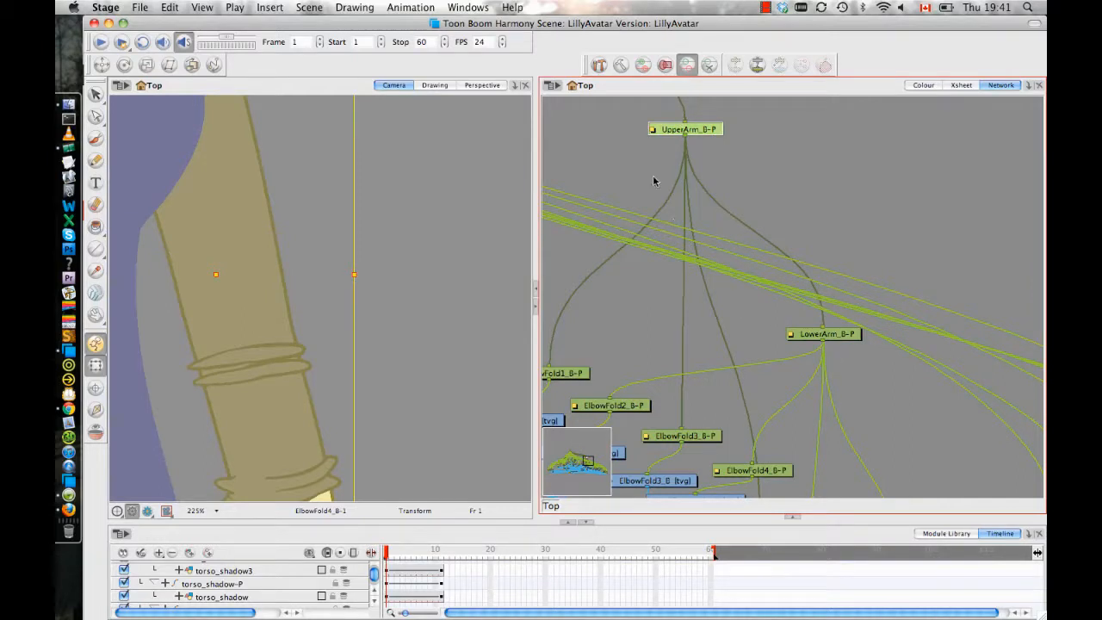
scroll(732, 306, down, 3)
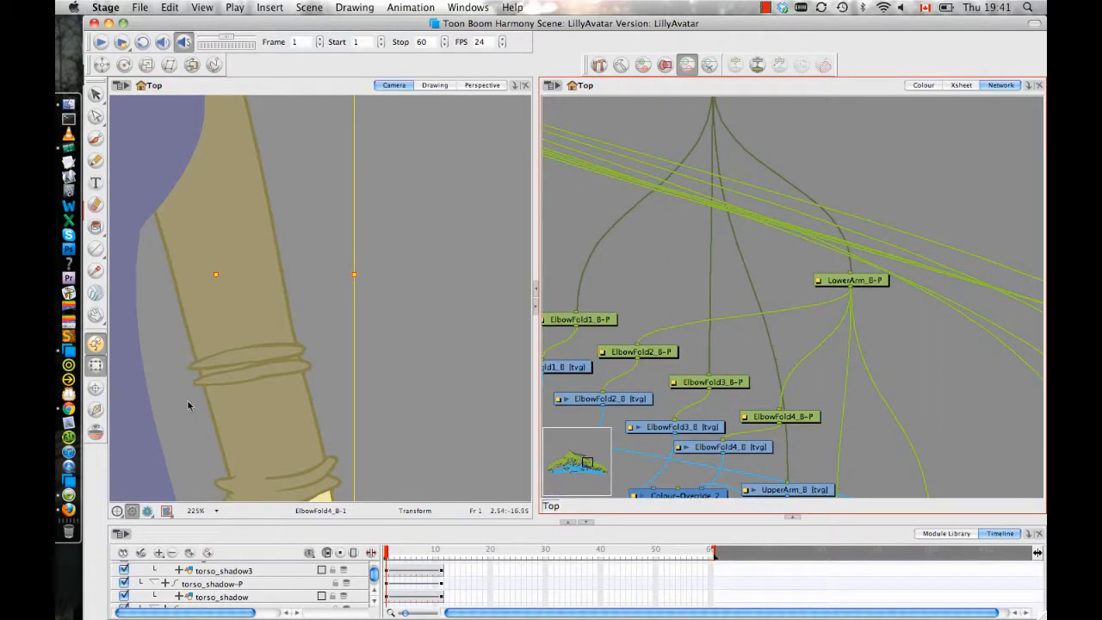
drag(1007, 464, 1005, 409)
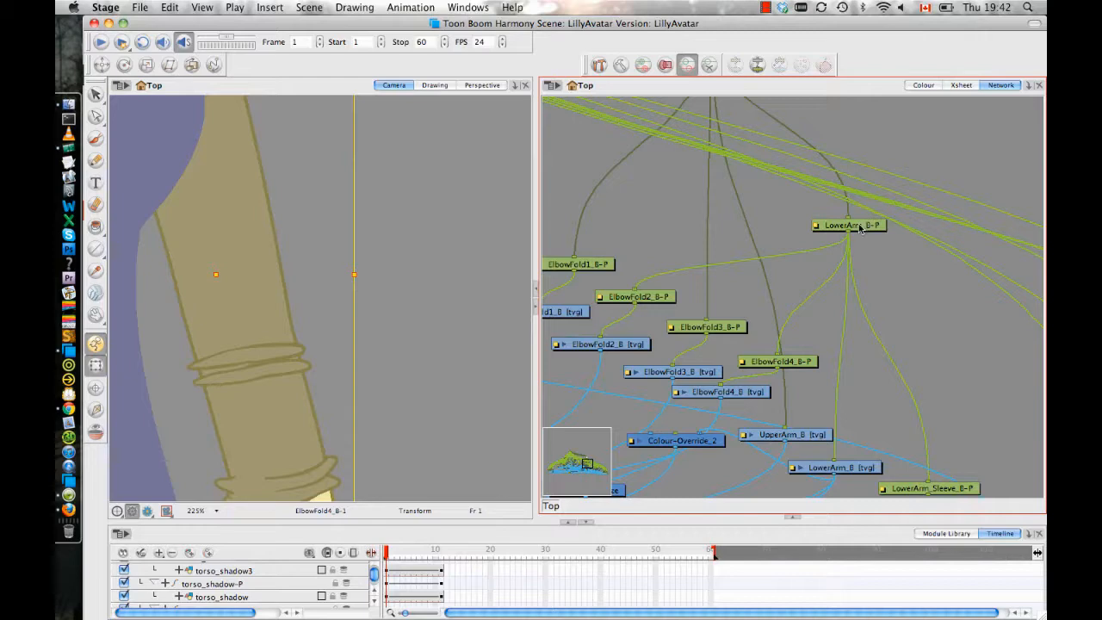
Select the LowerArm_B-P, ElbowFold4_B-P and LowerArm_Sleeve_B-P pegs in turn to trace which arm parts each controls
drag(859, 227, 862, 240)
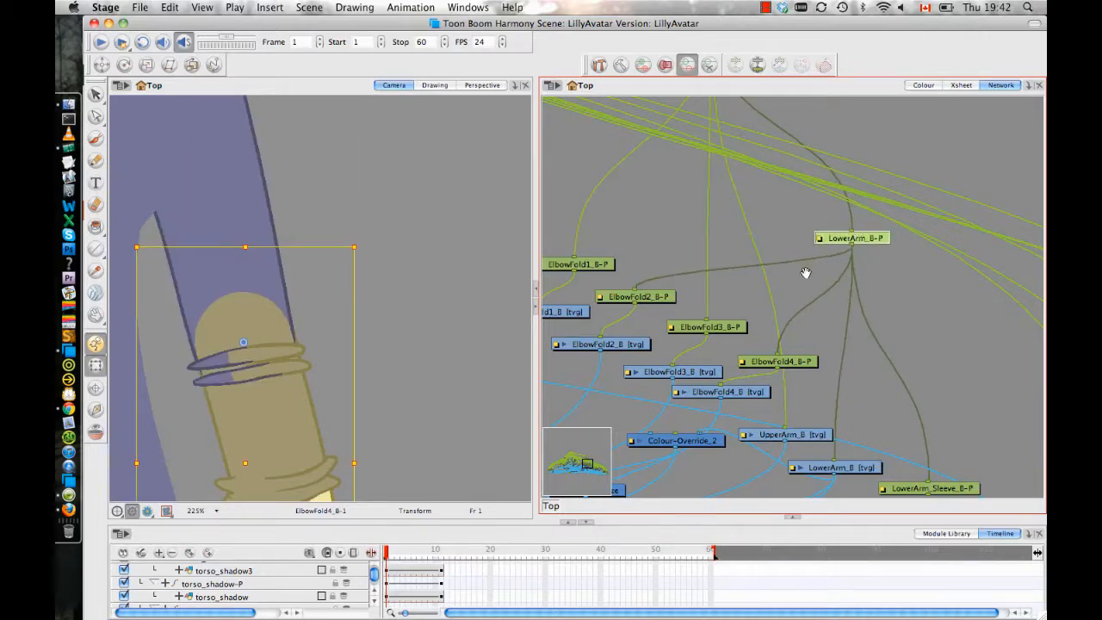
drag(805, 273, 732, 31)
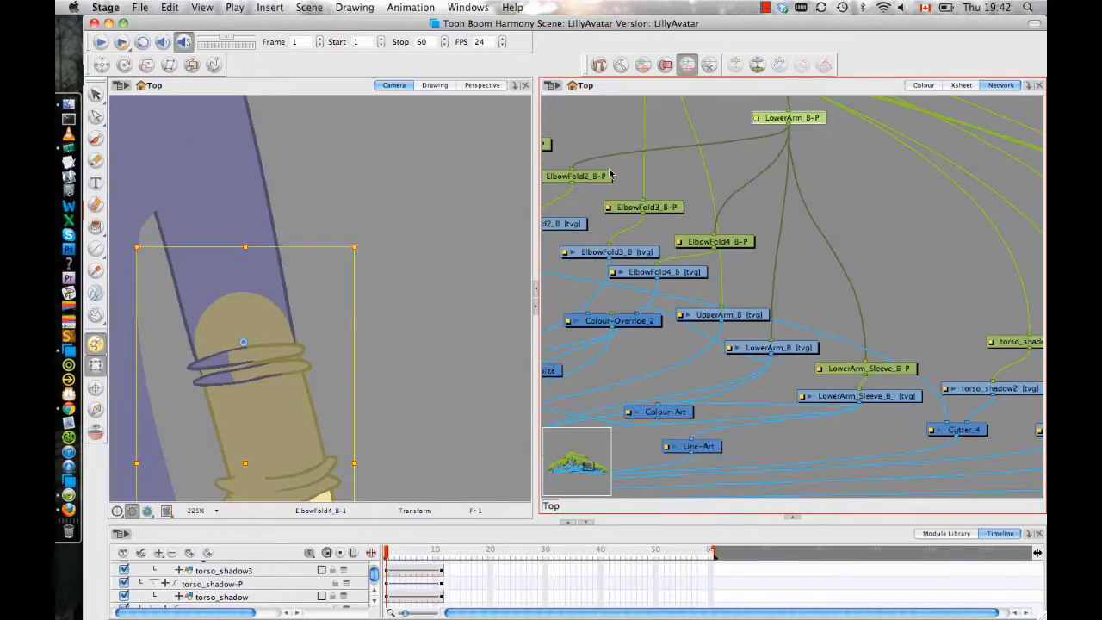
click(717, 242)
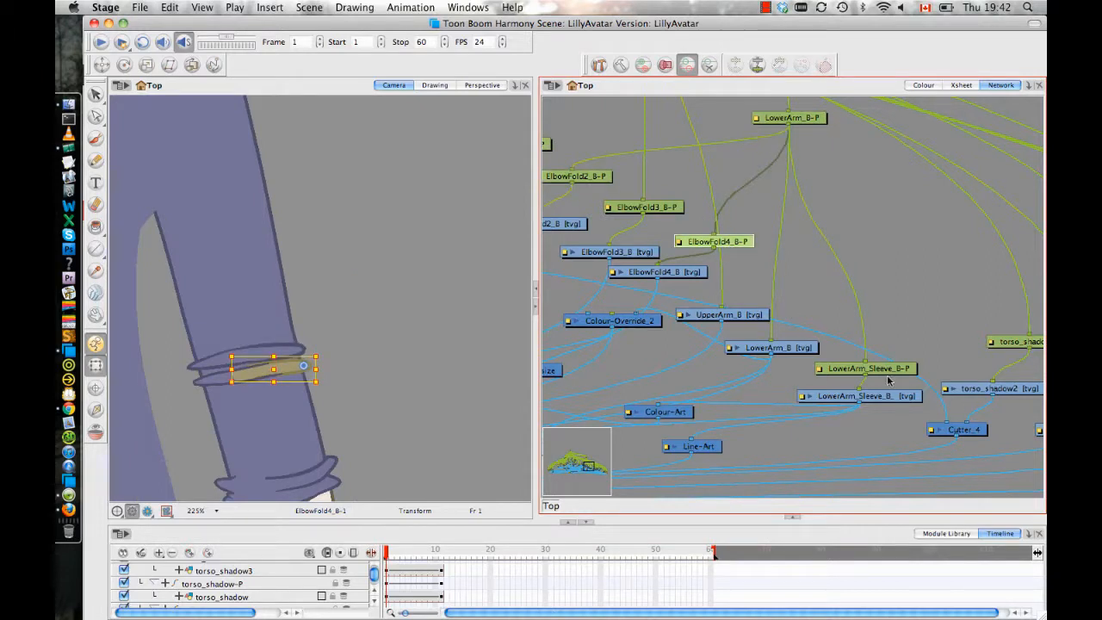
drag(290, 389, 297, 358)
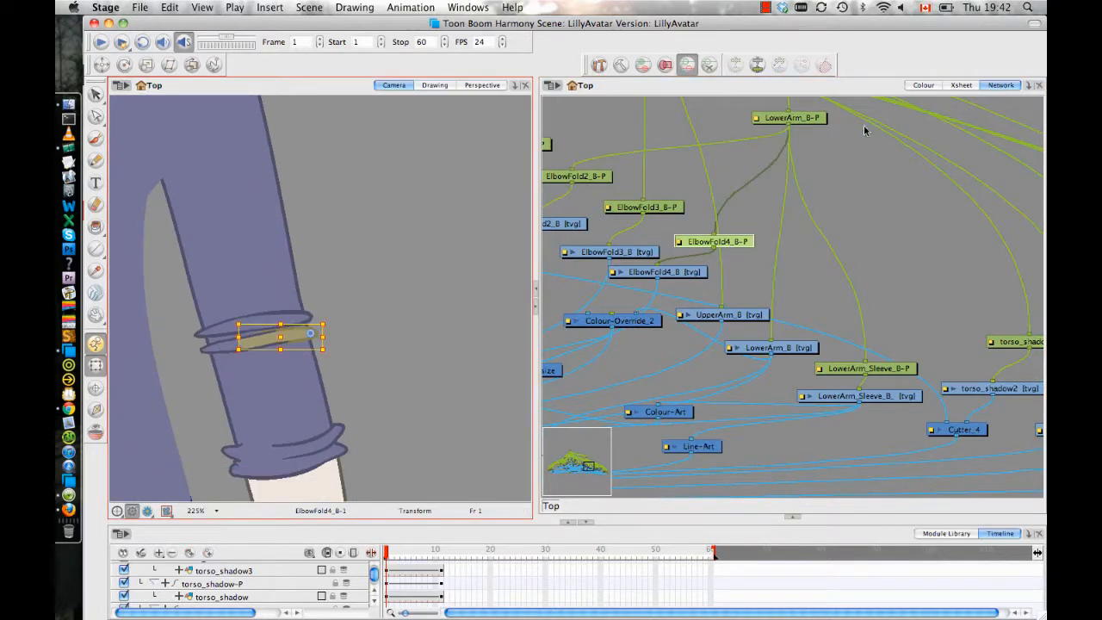
click(890, 368)
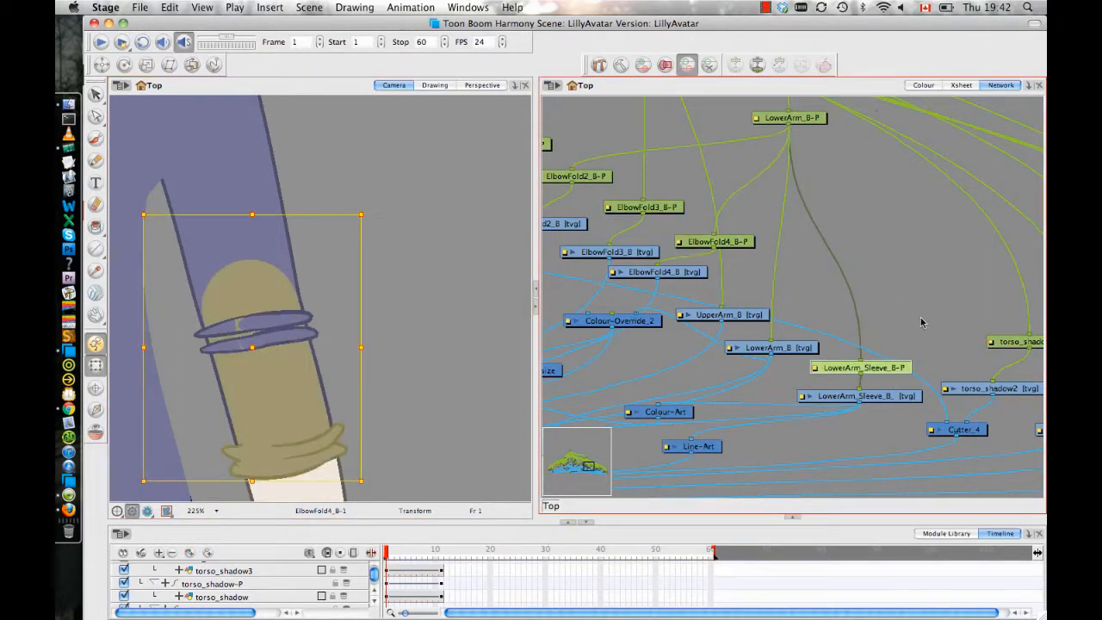
drag(866, 229, 902, 313)
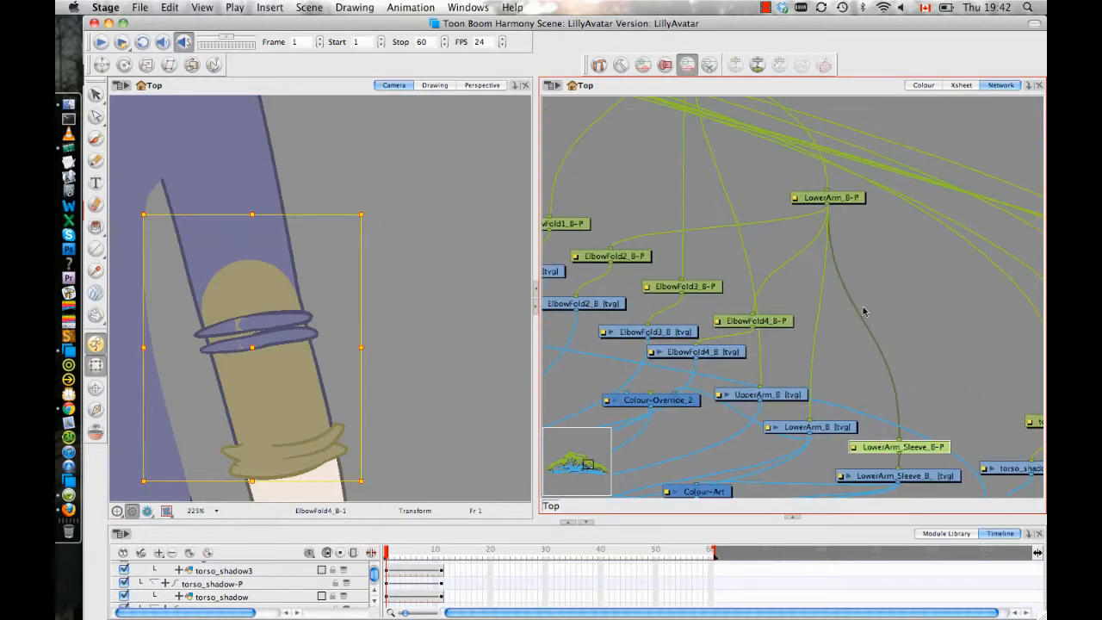
drag(720, 422, 801, 276)
click(465, 245)
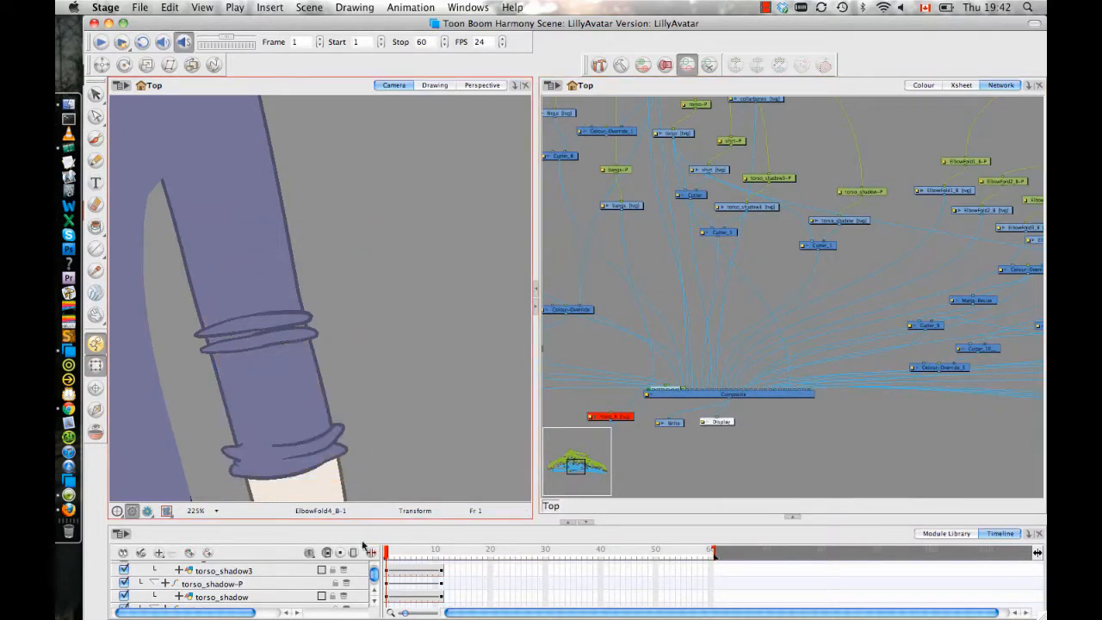
Select the complete forearm with its sleeve and folds, and move it down away from the upper arm
click(308, 382)
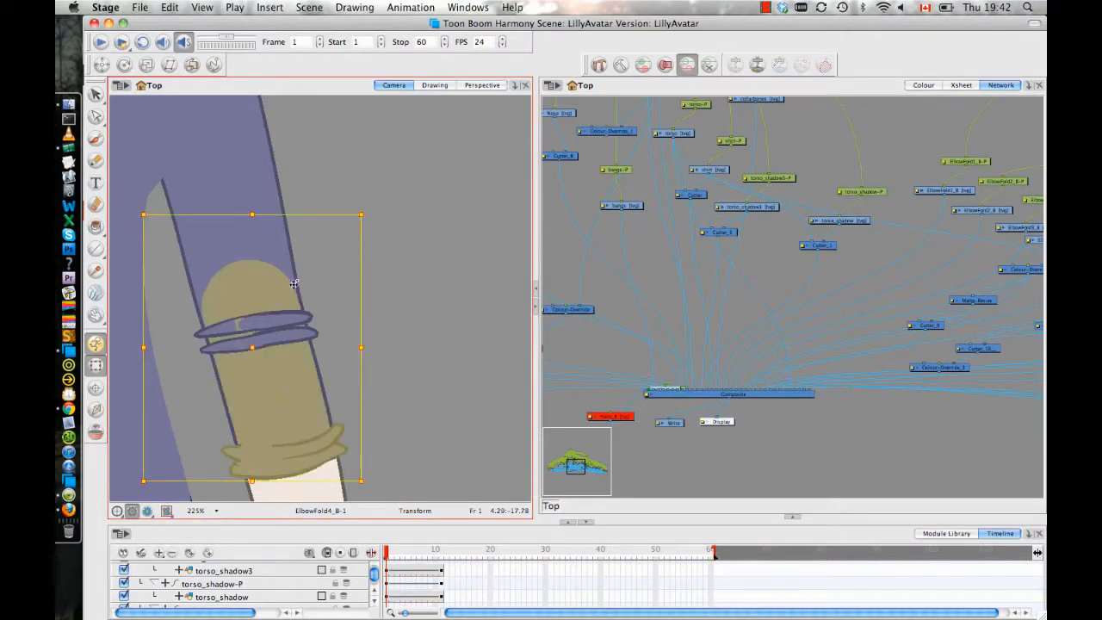
scroll(422, 246, down, 5)
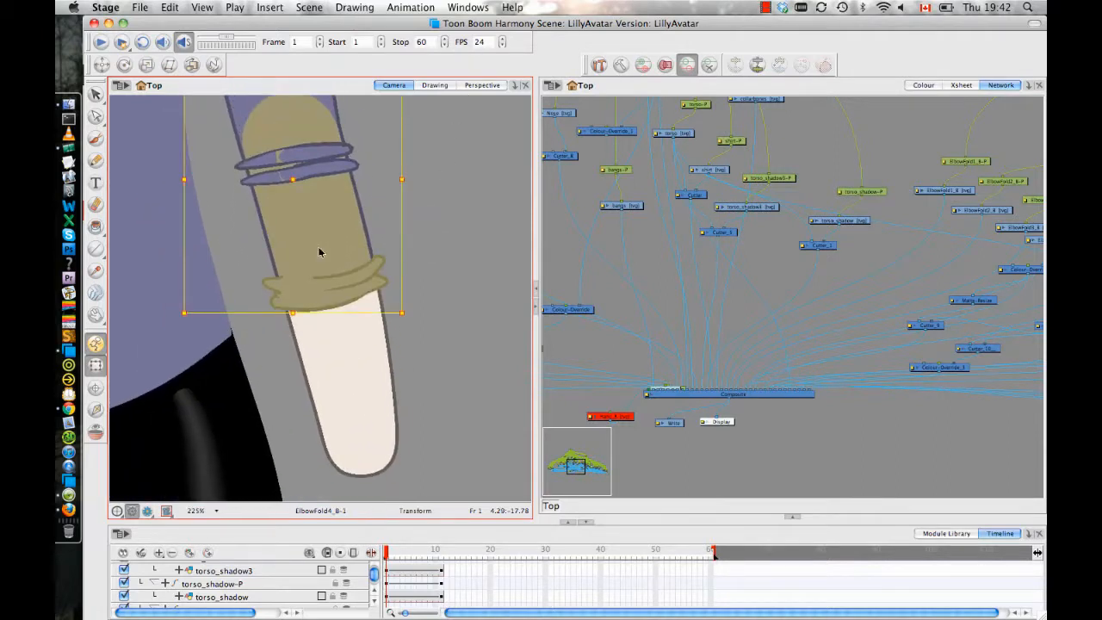
click(345, 410)
scroll(418, 214, right, 3)
scroll(418, 214, up, 2)
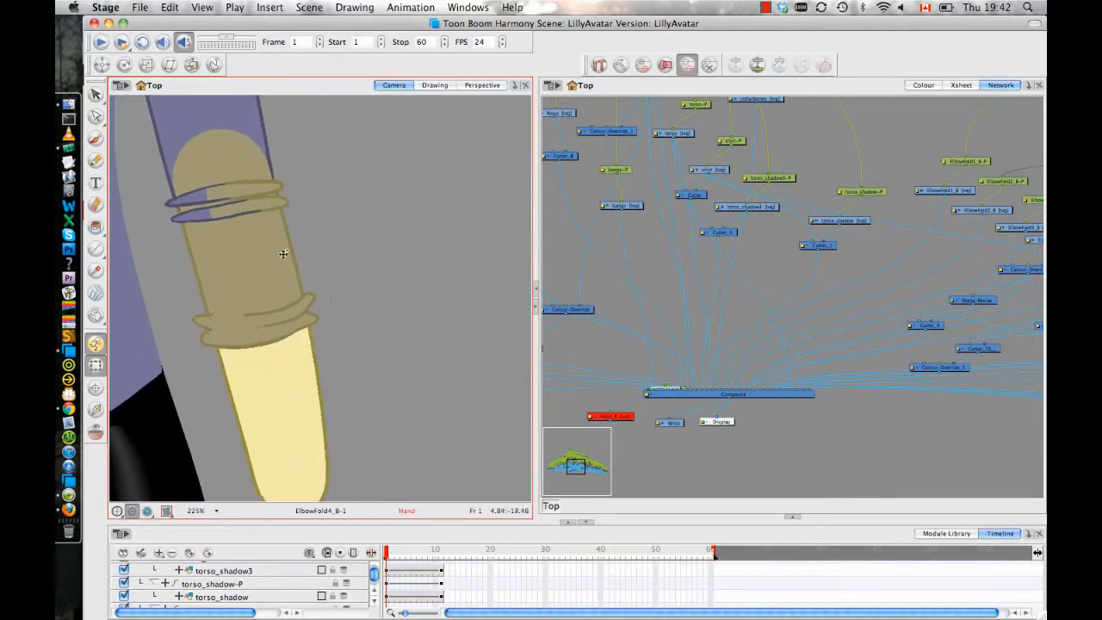
scroll(301, 357, up, 3)
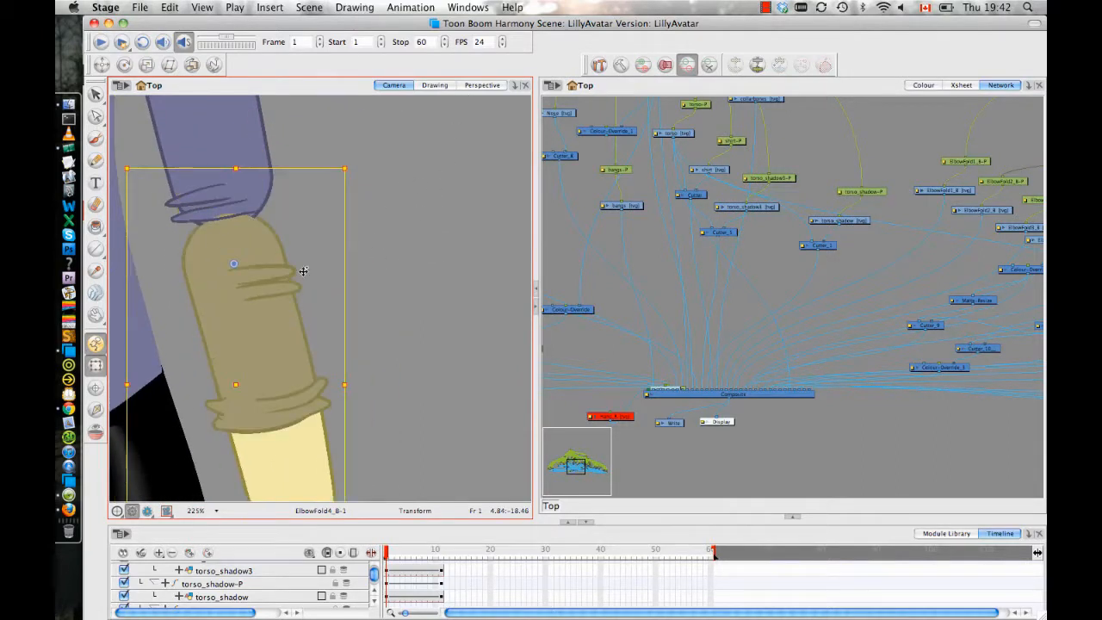
click(372, 240)
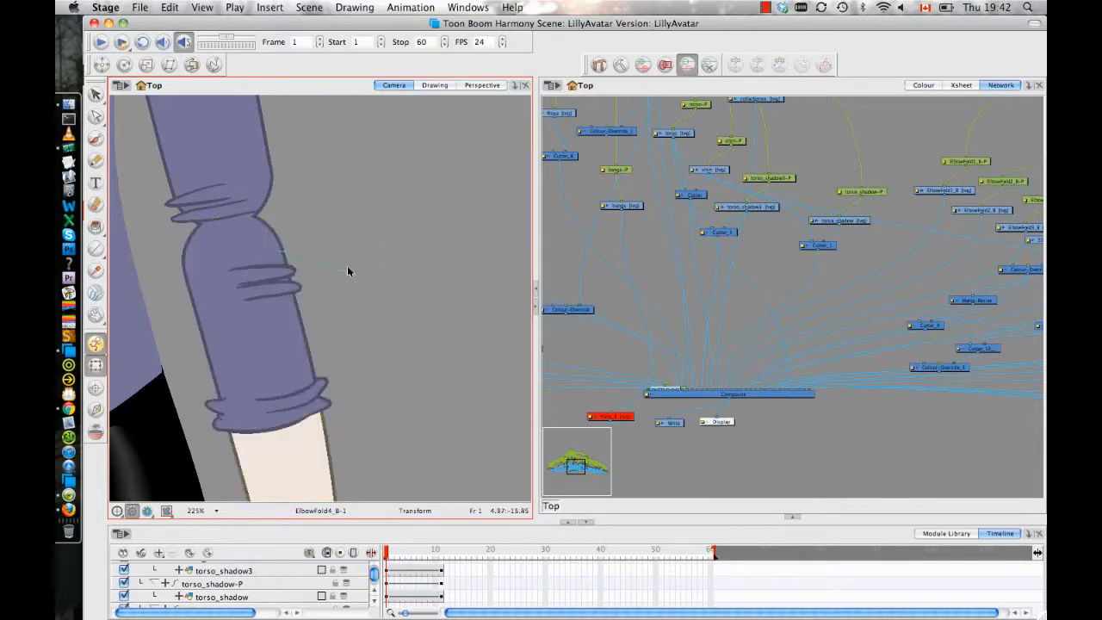
Undo the forearm move so the arm reconnects at the elbow, and clear the selection
drag(347, 266, 351, 264)
key(super+z)
click(438, 217)
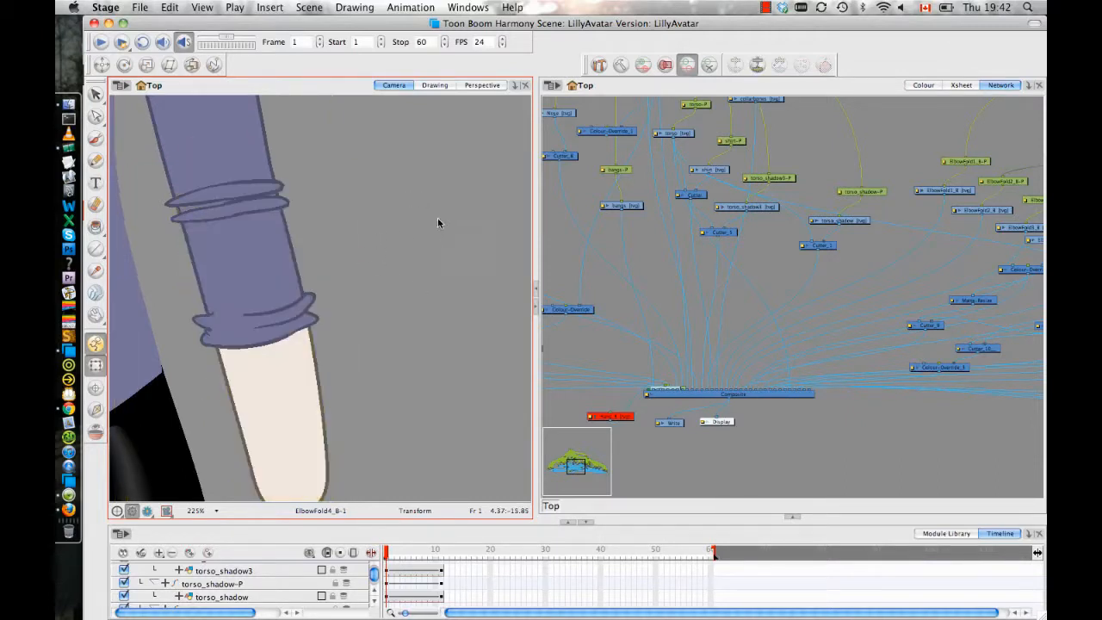
click(380, 231)
Move the Line-Art, Colour-Art and Cutter_9 modules down in the network, clear of the other arm modules
drag(703, 276, 552, 283)
key(2)
key(2)
key(2)
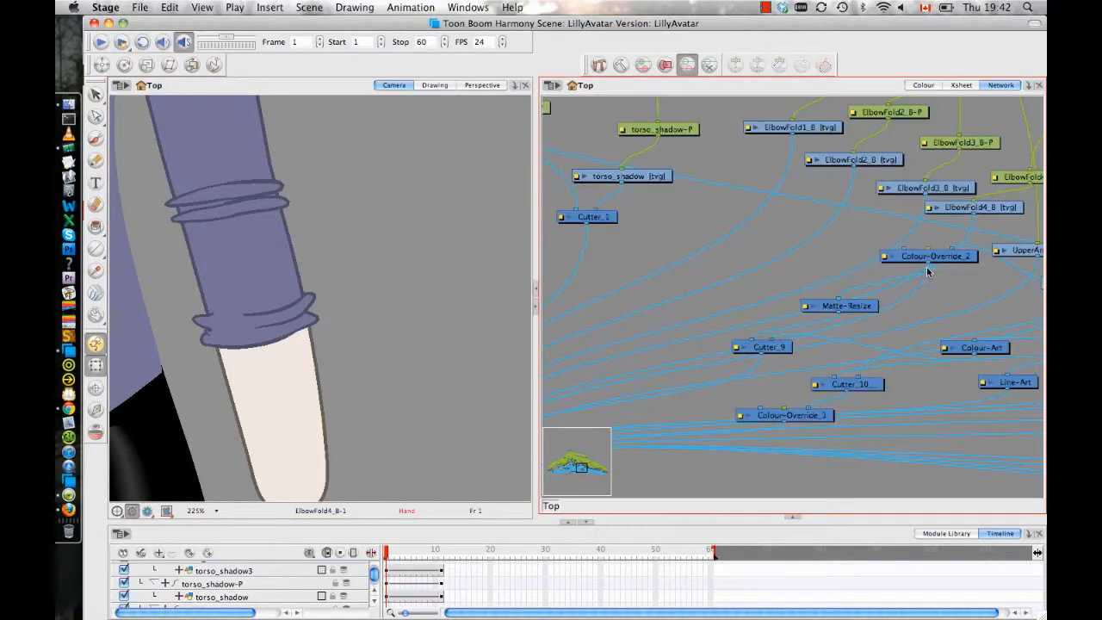
drag(928, 272, 814, 228)
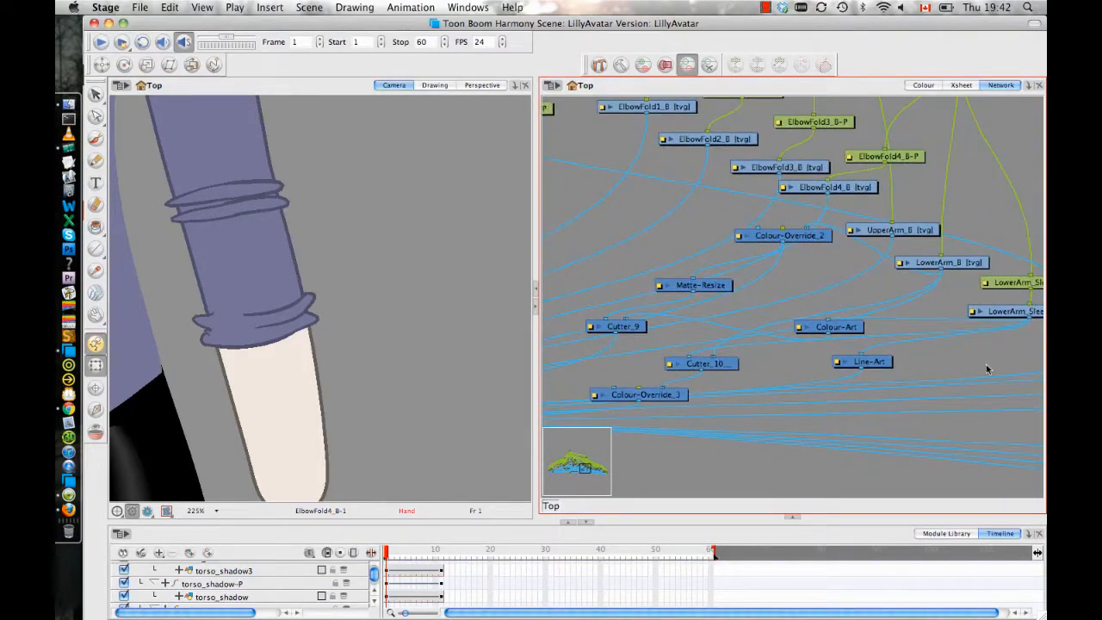
drag(987, 368, 890, 355)
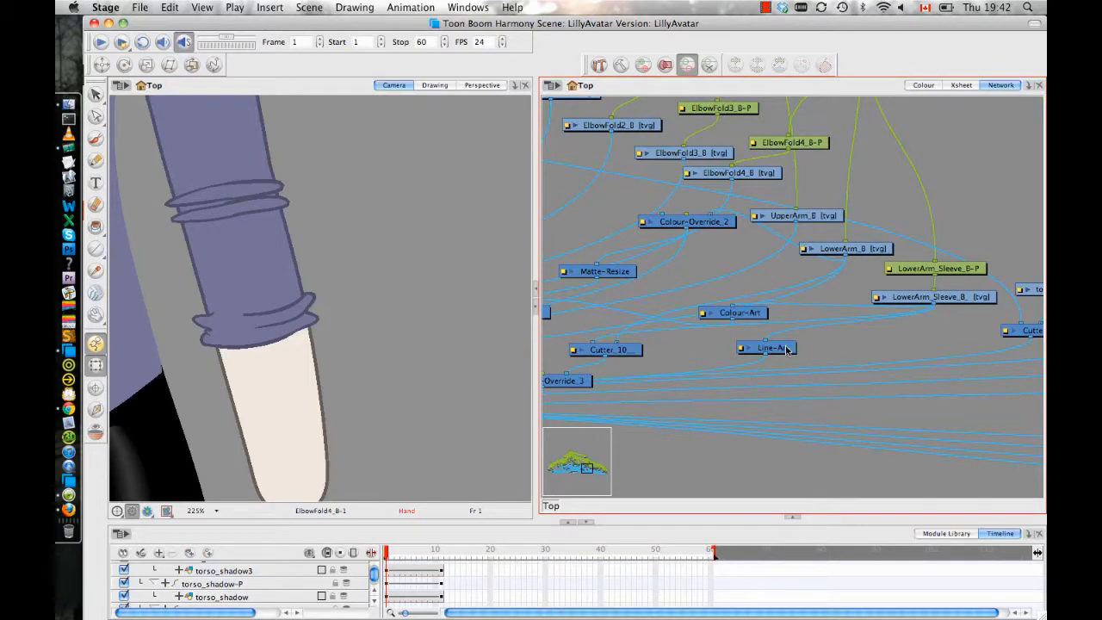
drag(785, 349, 882, 542)
drag(757, 286, 859, 454)
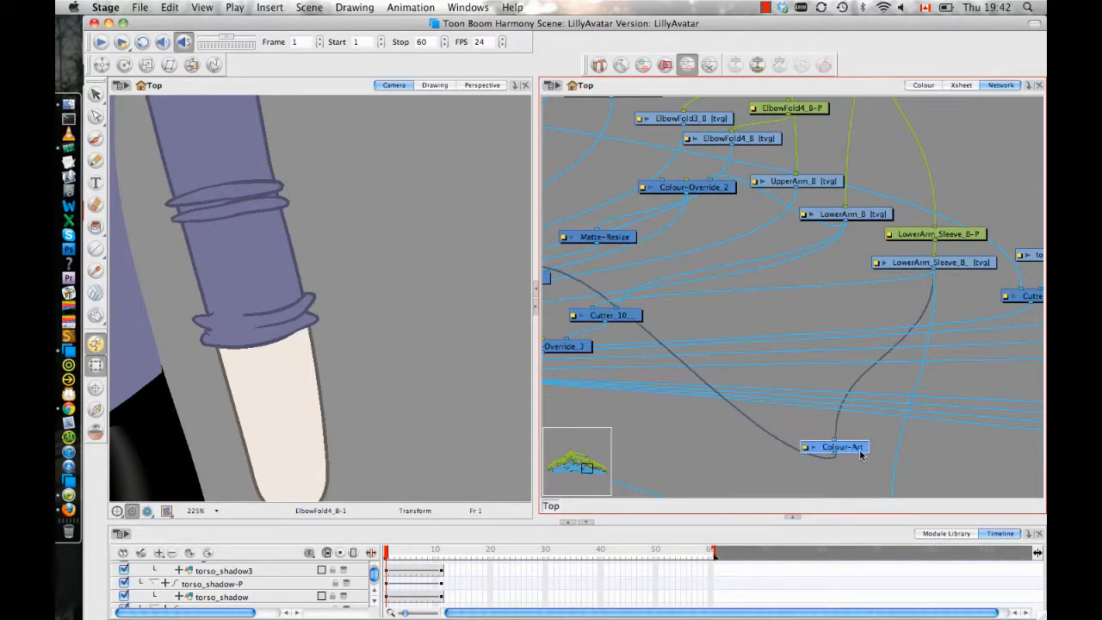
drag(615, 342, 754, 262)
drag(673, 201, 740, 516)
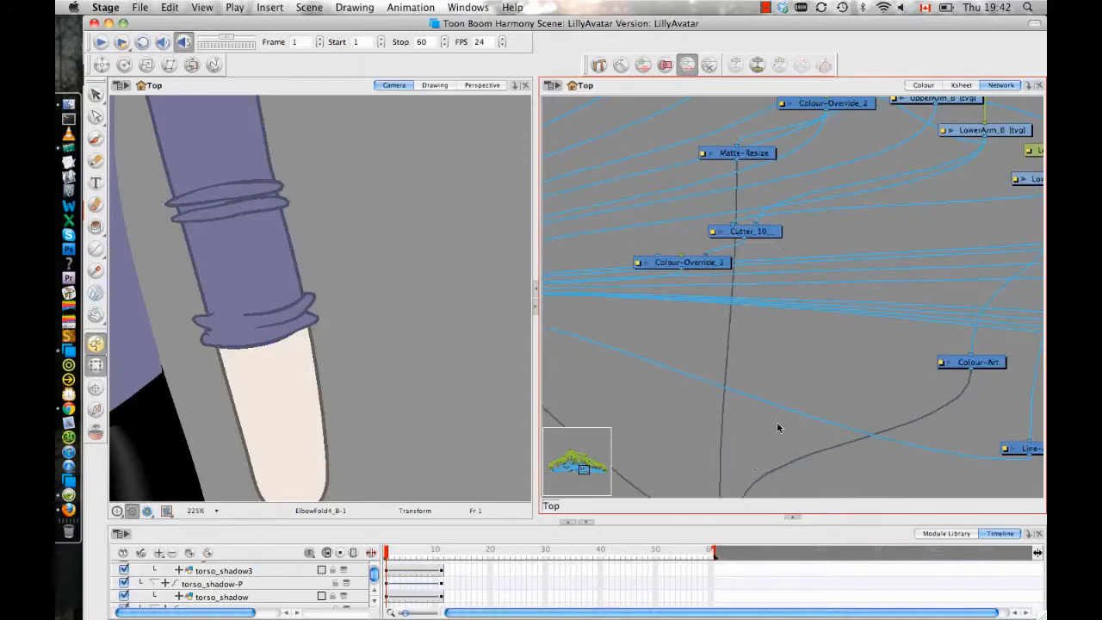
Move the Matte-Resize and Colour-Override_2 modules down below the other arm modules in the network
drag(758, 157, 855, 415)
drag(860, 222, 815, 380)
drag(810, 262, 837, 460)
drag(832, 189, 856, 181)
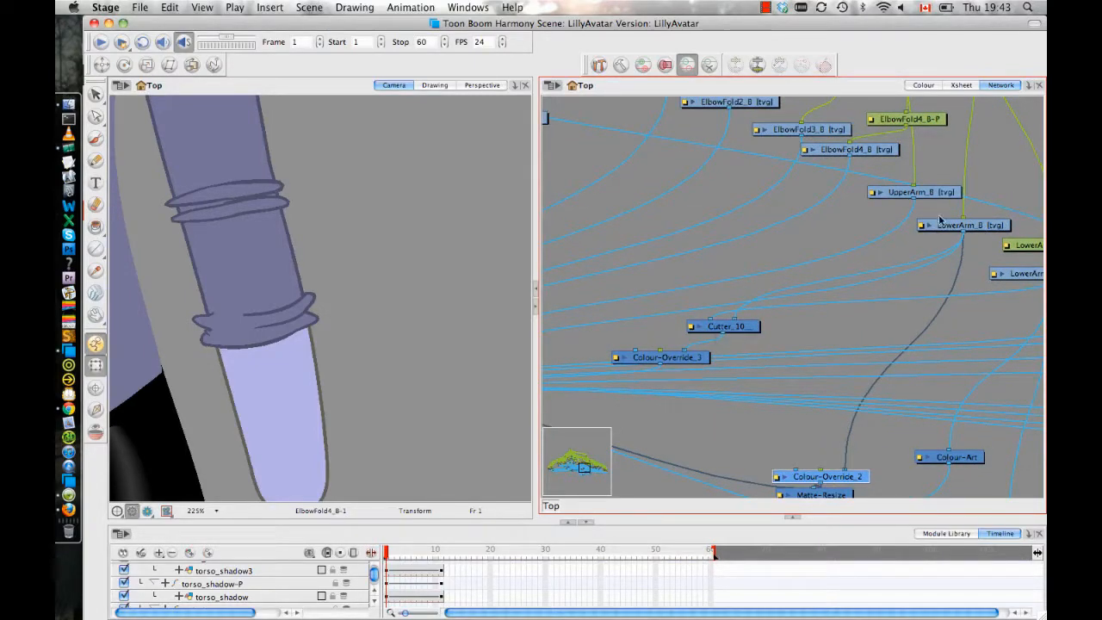
Select the LowerArm_B drawing module to examine its outgoing connections, and clear the selection
mouse_move(988, 228)
mouse_down()
mouse_move(991, 204)
mouse_move(990, 217)
mouse_up()
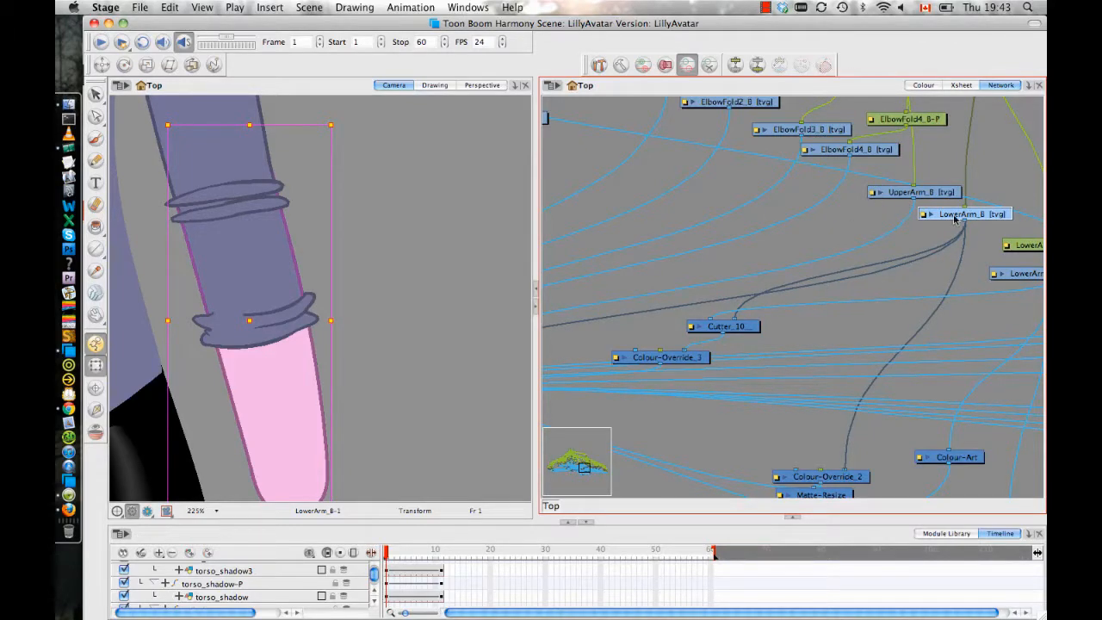
drag(583, 285, 612, 303)
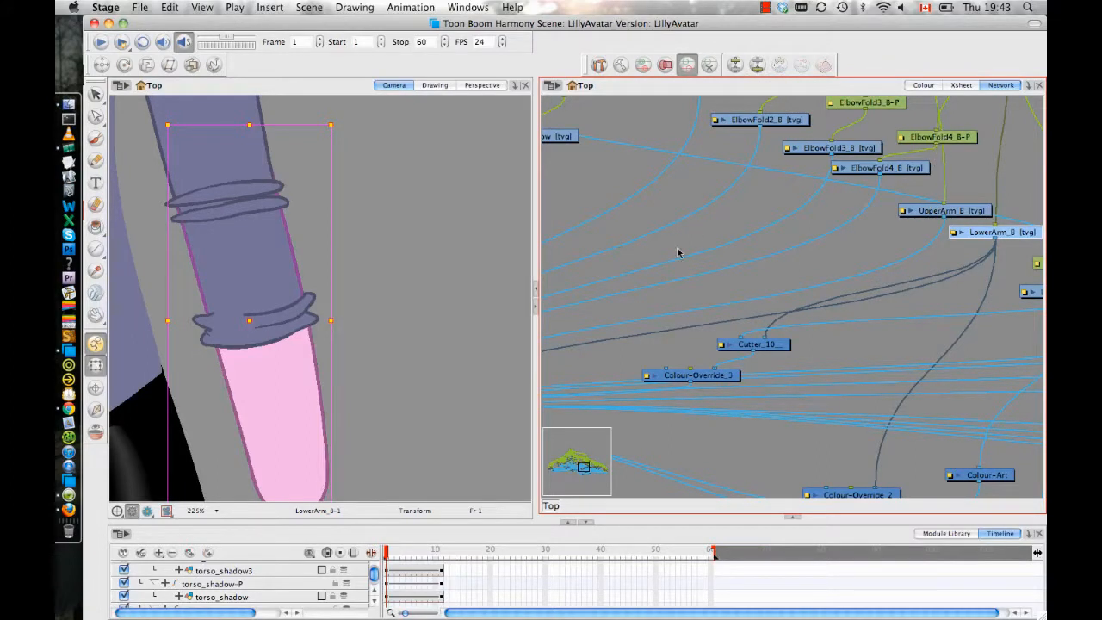
click(336, 249)
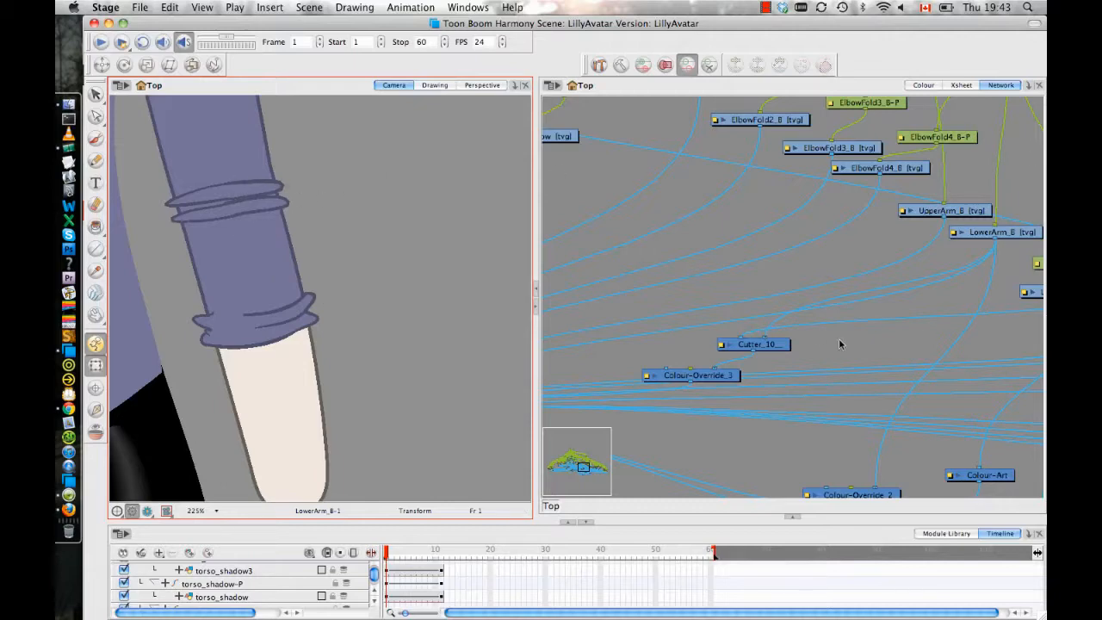
Move the Cutter_10 and Colour-Override_3 modules together so they sit closer beneath the lower arm and sleeve drawings
drag(923, 262, 859, 239)
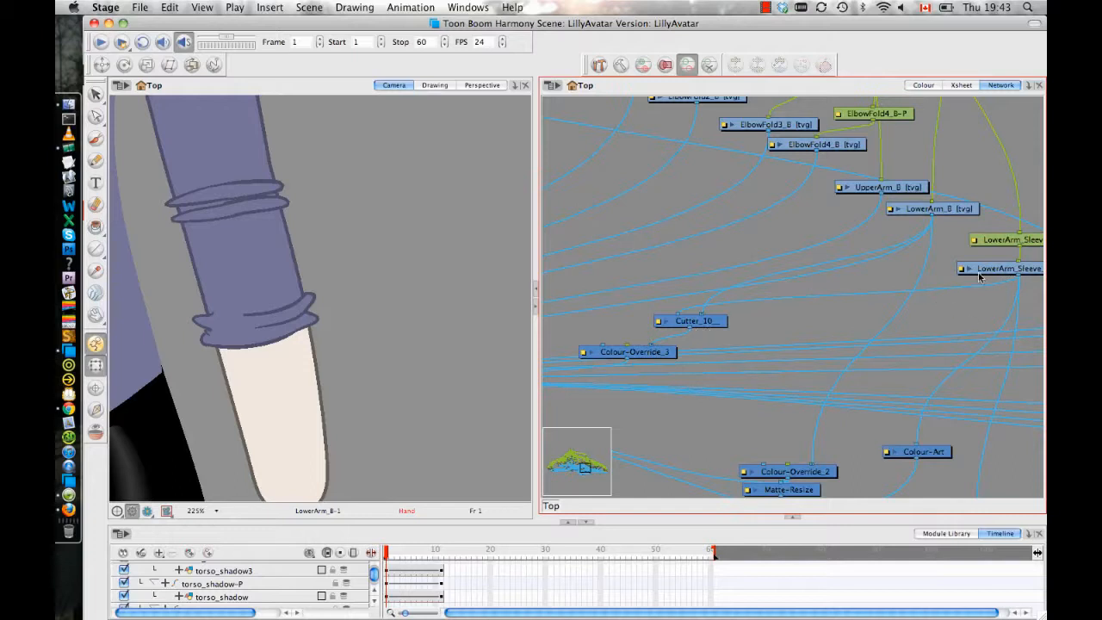
drag(691, 328, 871, 297)
drag(788, 336, 712, 488)
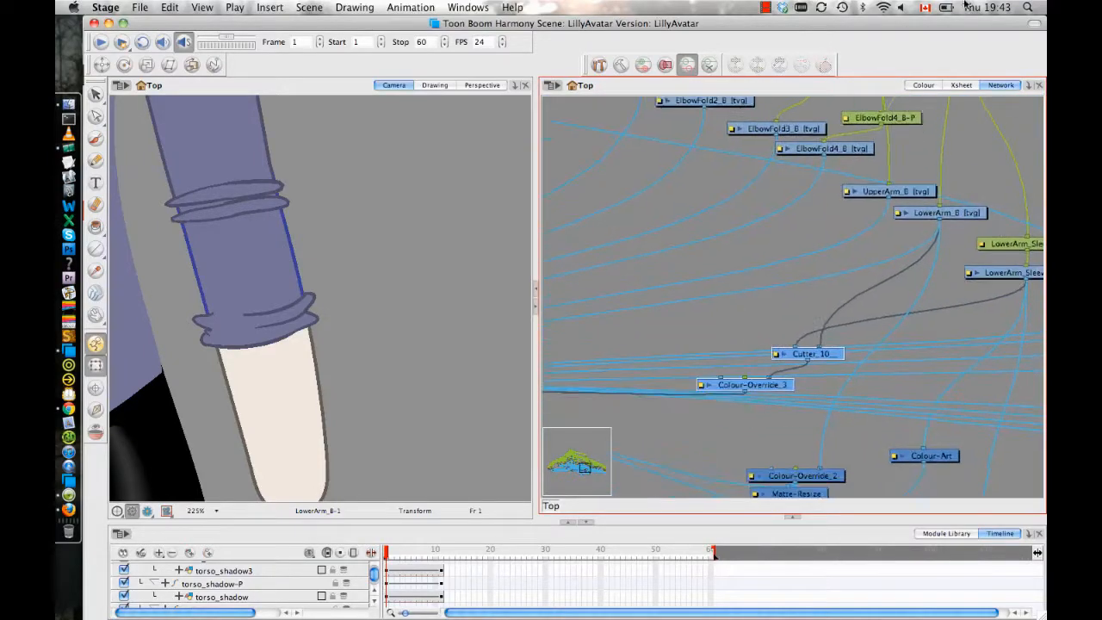
Select the UpperArm_B and LowerArm_B drawing modules in turn and trace each one's connection into the Composite
scroll(894, 235, up, 2)
scroll(917, 250, up, 2)
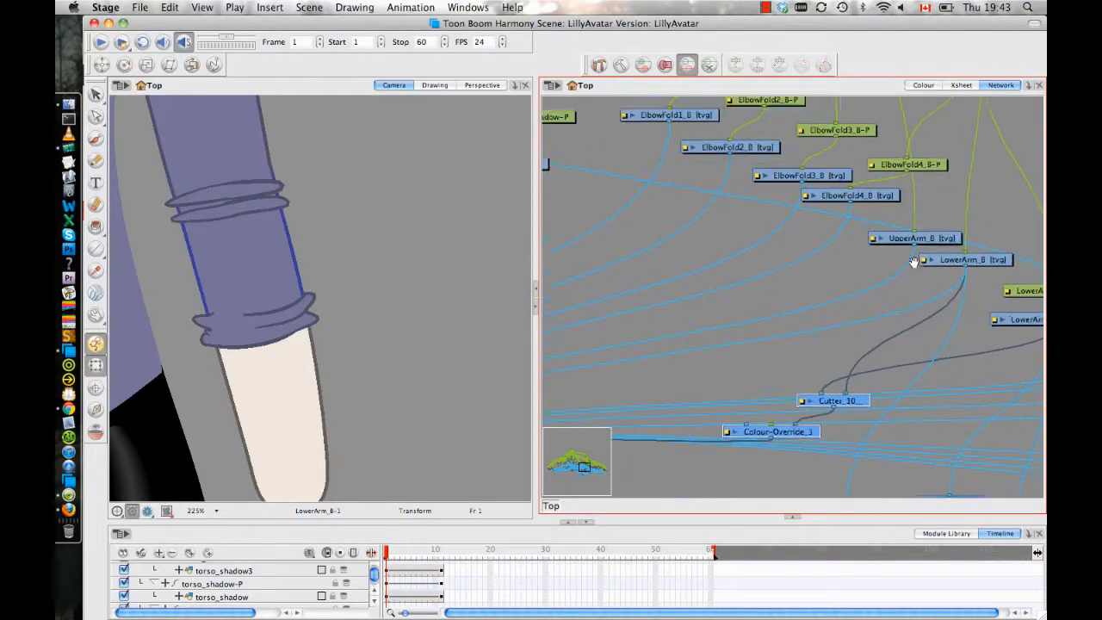
click(937, 247)
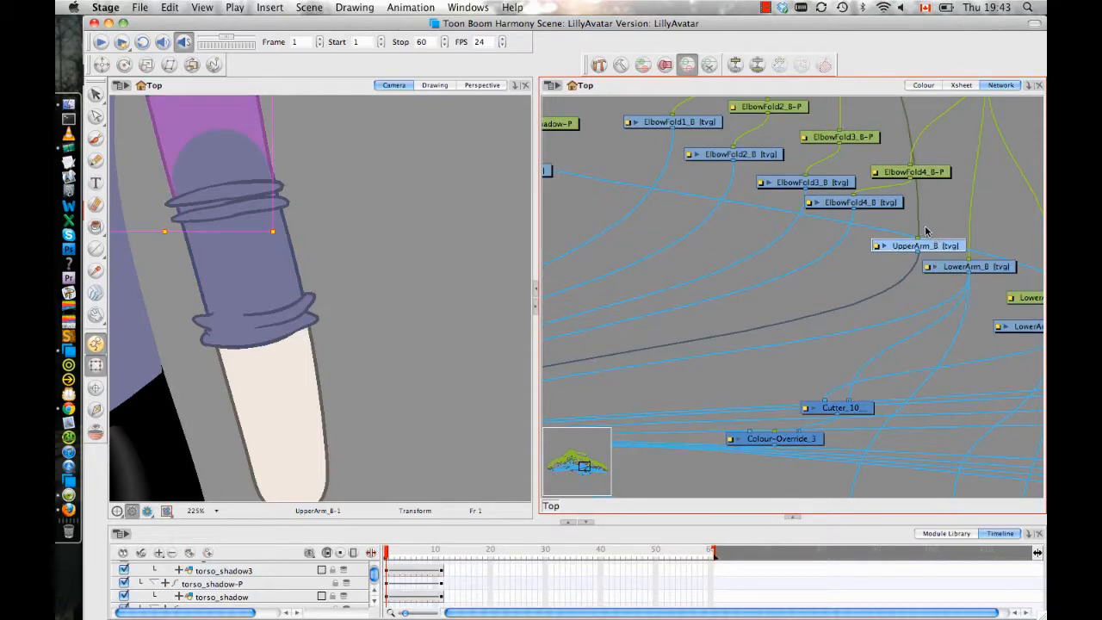
scroll(785, 408, left, 10)
scroll(816, 299, down, 5)
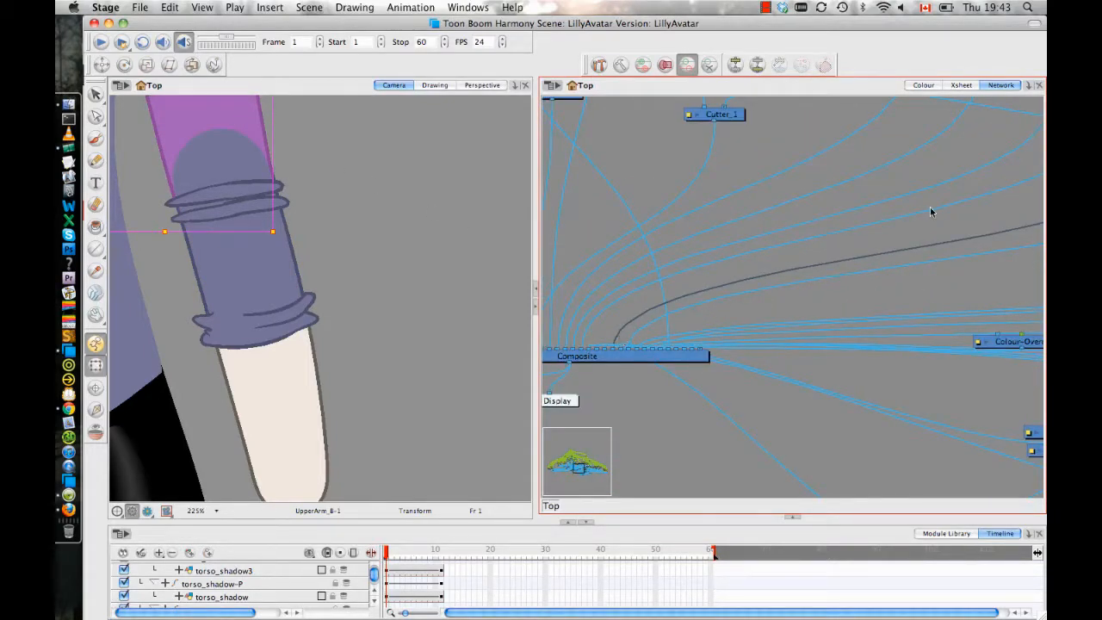
drag(931, 211, 706, 229)
click(1014, 188)
drag(625, 328, 889, 298)
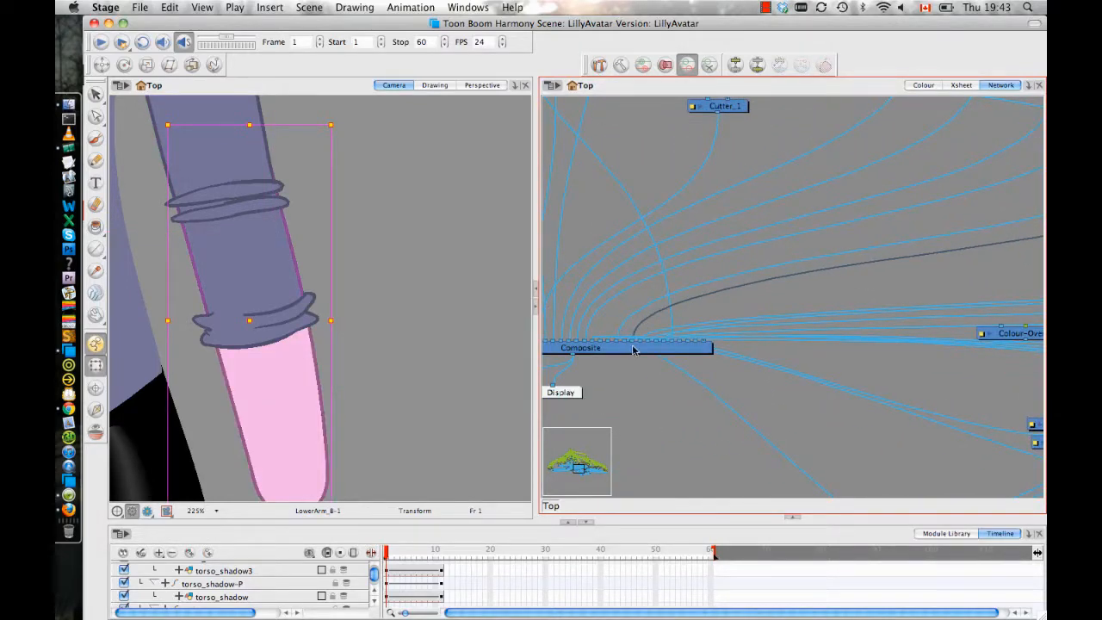
Select the four elbow fold drawings, ElbowFold1_B to ElbowFold4_B, and trace their connections into the Composite
scroll(668, 270, right, 10)
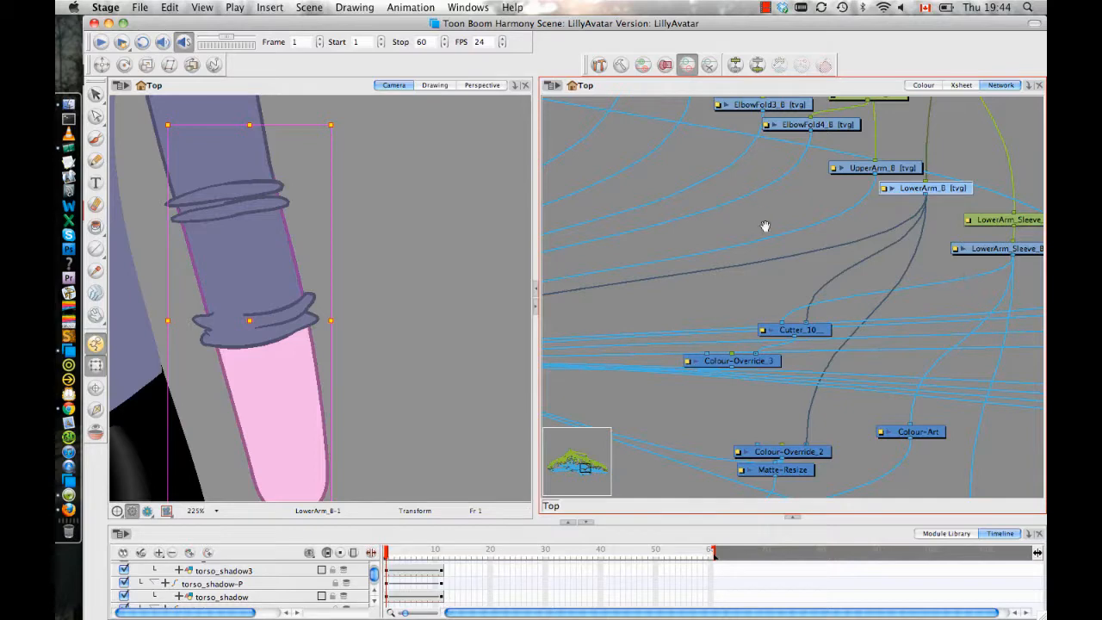
scroll(765, 229, up, 5)
scroll(925, 317, left, 3)
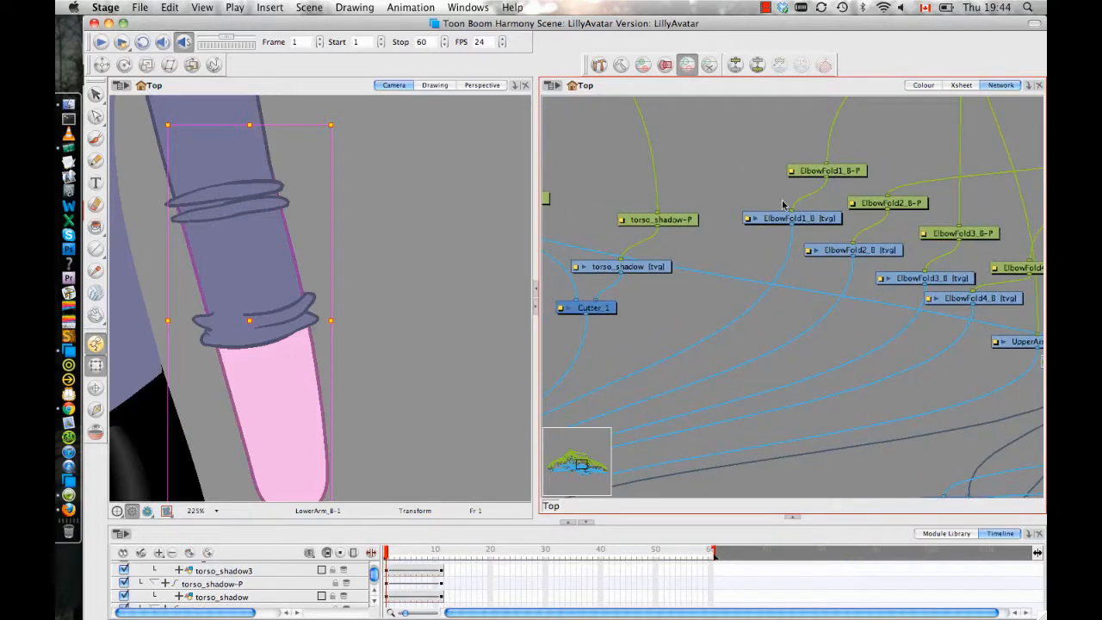
drag(968, 337, 773, 199)
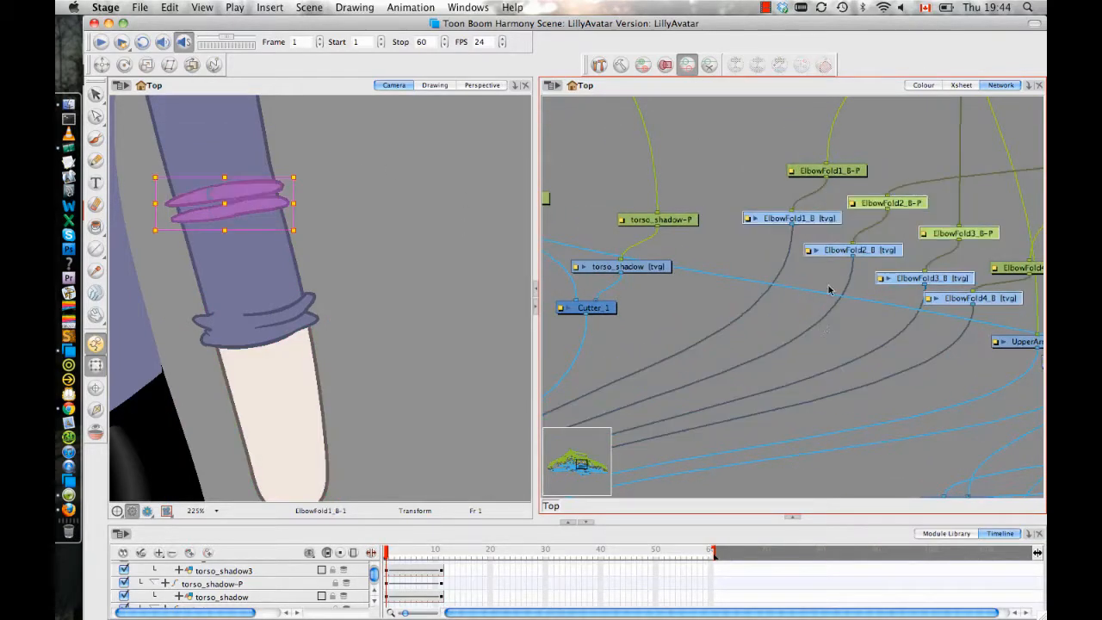
drag(695, 392, 955, 197)
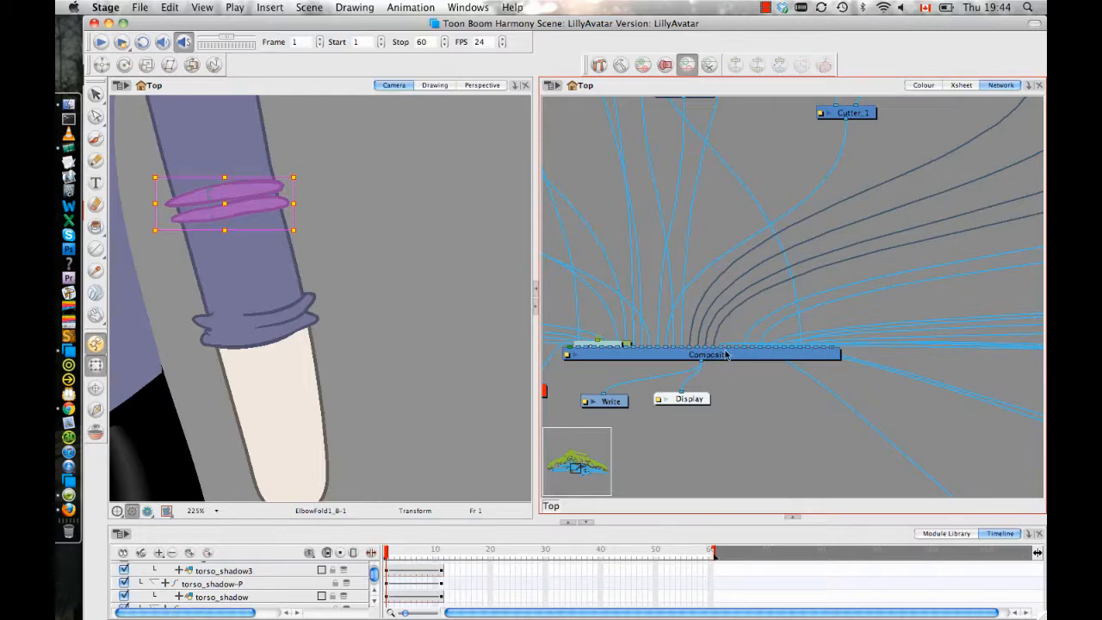
Reorder the ElbowFold4_B connection on the Composite so it sits behind the arm, and select that fold in the camera view
scroll(722, 353, up, 4)
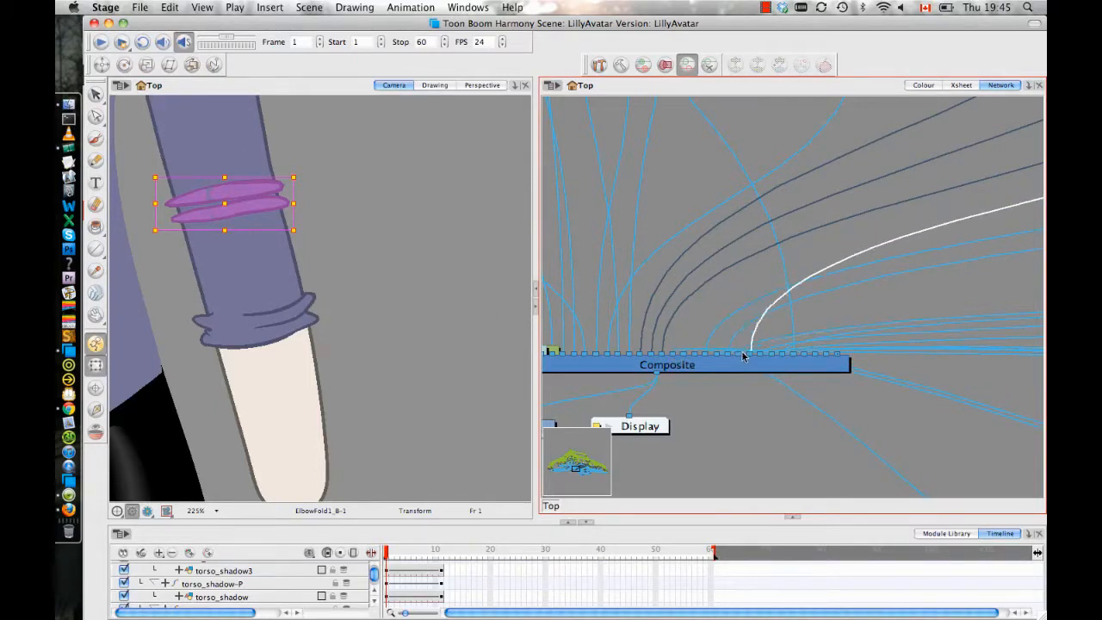
click(297, 230)
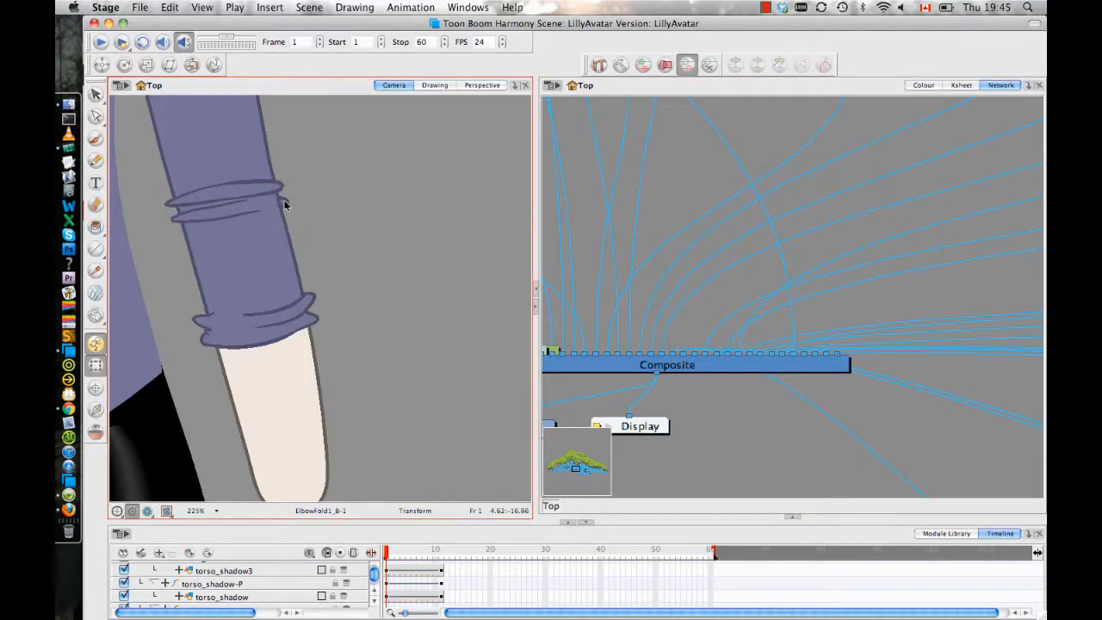
click(285, 204)
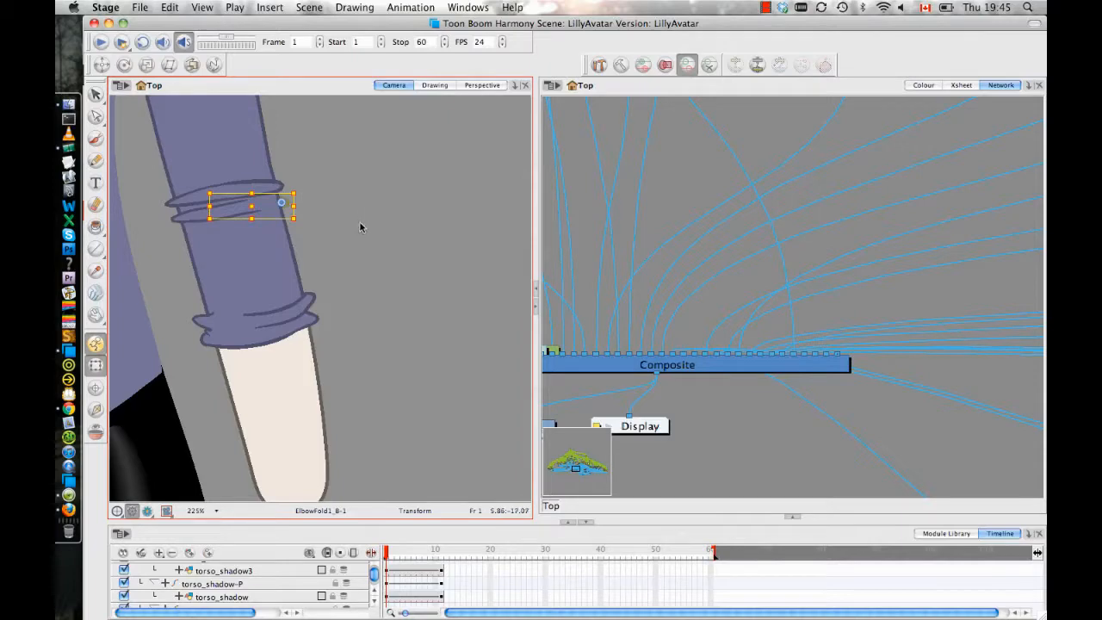
key(shift+b)
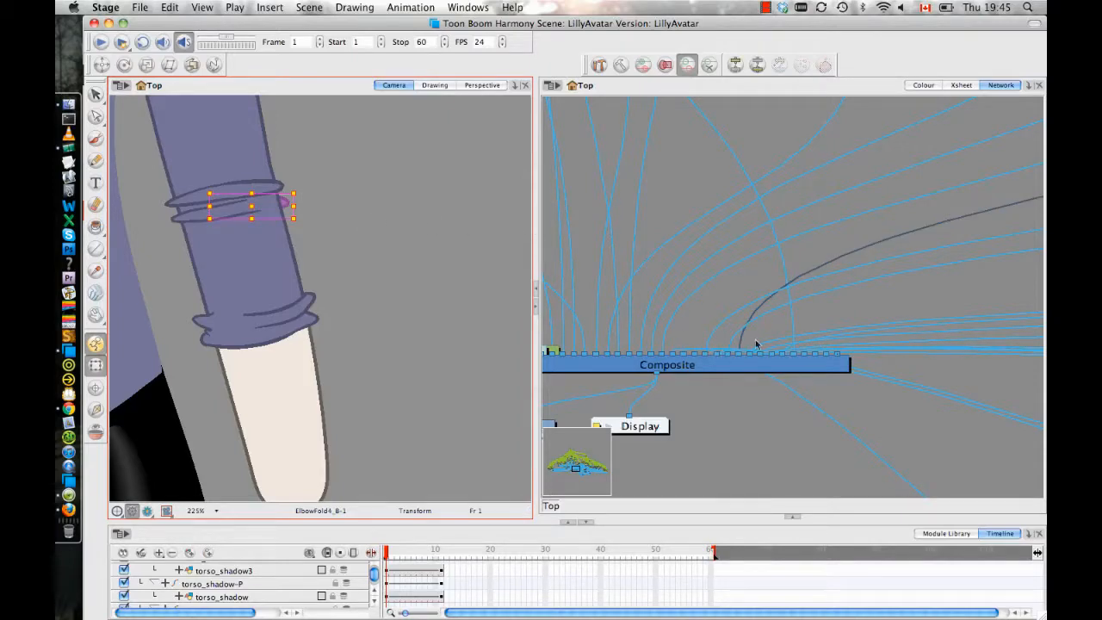
Move the ElbowFold4_B connection back beside the other elbow folds on the Composite, and clear the selection
key(space)
drag(878, 261, 898, 155)
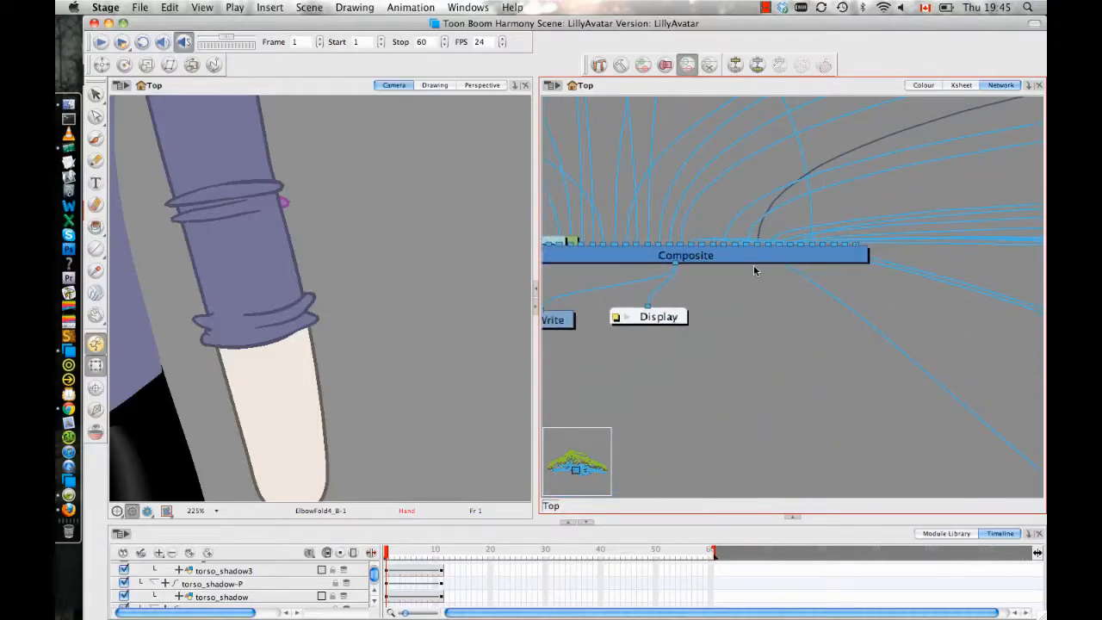
drag(760, 244, 691, 243)
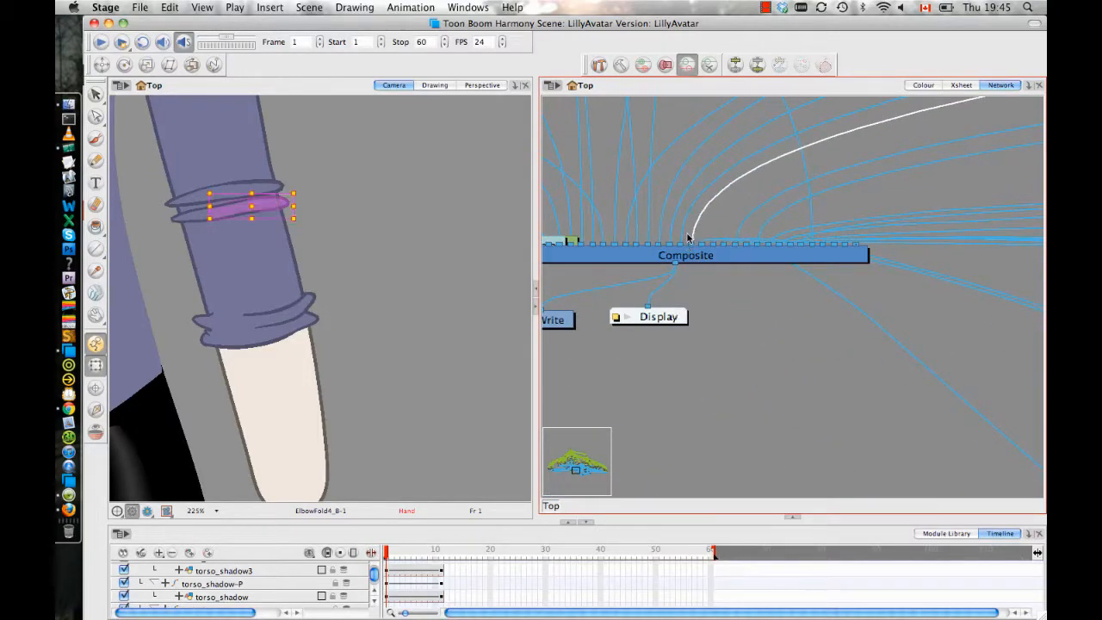
click(794, 212)
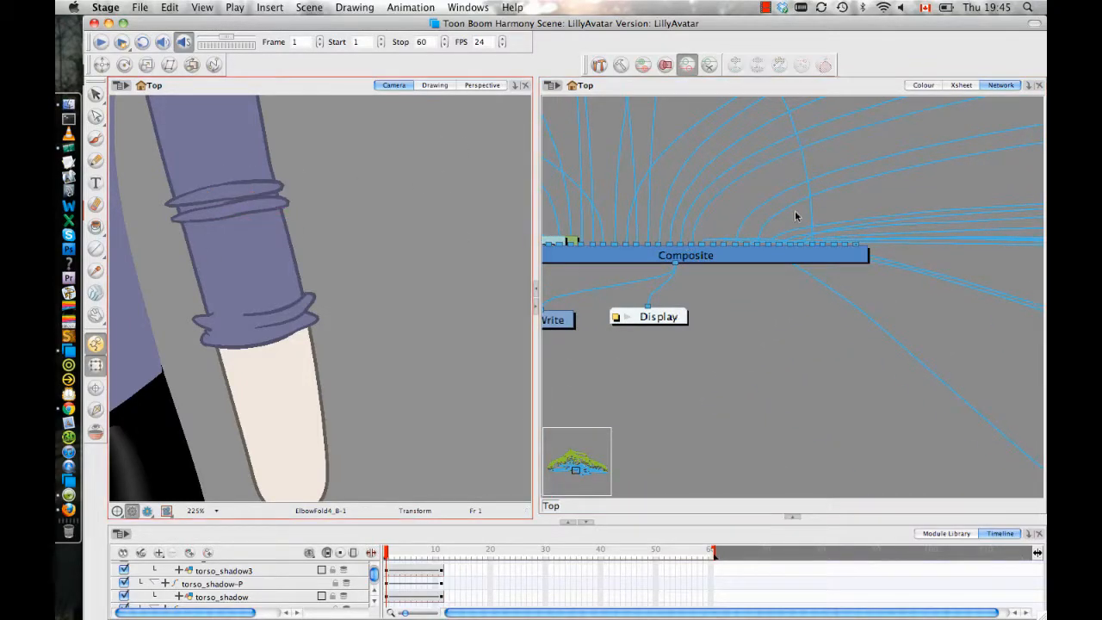
Go to frame 11 and examine how the sleeve and elbow folds look with the arm bent
key(space)
drag(734, 161, 798, 262)
key(1)
key(1)
key(1)
drag(898, 155, 652, 262)
click(350, 203)
key(space)
drag(351, 203, 381, 244)
key(1)
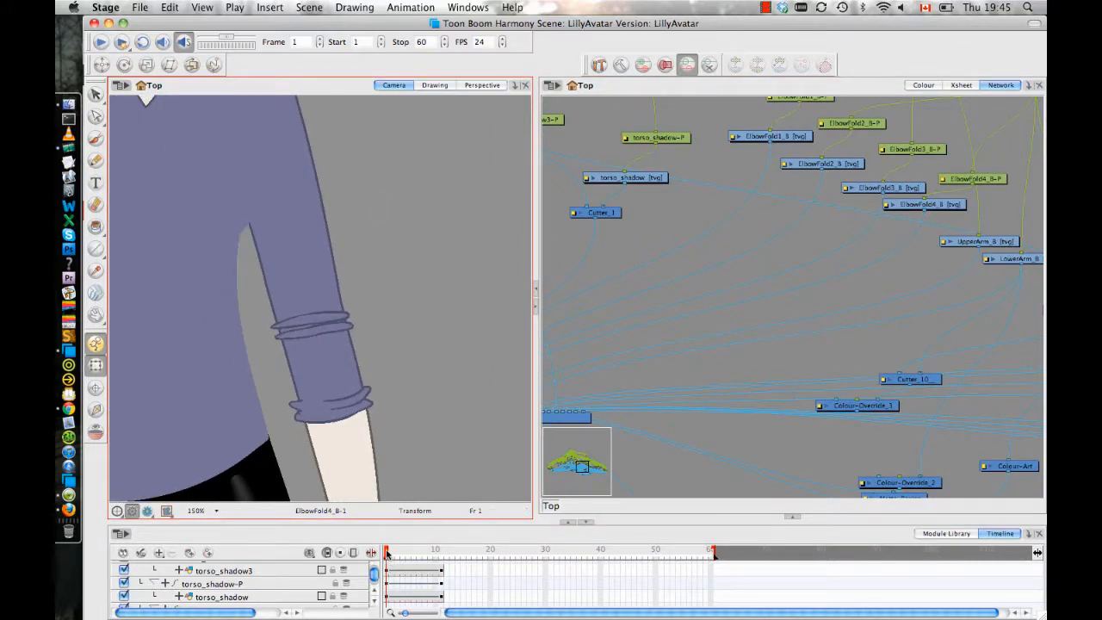
drag(389, 552, 443, 552)
drag(458, 381, 471, 221)
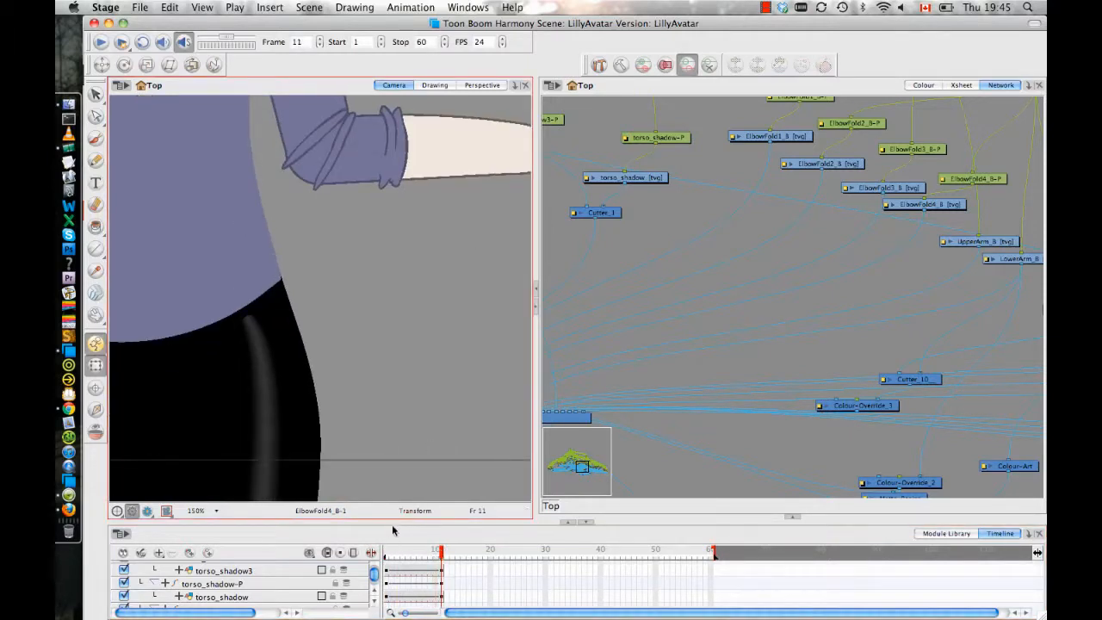
Enlarge the timeline, collapse the Master-P peg and remove its keyframe at frame 10
drag(401, 520, 448, 301)
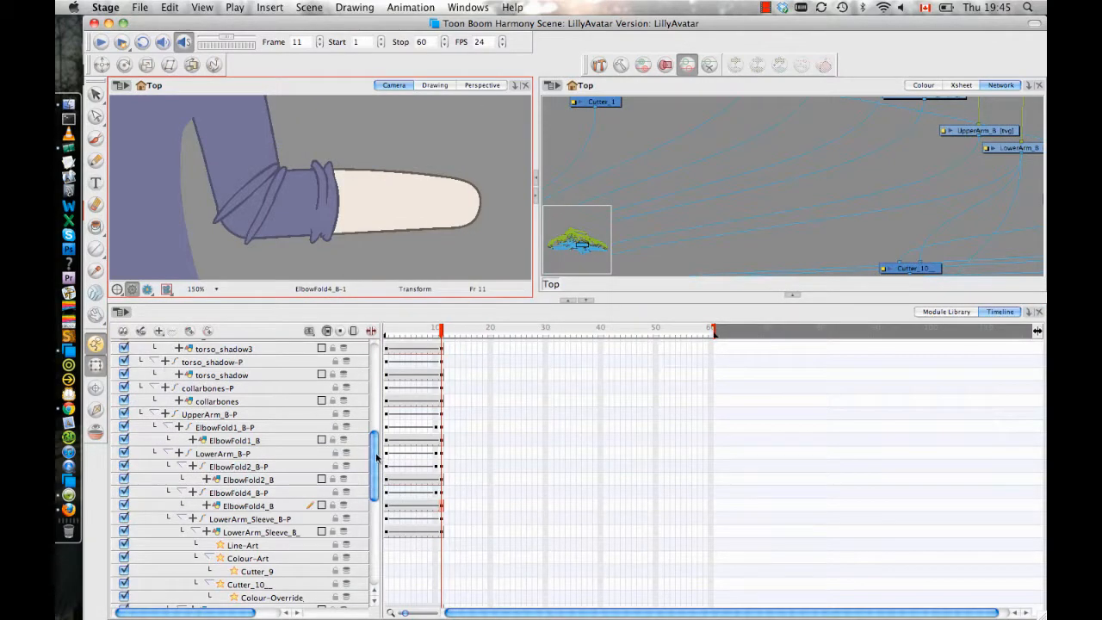
drag(376, 458, 368, 341)
click(139, 359)
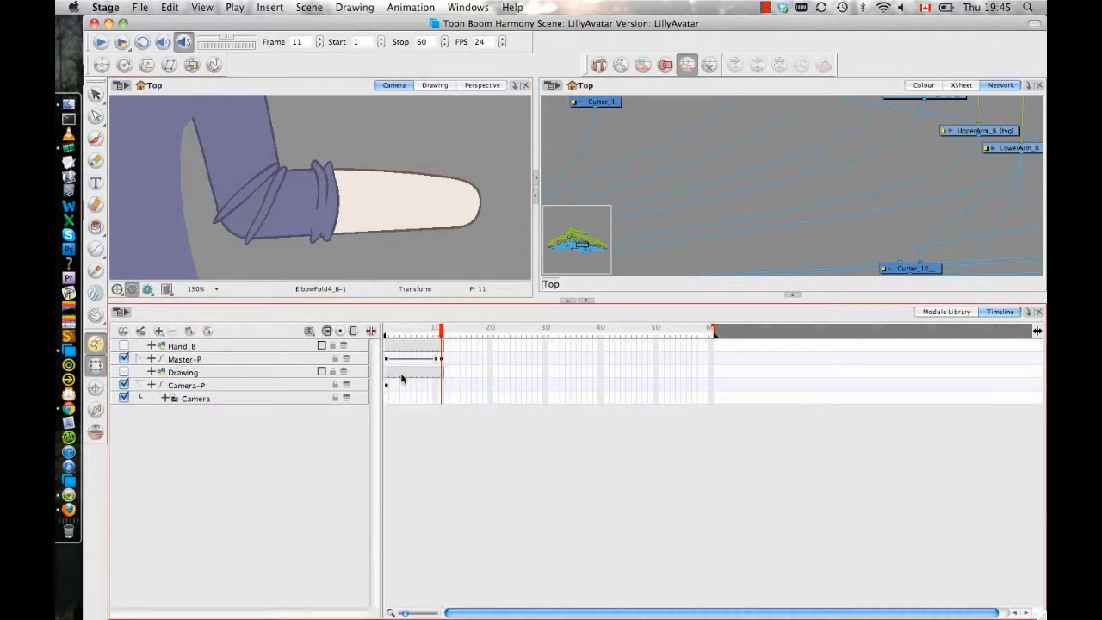
click(437, 359)
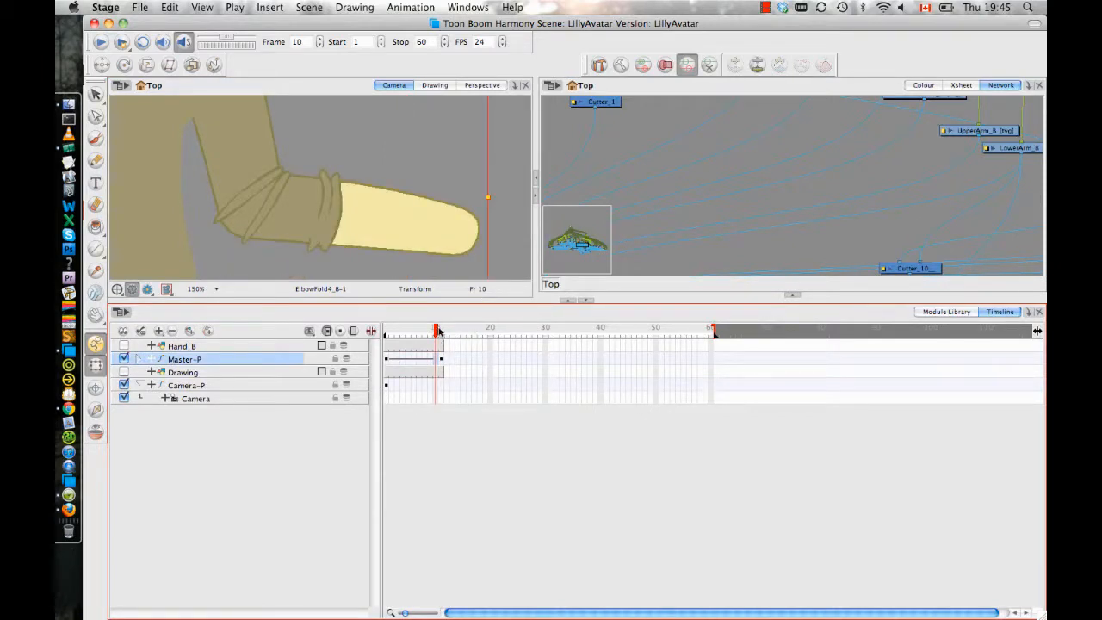
Return to frame 1 and resize the timeline and camera view to show the character's upper body
drag(436, 330, 346, 317)
drag(389, 229, 435, 222)
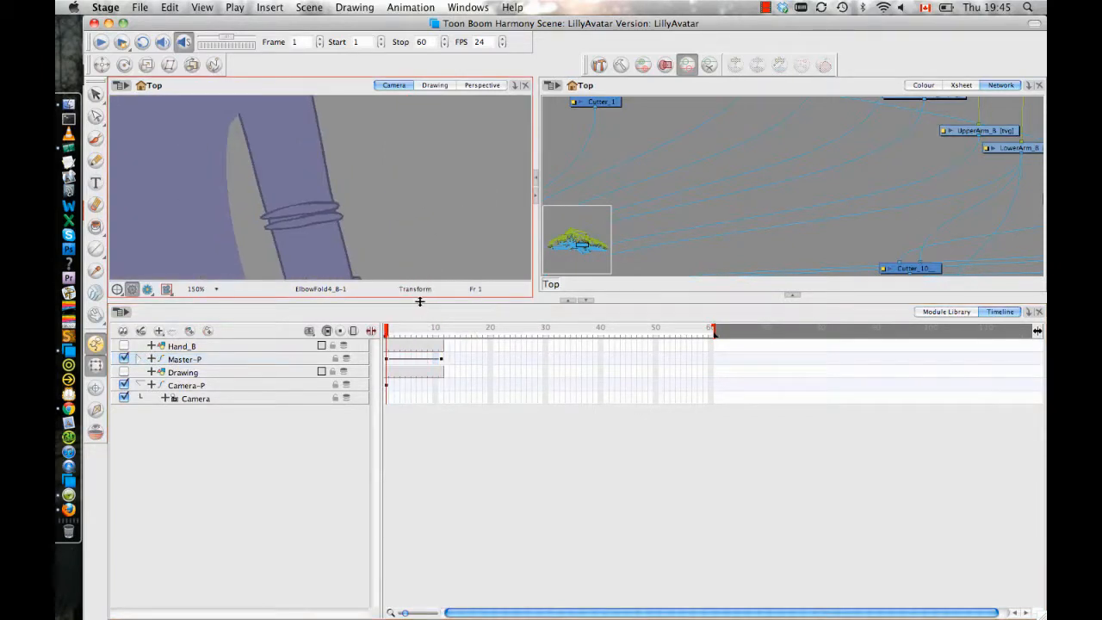
drag(430, 301, 430, 472)
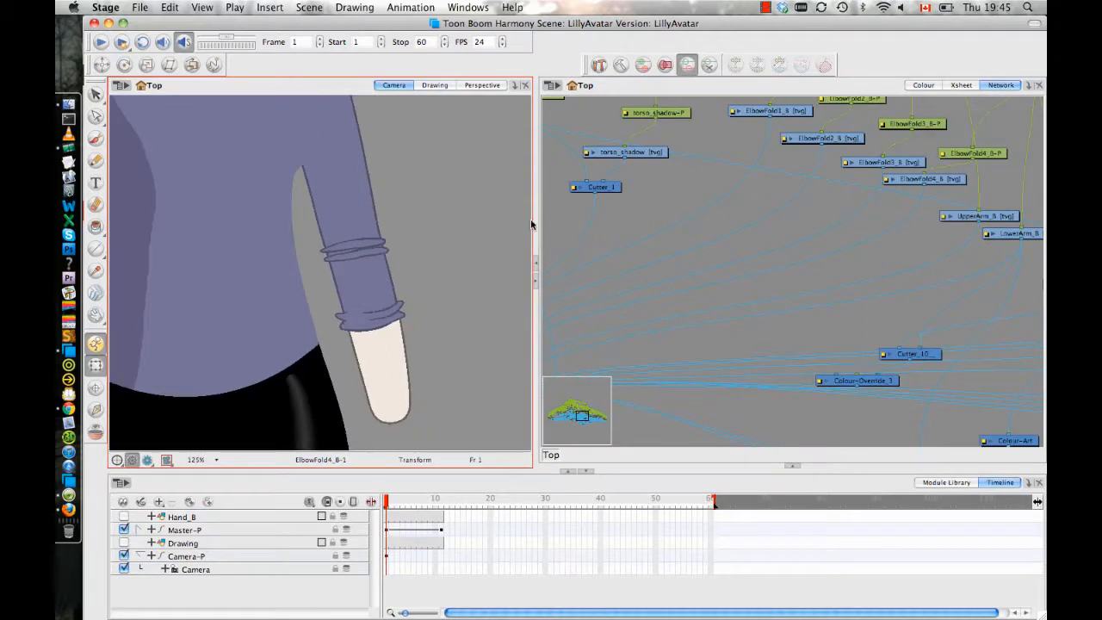
drag(534, 218, 592, 218)
scroll(412, 216, down, 2)
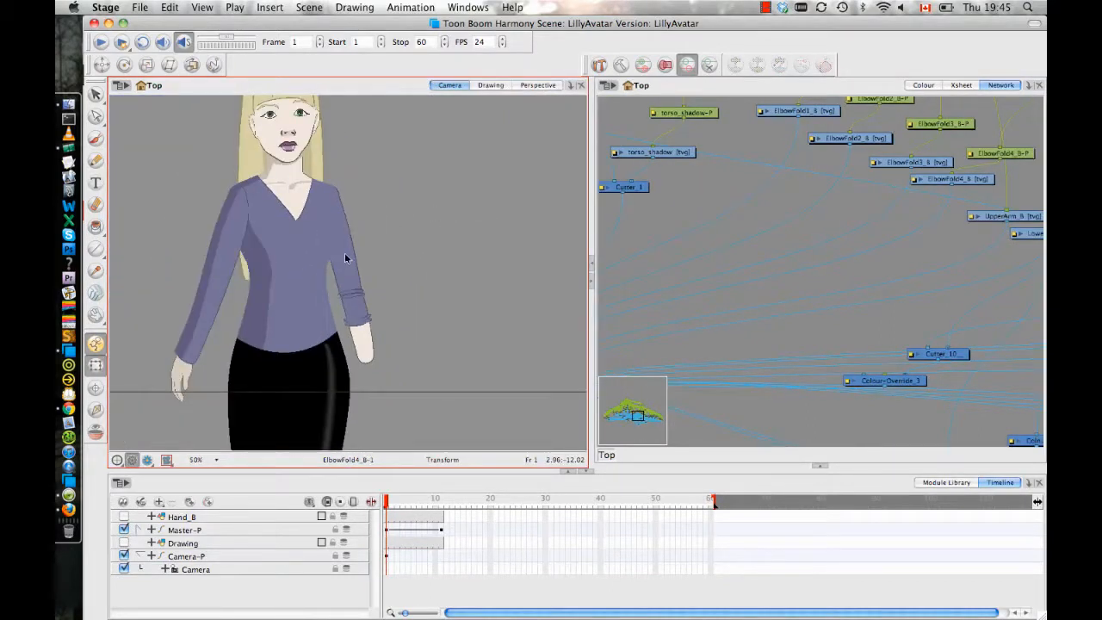
Examine the elbow folds on the character's sleeve with the arm straight at frame 1 and bent at frame 11
click(346, 255)
click(391, 350)
key(2)
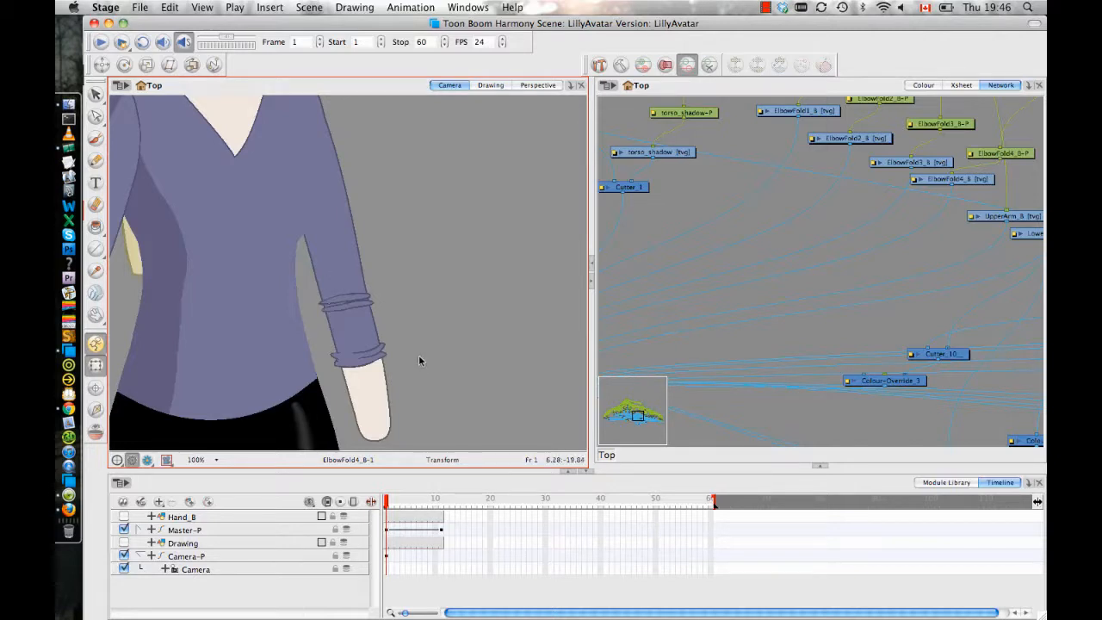
click(344, 303)
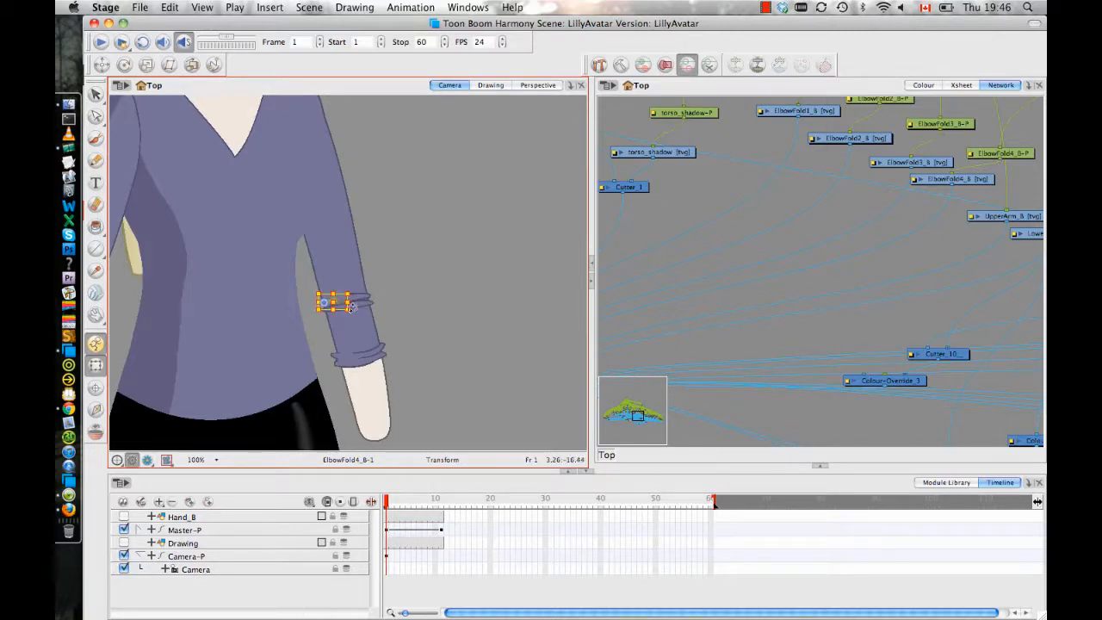
click(424, 310)
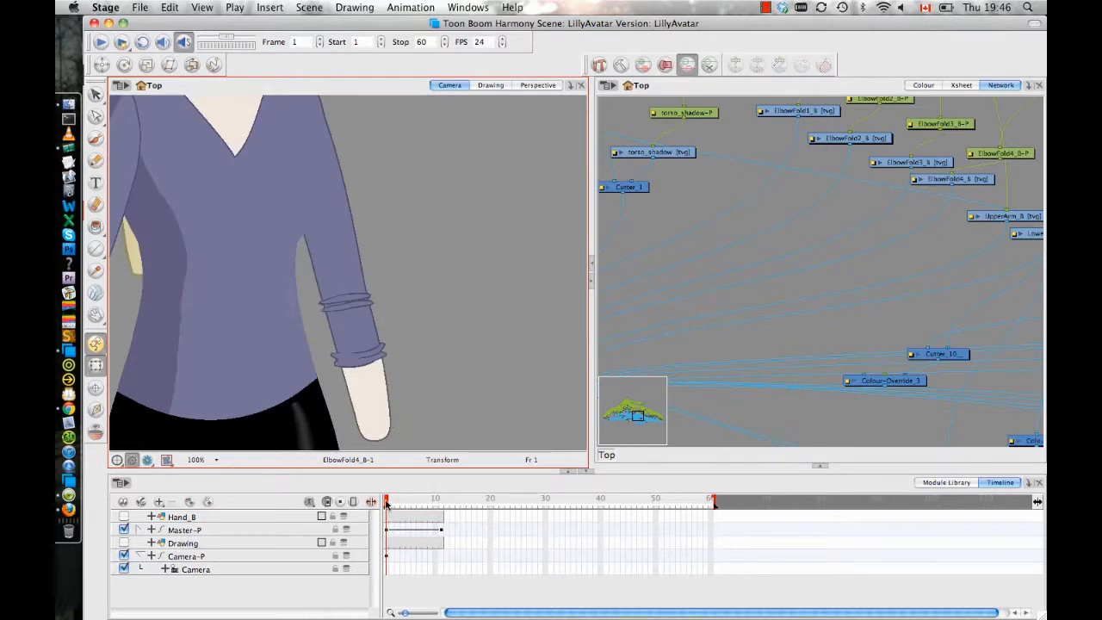
drag(386, 502, 441, 502)
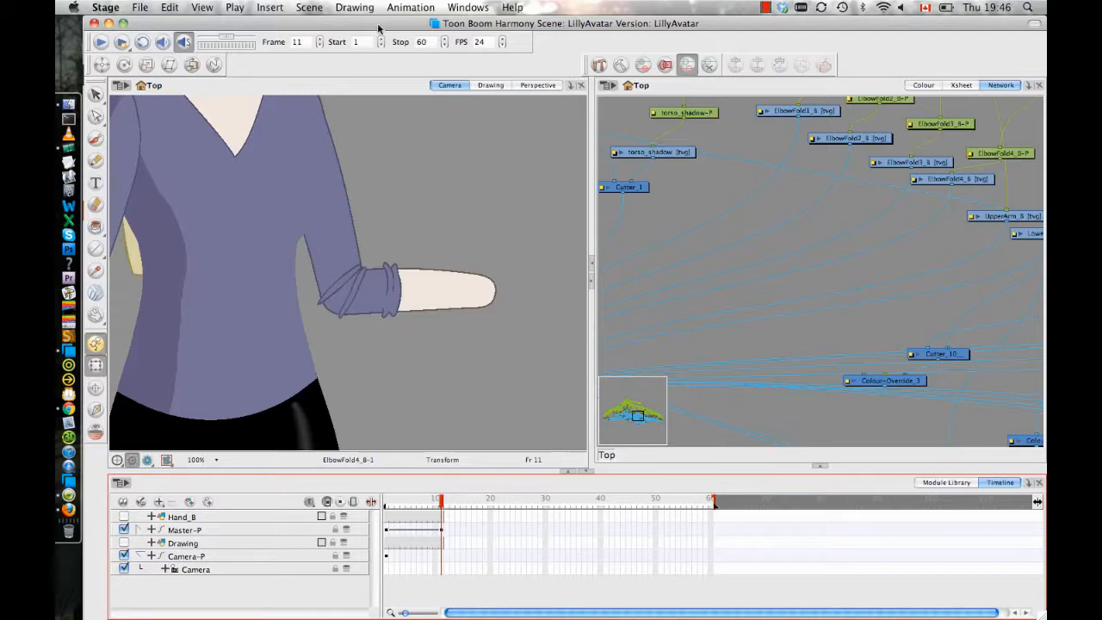
drag(411, 194, 451, 248)
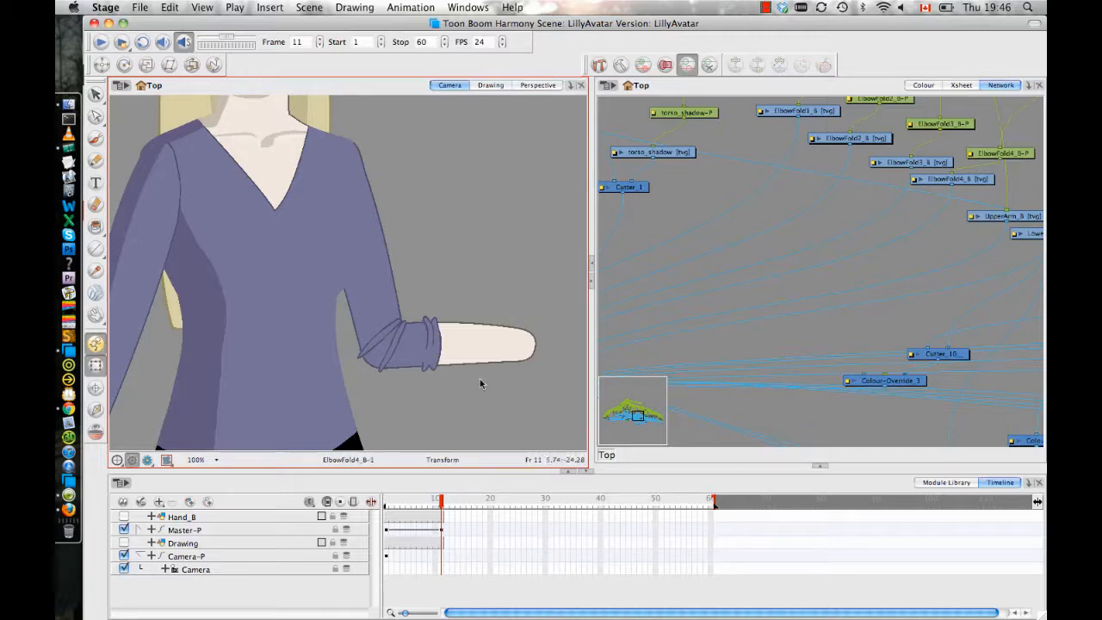
Try to nudge the bent arm's lower sleeve slightly toward the hand at frame 11, and undo the change
click(438, 337)
mouse_move(435, 339)
mouse_down()
mouse_move(546, 354)
mouse_move(492, 483)
mouse_move(420, 339)
mouse_move(460, 335)
mouse_move(438, 340)
mouse_up()
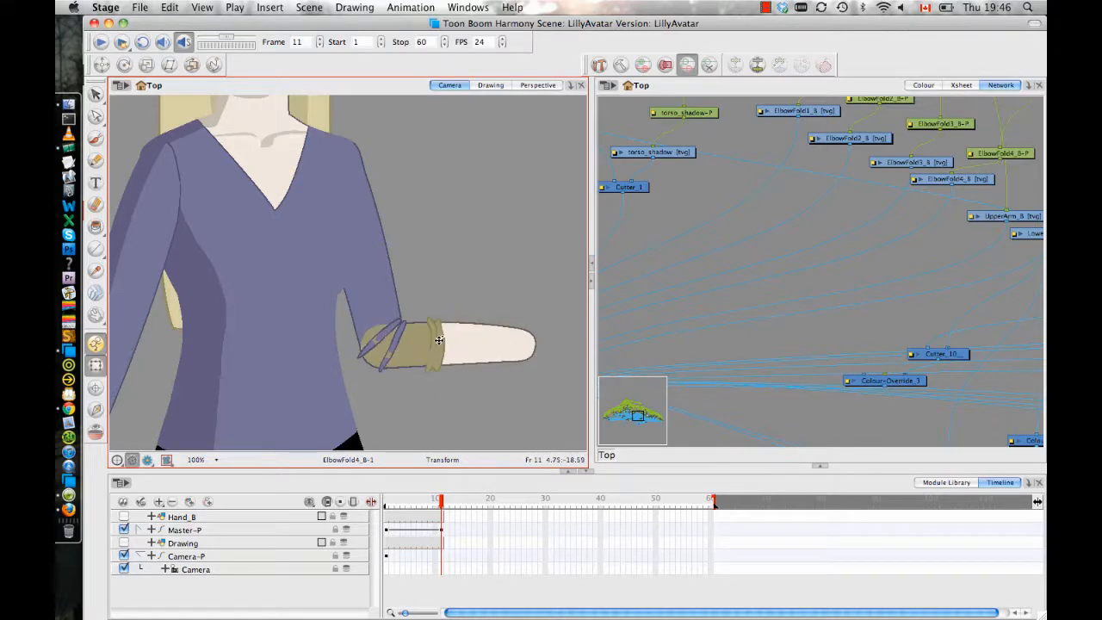
key(super+z)
key(super+z)
key(super+z)
key(super+z)
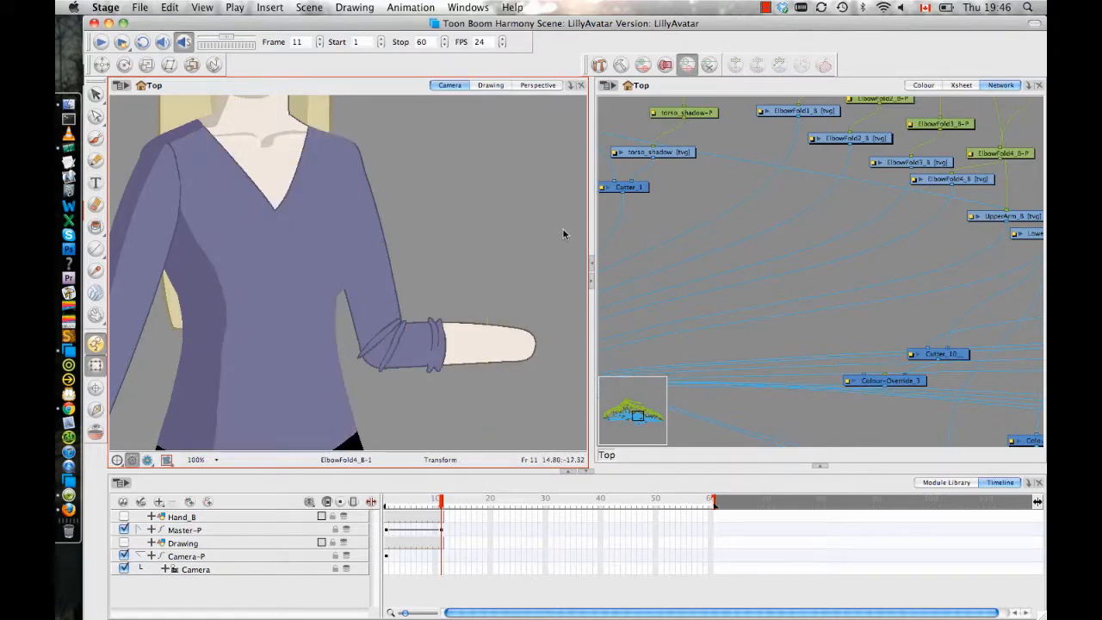
scroll(498, 230, down, 3)
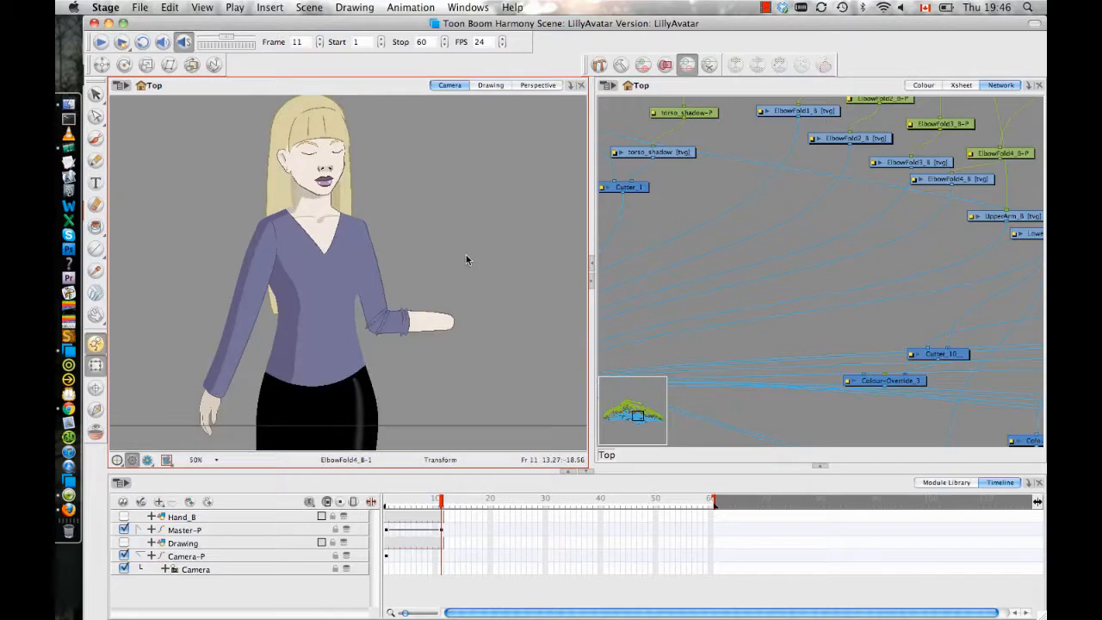